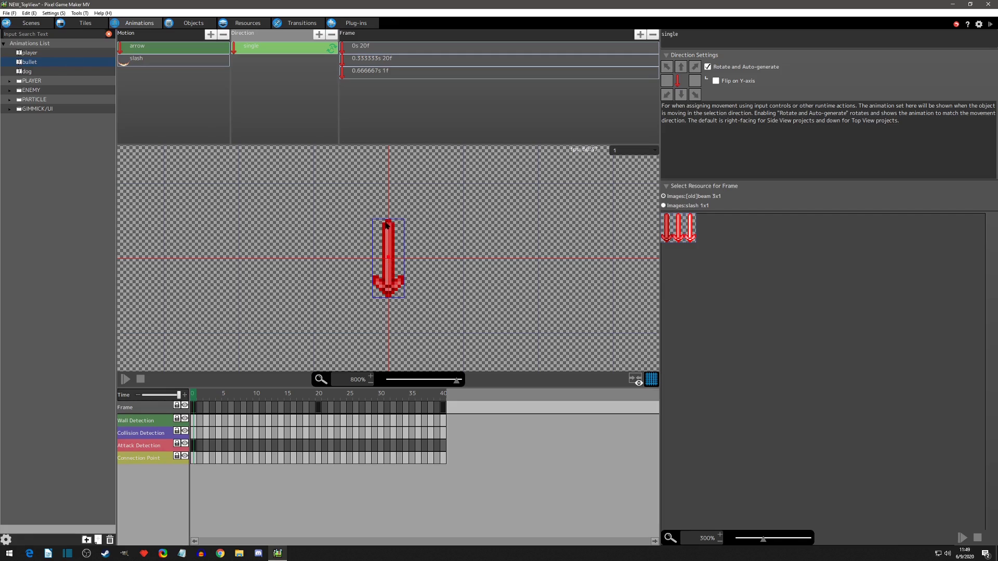
# Play back the arrow motion of the bullet animation and review the settings of its three frames
pyautogui.click(716, 81)
pyautogui.click(716, 81)
pyautogui.click(360, 52)
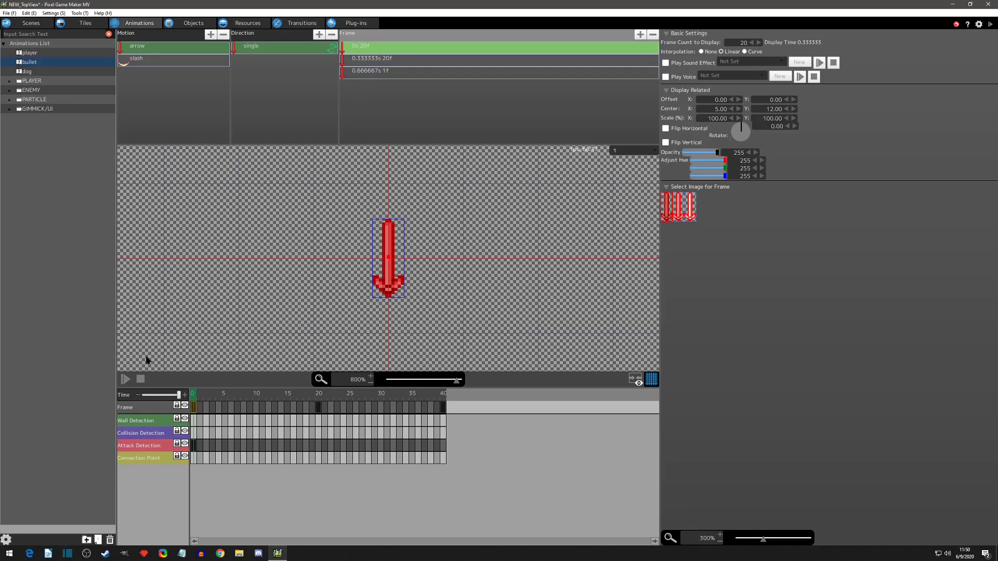
pyautogui.click(125, 378)
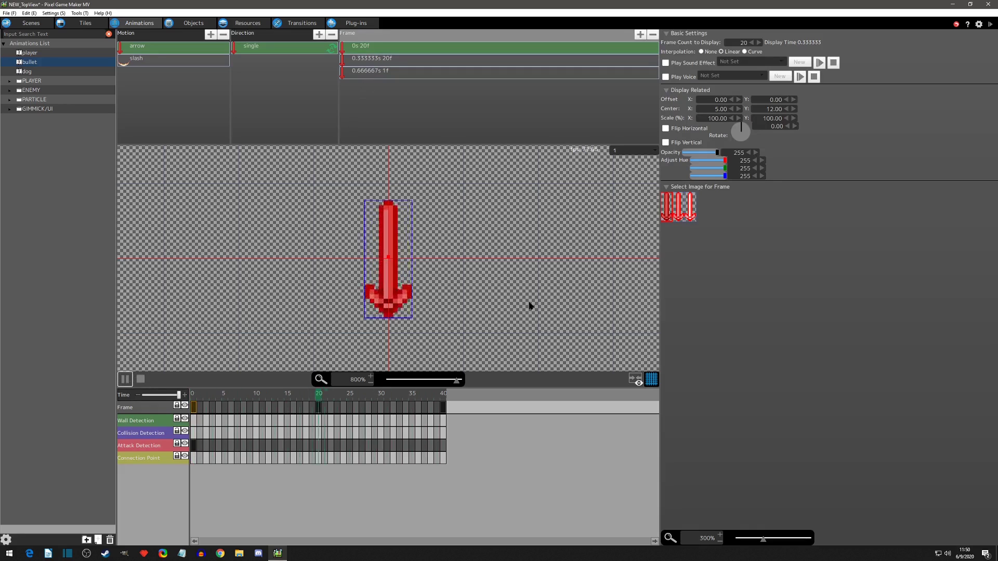
pyautogui.click(126, 381)
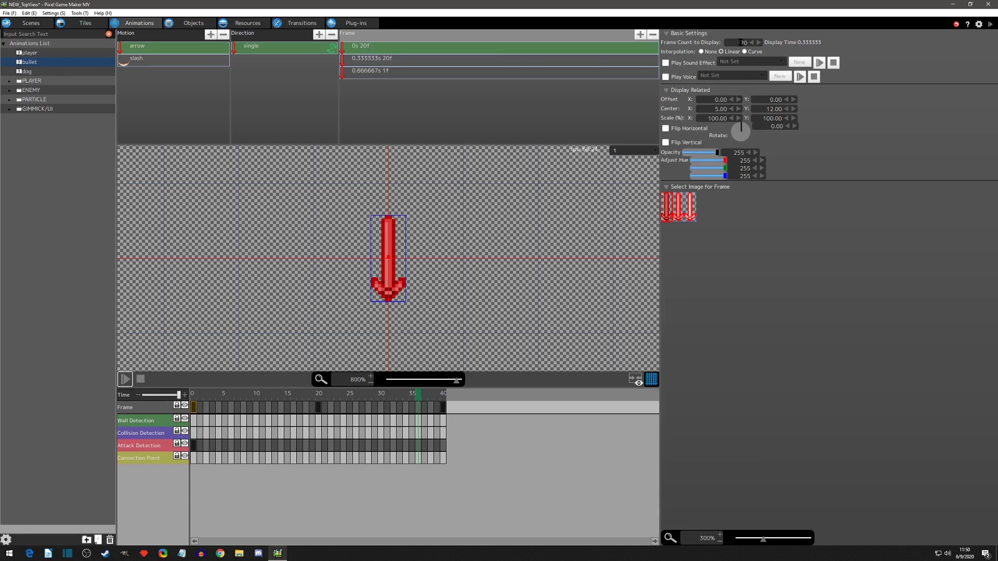
pyautogui.click(377, 60)
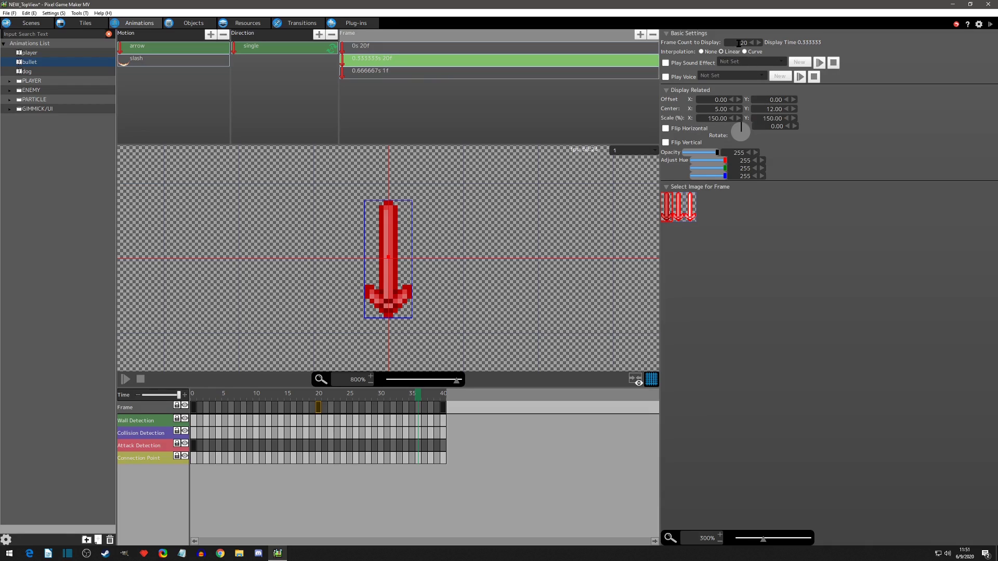
pyautogui.click(374, 74)
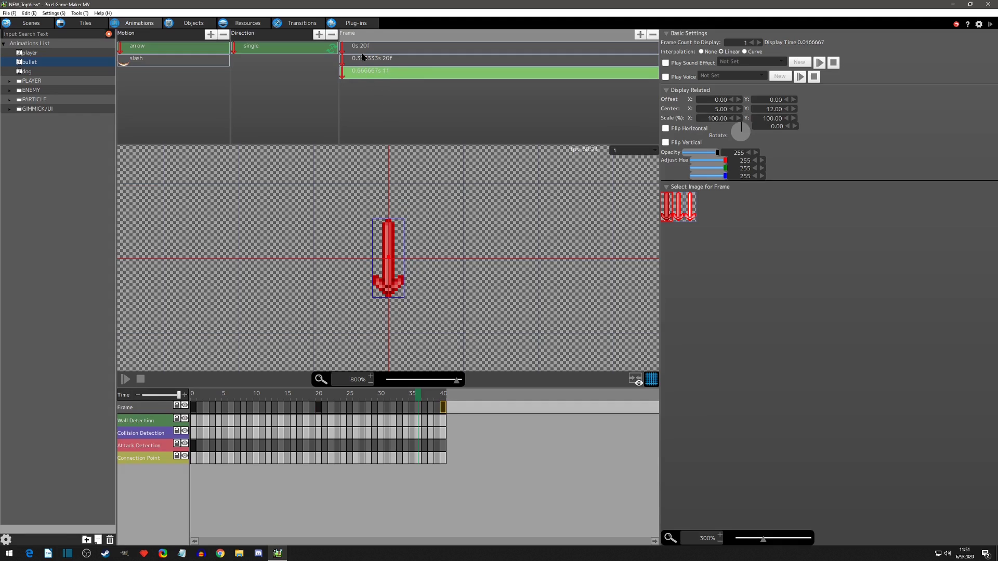
pyautogui.click(127, 378)
pyautogui.click(127, 378)
# Delete the third frame of the arrow motion and preview the two-frame loop
pyautogui.click(379, 71)
pyautogui.press('Delete')
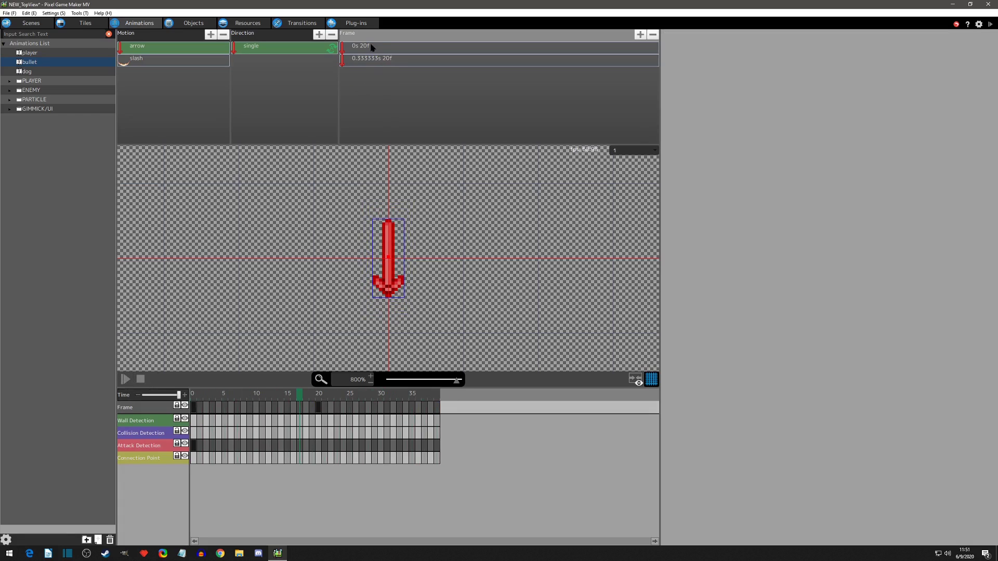
pyautogui.click(125, 380)
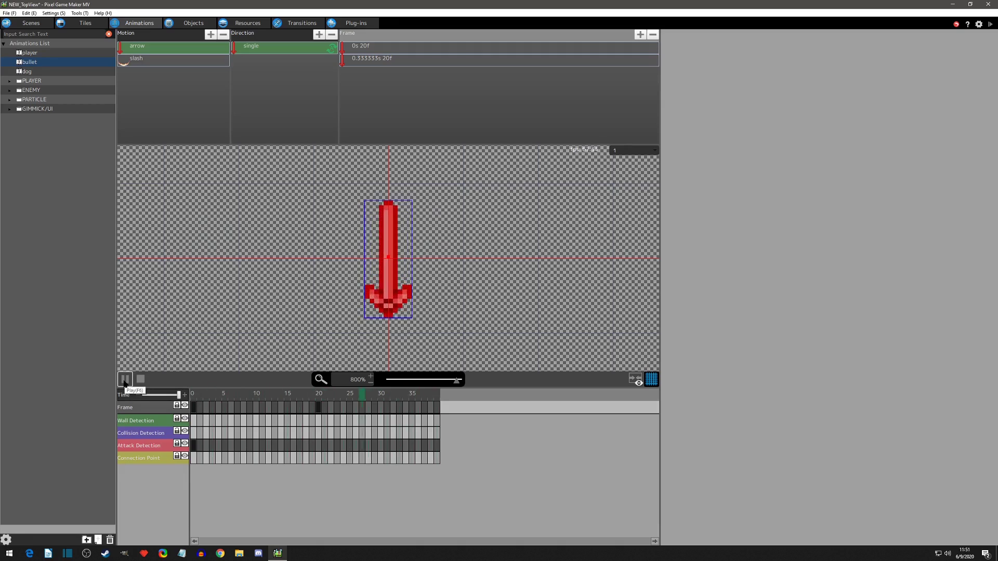
pyautogui.click(124, 379)
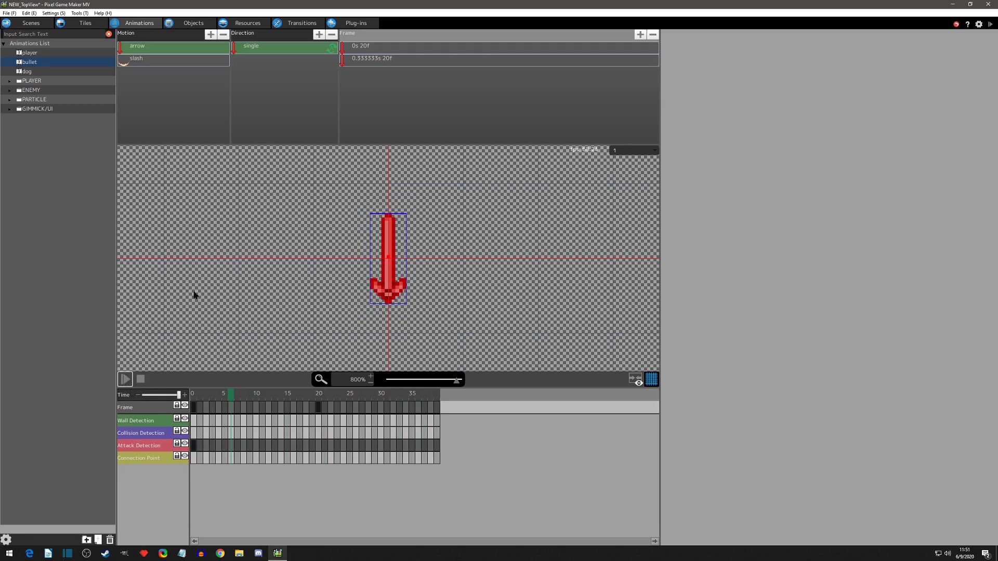
# Duplicate the first arrow frame, place the copy last, and set its frame count to 1
pyautogui.click(375, 52)
pyautogui.doubleClick(376, 68)
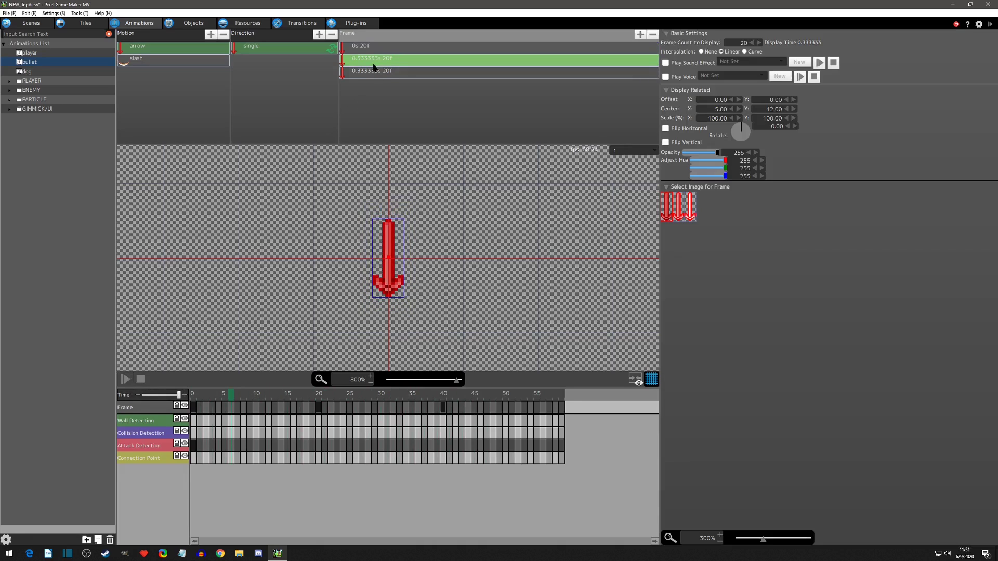
pyautogui.click(375, 70)
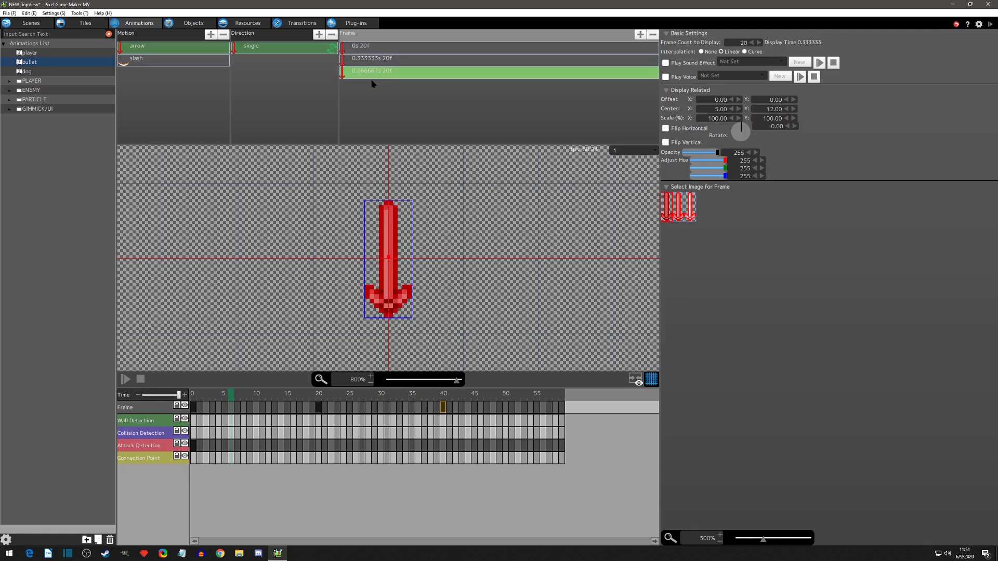
pyautogui.click(367, 50)
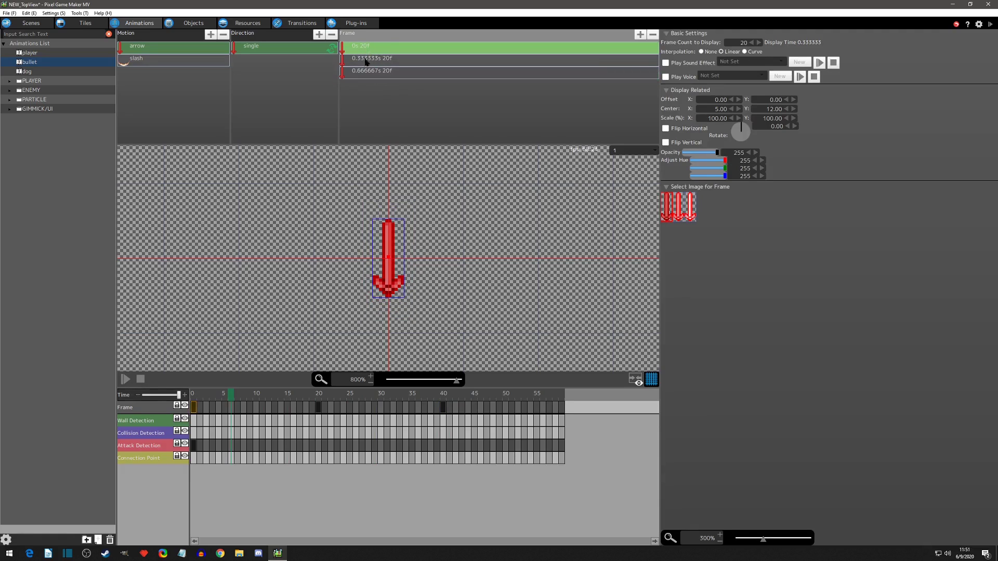
pyautogui.click(367, 63)
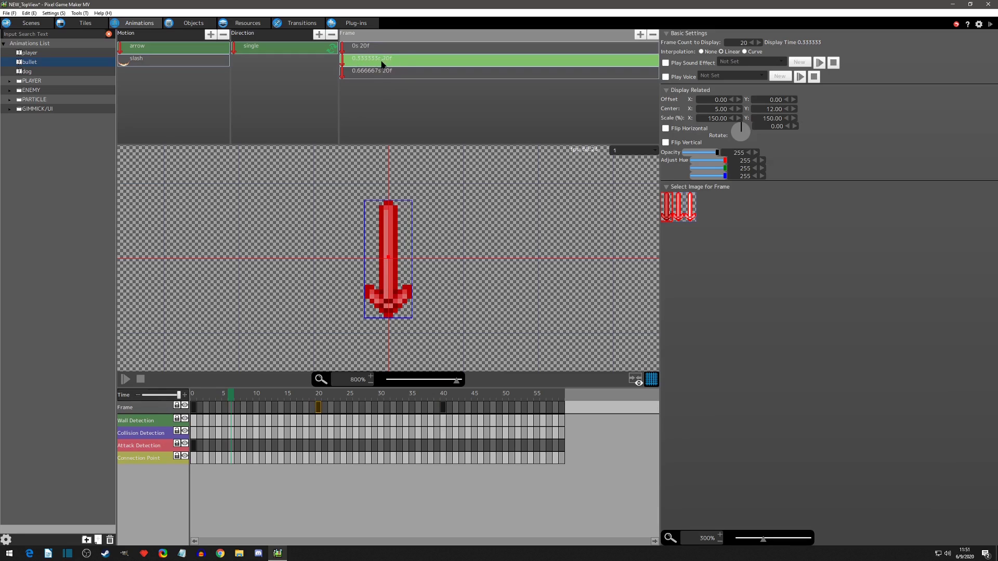
pyautogui.click(366, 74)
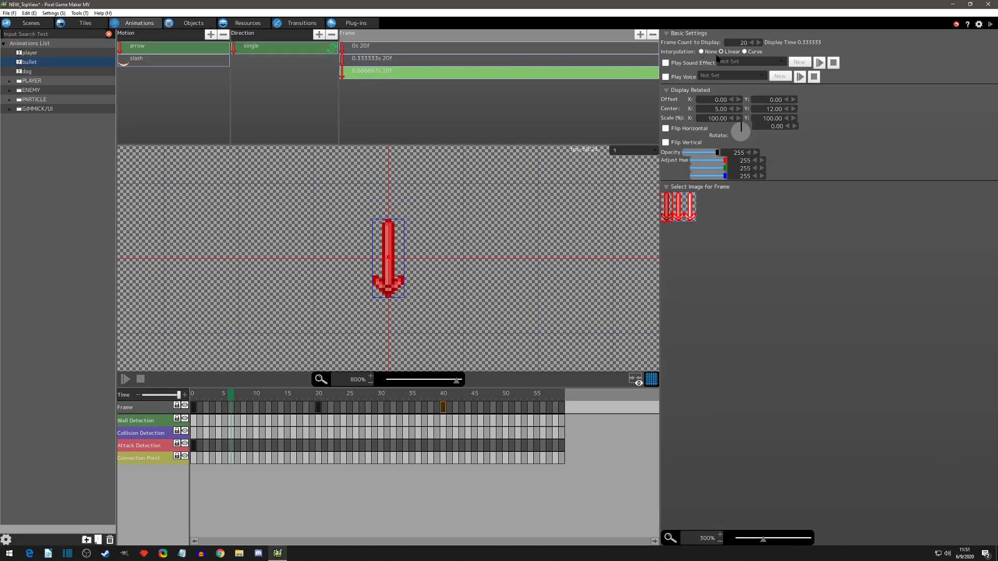
pyautogui.doubleClick(743, 43)
pyautogui.write('1')
pyautogui.doubleClick(720, 118)
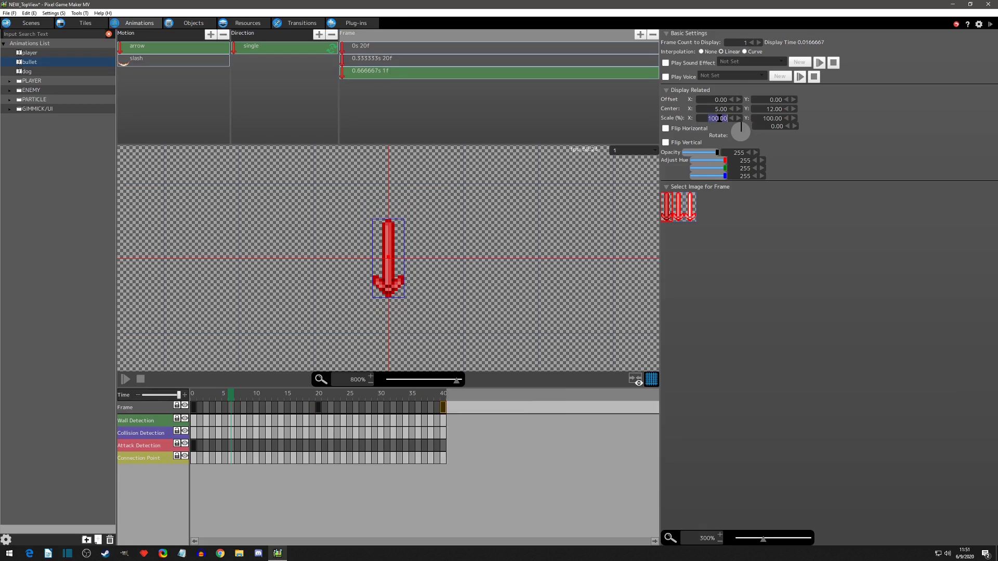
pyautogui.click(445, 92)
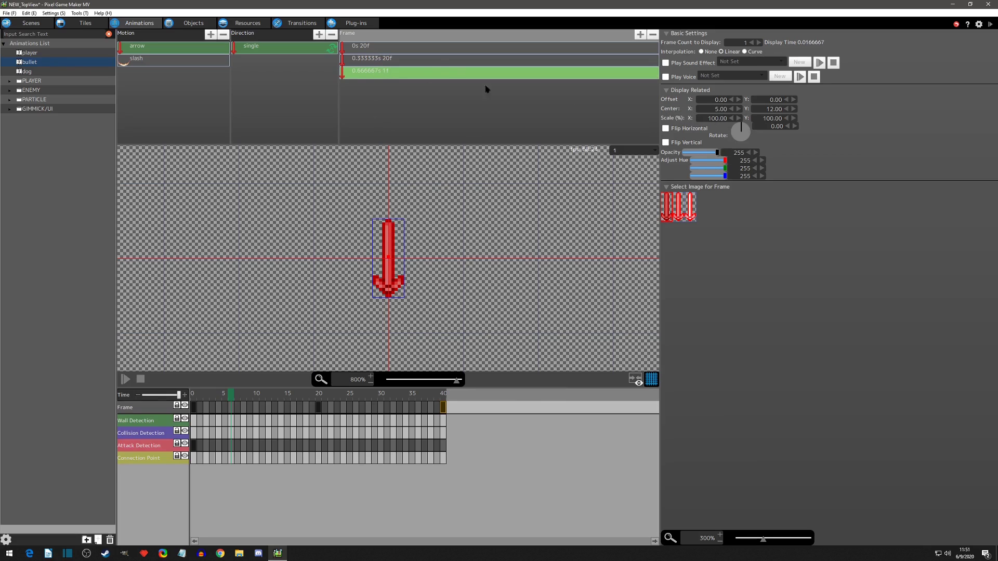
# Try a centre X of -15 on all three arrow frames at once, previewing the motion
pyautogui.click(411, 49)
pyautogui.keyDown('shift'); pyautogui.click(404, 77); pyautogui.keyUp('shift')
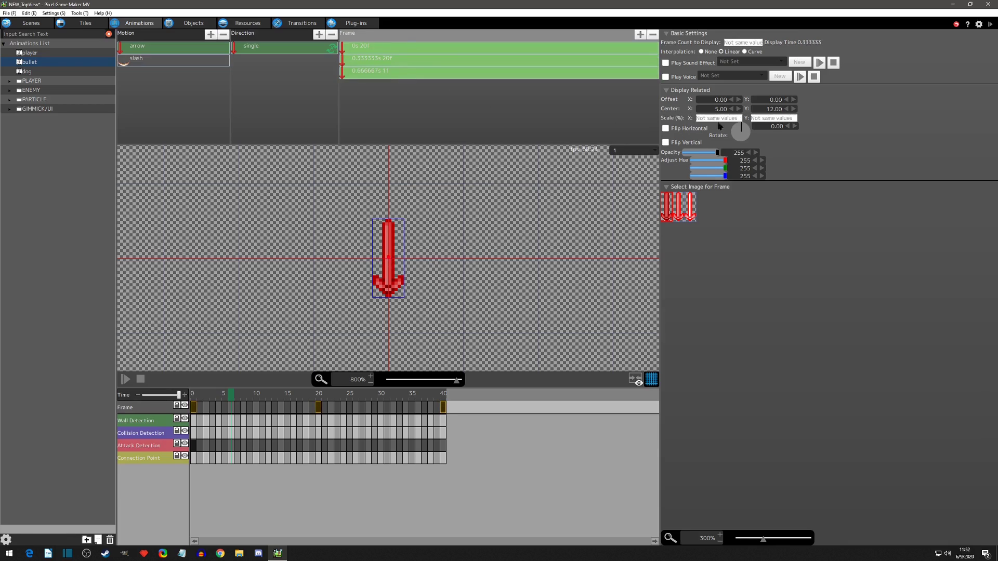
pyautogui.click(729, 110)
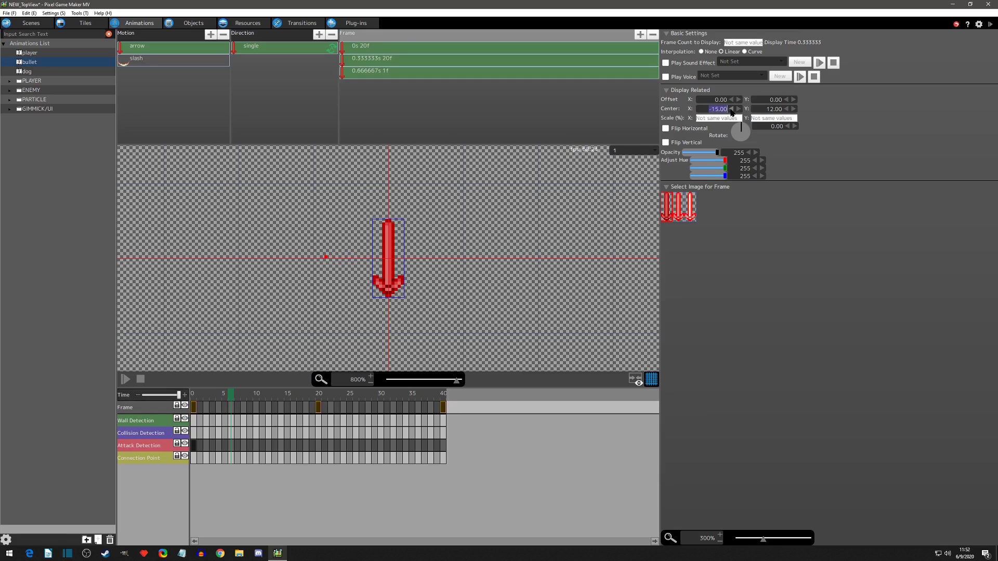
pyautogui.click(125, 379)
pyautogui.click(738, 109)
pyautogui.click(732, 109)
pyautogui.click(316, 102)
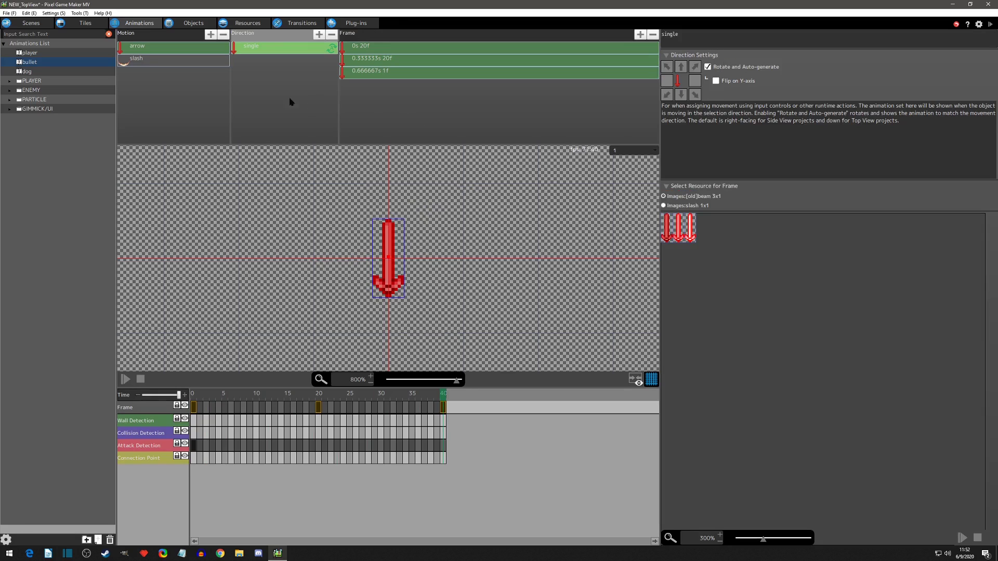
# Assign the bullets object to the Player Bullets object group in its object settings
pyautogui.click(30, 63)
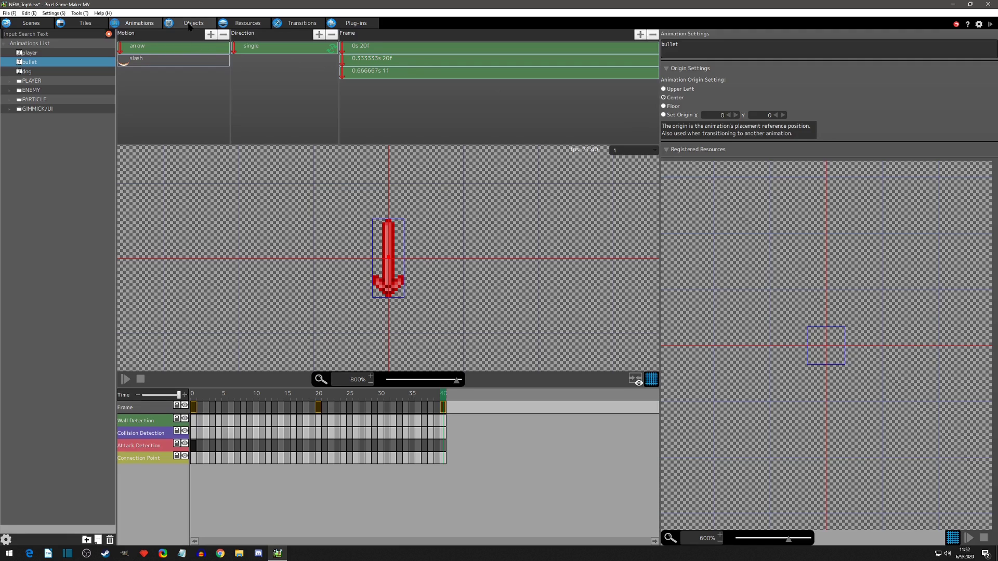
pyautogui.click(193, 23)
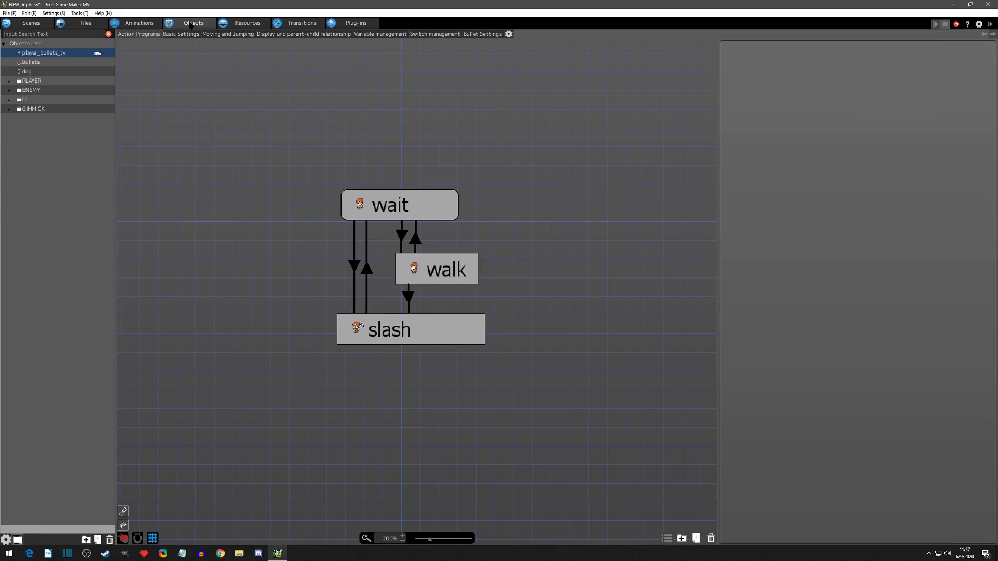
pyautogui.click(43, 62)
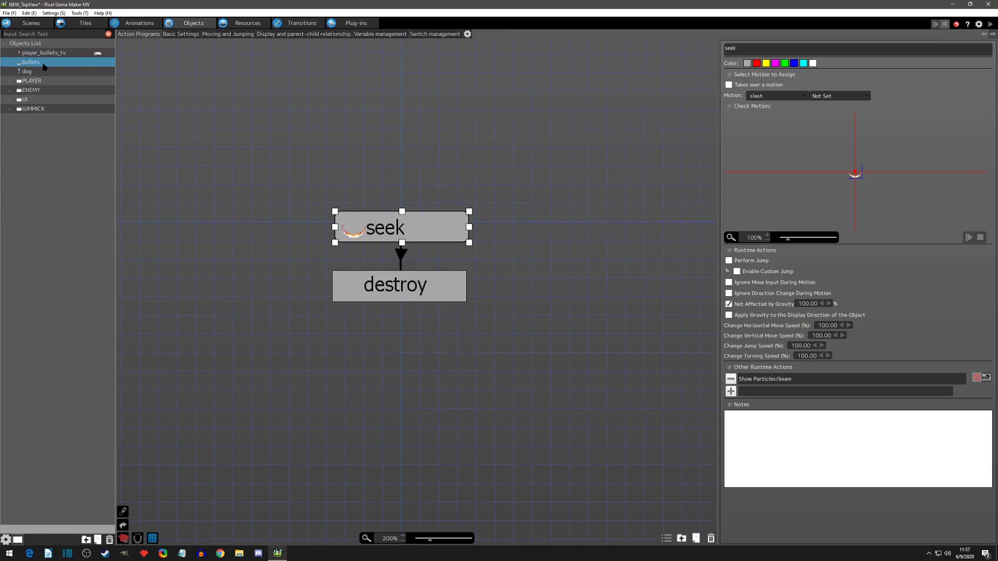
pyautogui.rightClick(44, 66)
pyautogui.click(59, 150)
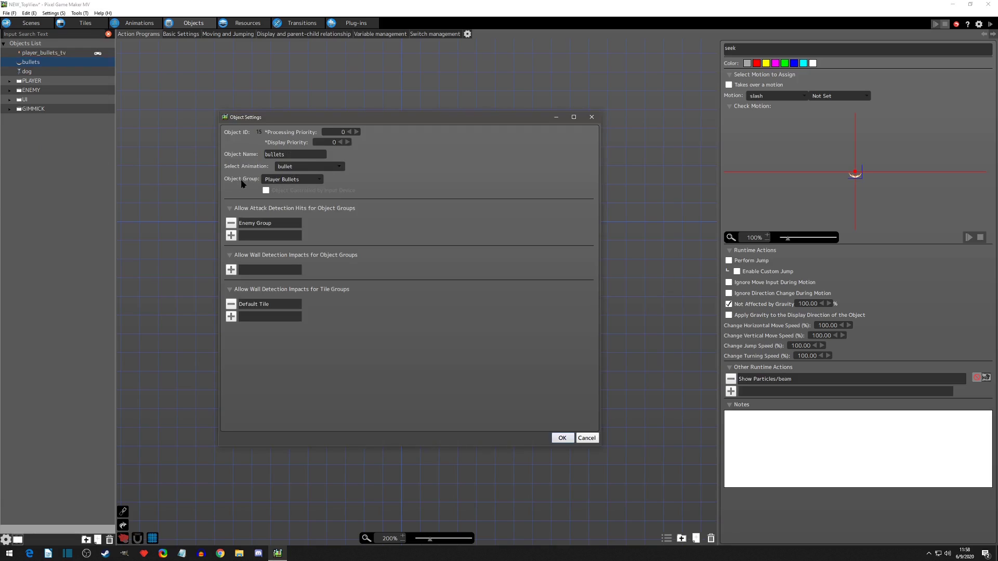
pyautogui.click(283, 181)
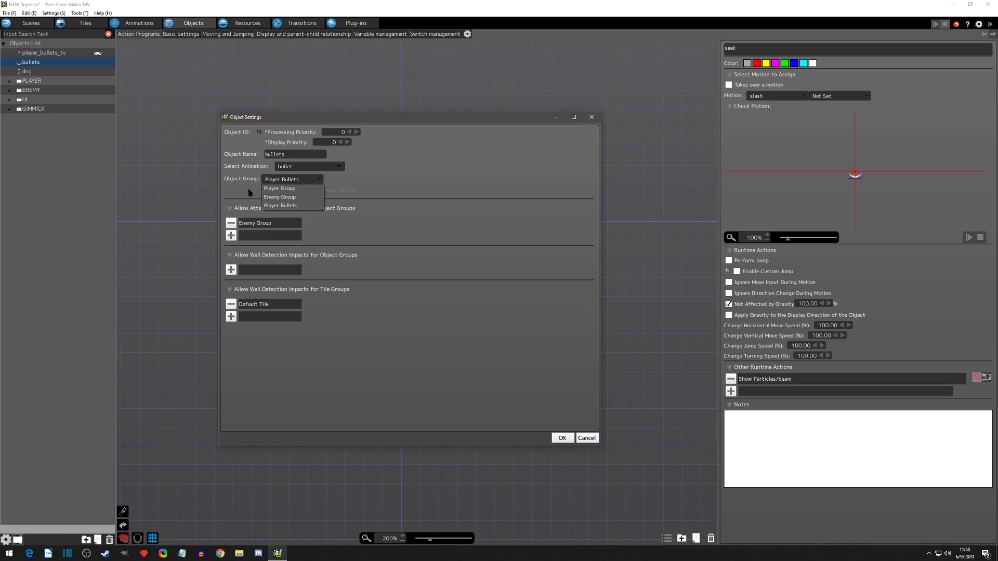
pyautogui.click(290, 206)
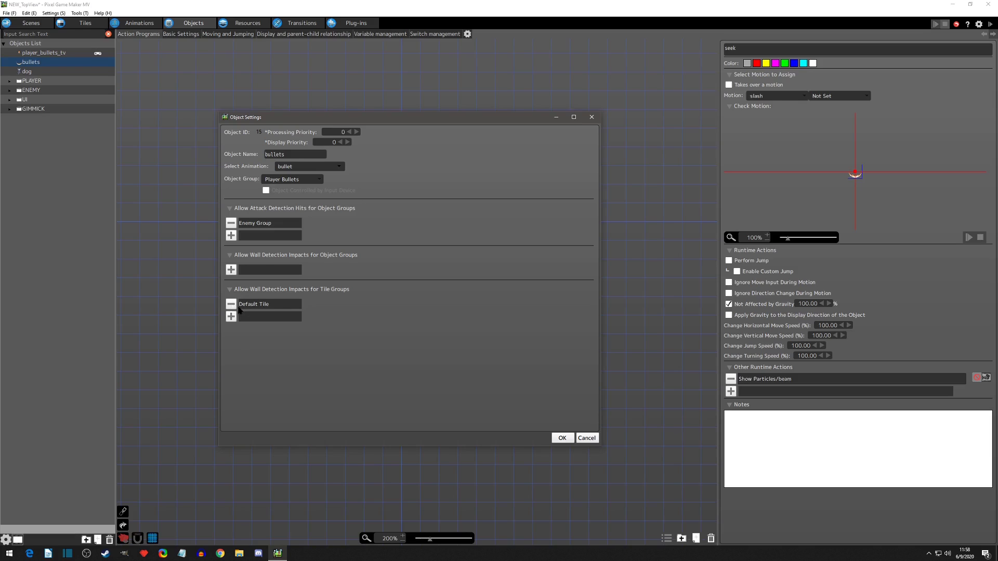
pyautogui.click(559, 438)
# Review the object groups and tile groups defined in the project's group management
pyautogui.click(54, 13)
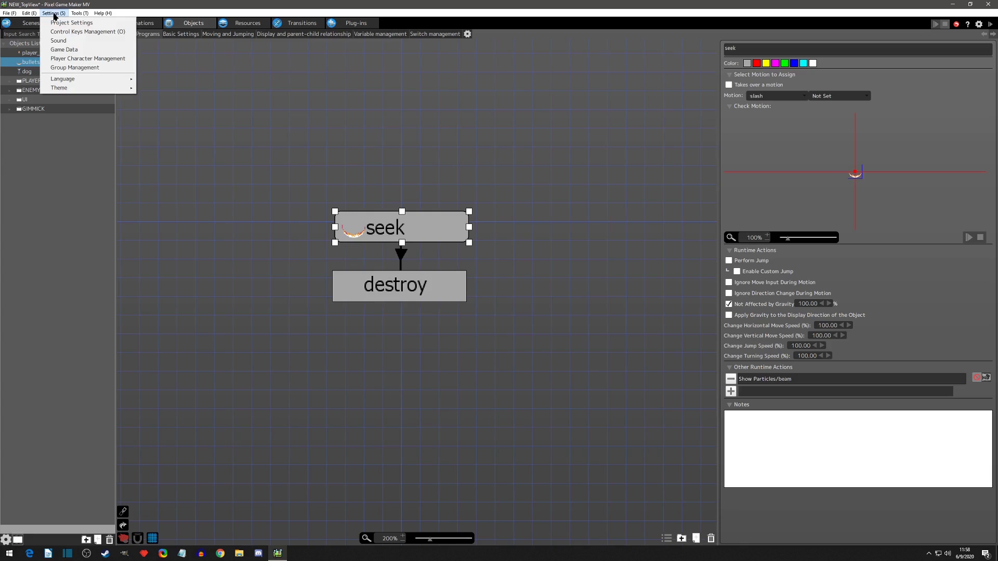
pyautogui.click(60, 69)
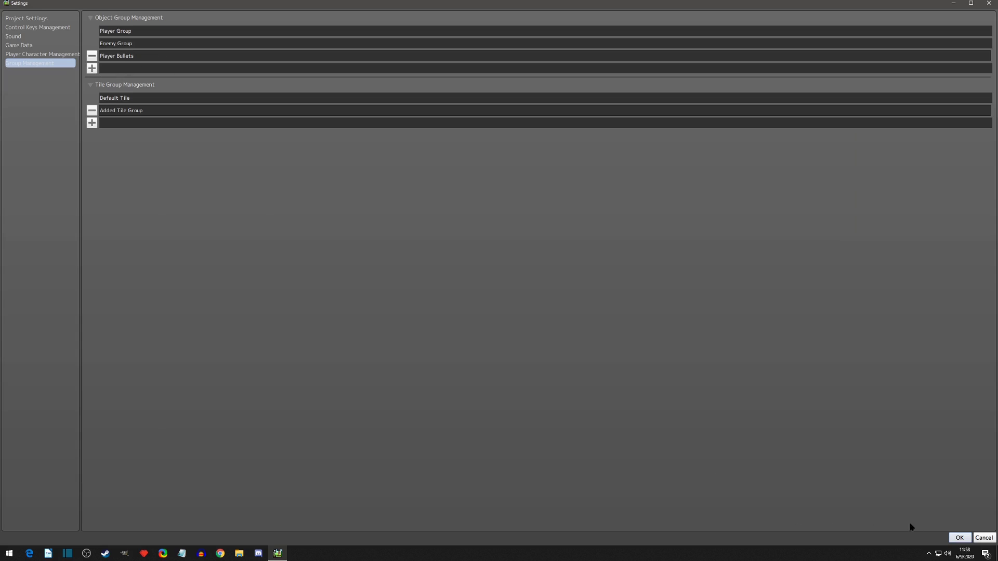
pyautogui.click(959, 538)
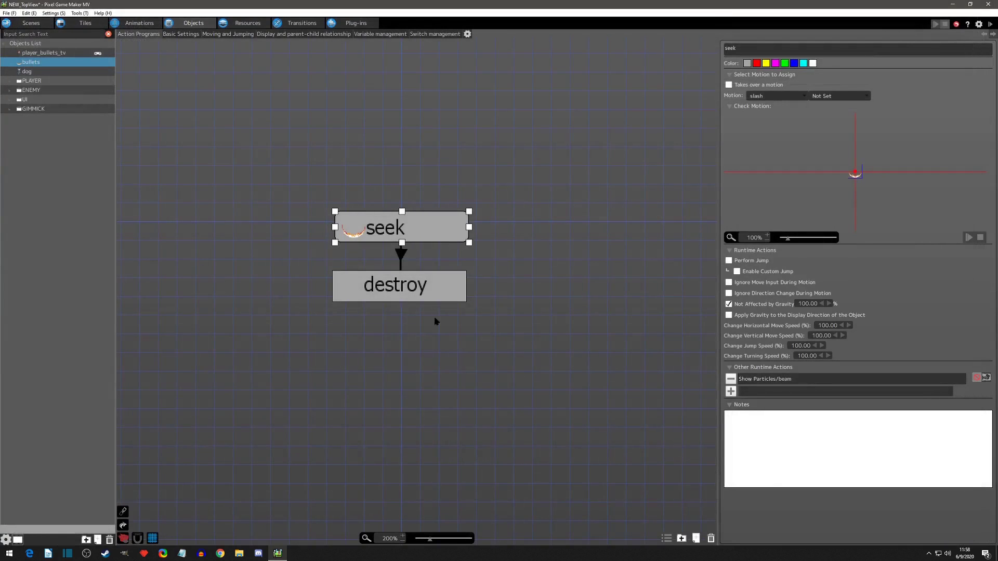
# Check the dog object's group and its attack and wall detection settings
pyautogui.click(35, 72)
pyautogui.rightClick(36, 72)
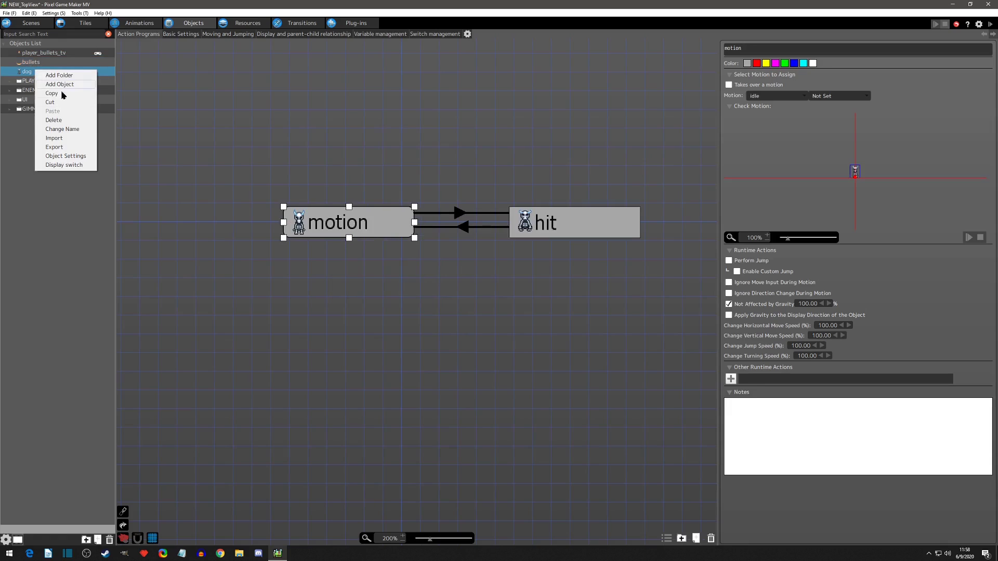
pyautogui.click(69, 156)
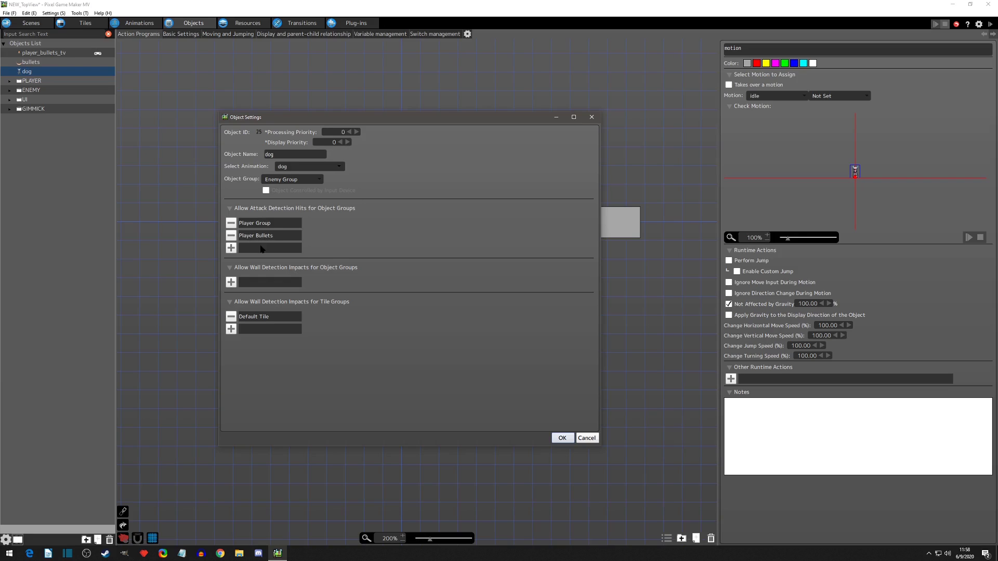
pyautogui.click(562, 438)
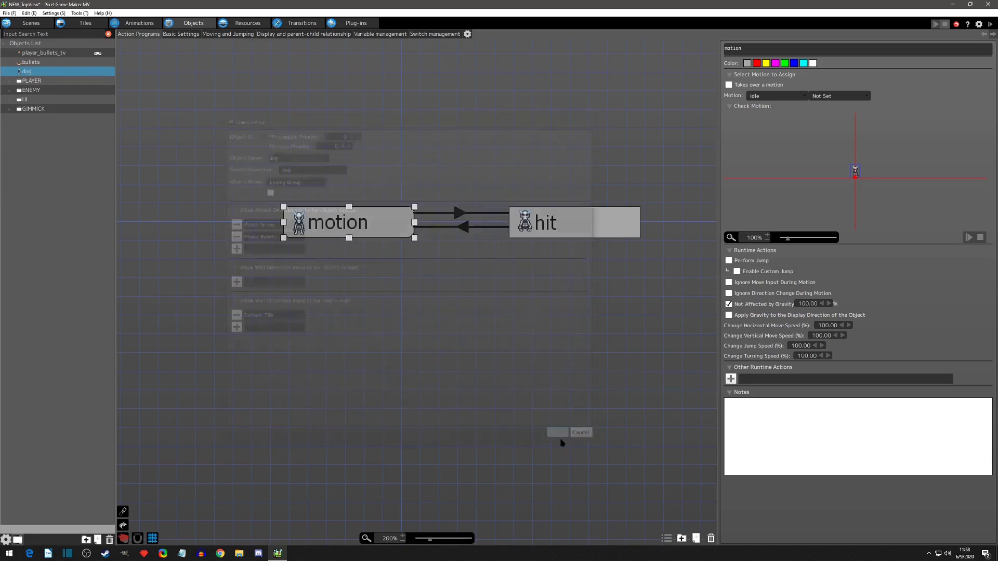
# Move the bullets object's destroy action slightly lower and inspect the conditions on the link from seek to destroy
pyautogui.click(32, 63)
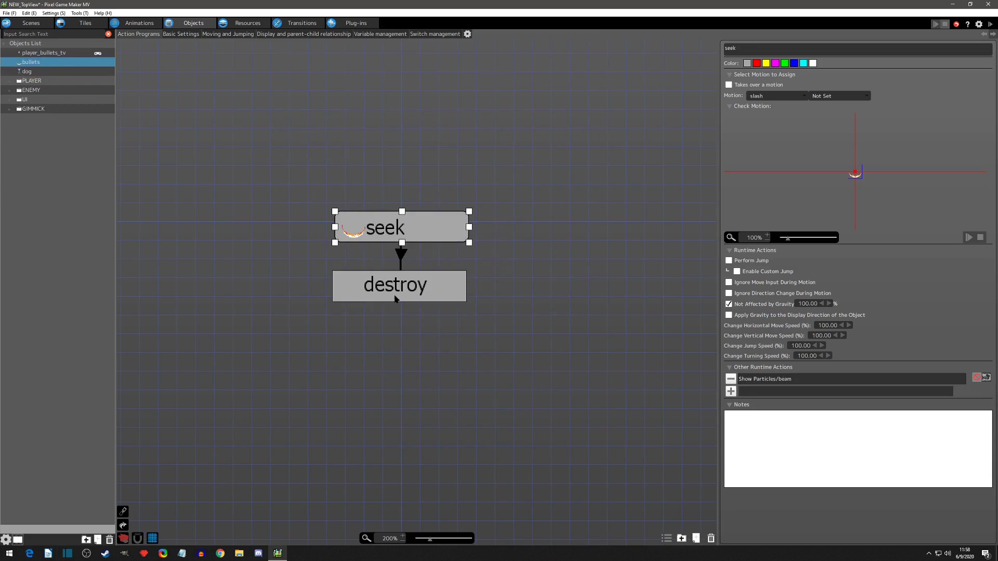
pyautogui.moveTo(394, 298); pyautogui.dragTo(397, 309)
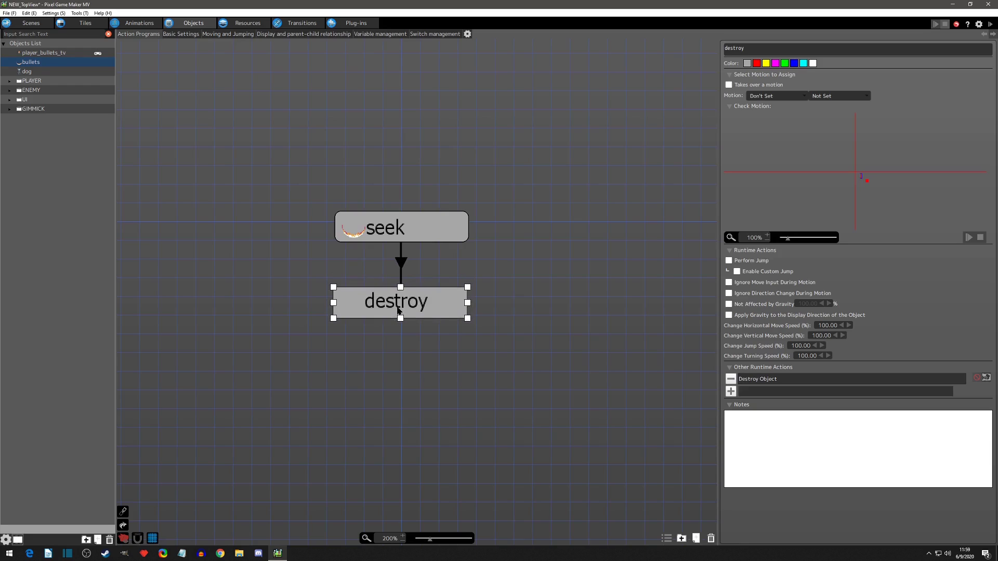
pyautogui.click(391, 234)
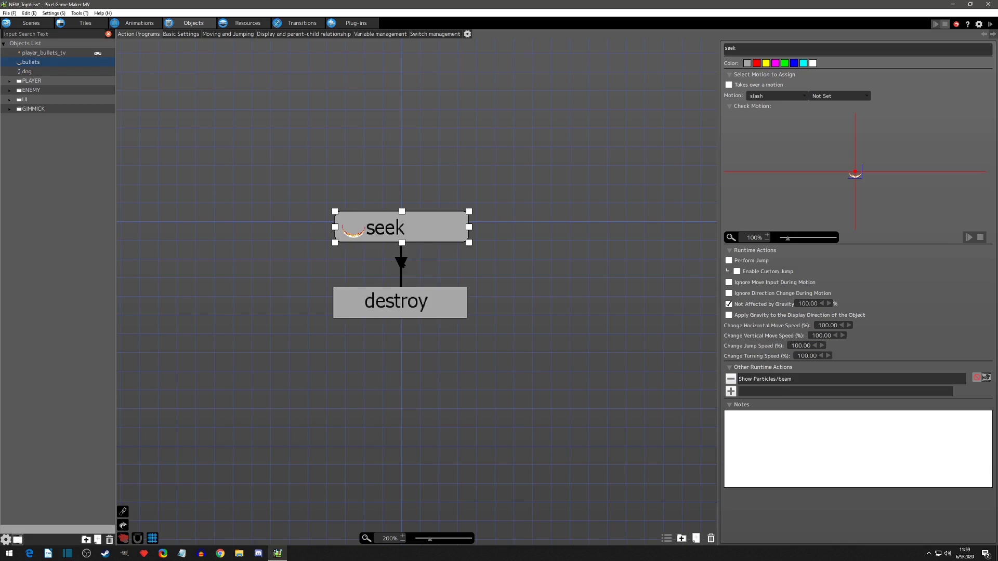
pyautogui.click(405, 299)
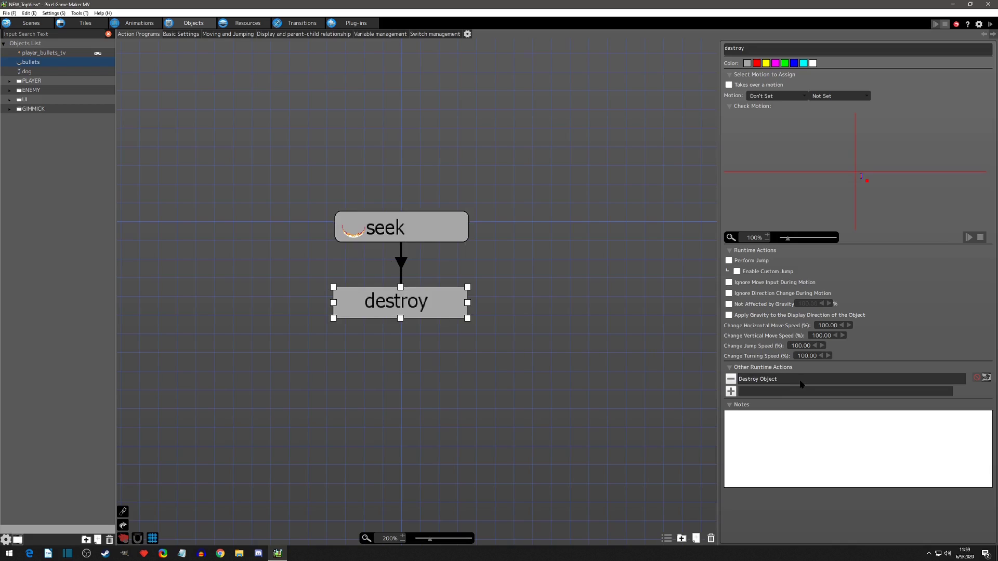
pyautogui.click(403, 264)
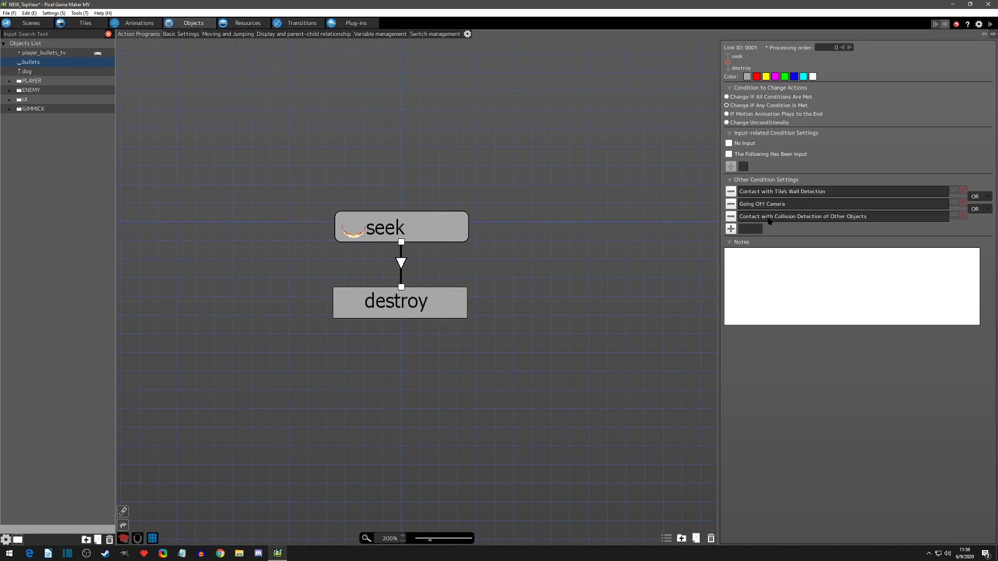
# Review the tile wall contact condition's target tile group options and the Going Off Camera condition's distance settings
pyautogui.doubleClick(789, 193)
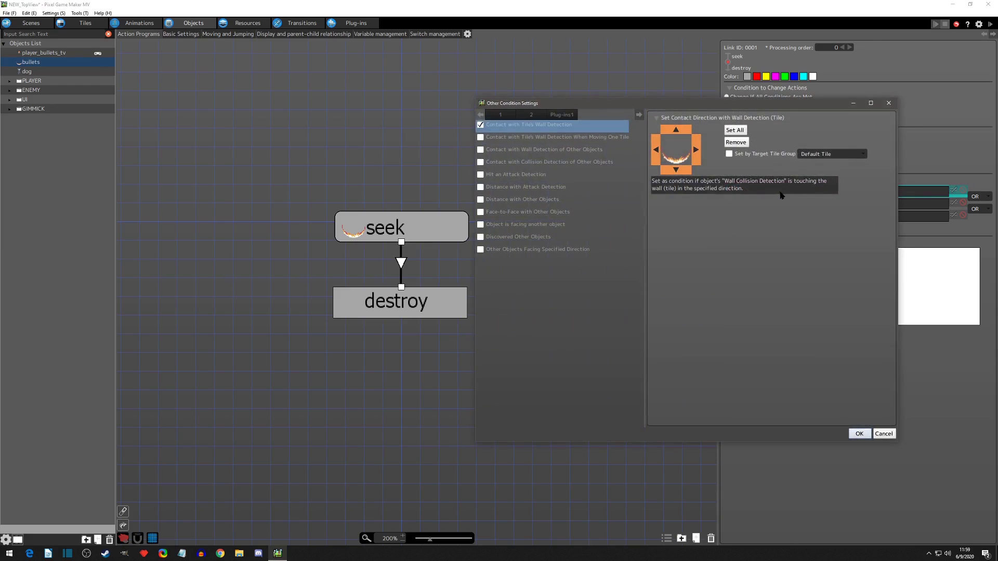
pyautogui.moveTo(606, 108); pyautogui.dragTo(344, 93)
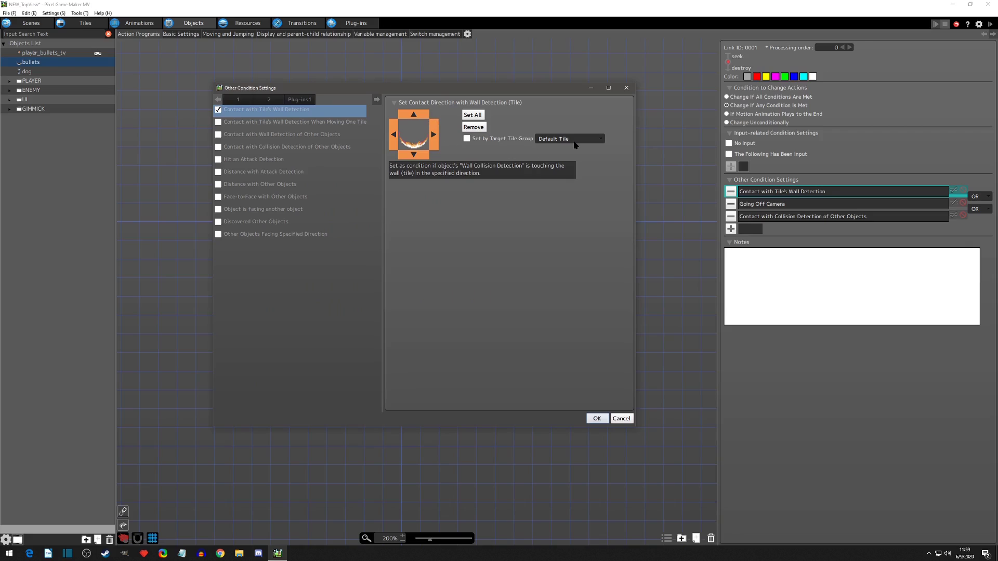
pyautogui.click(540, 140)
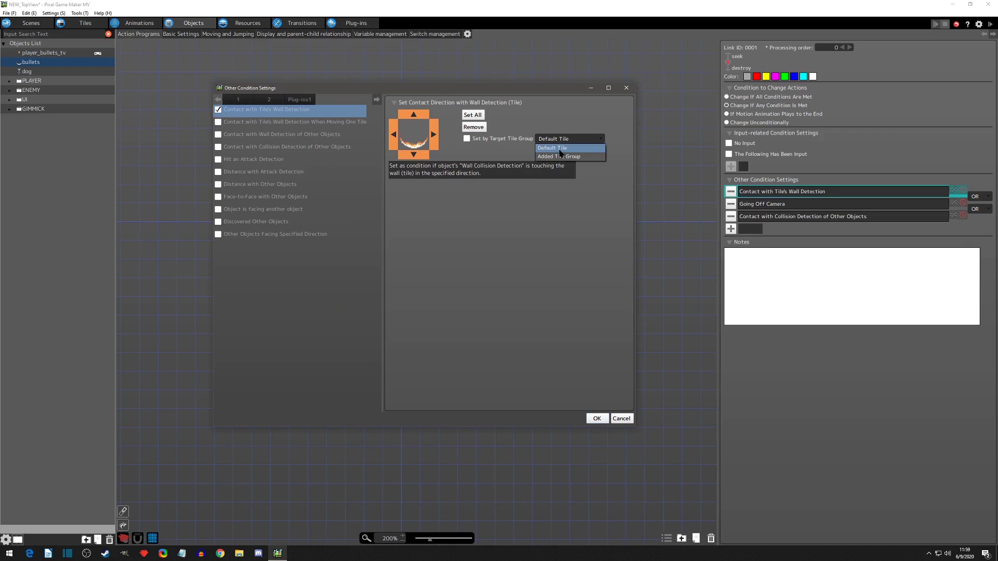
pyautogui.click(570, 139)
pyautogui.click(466, 139)
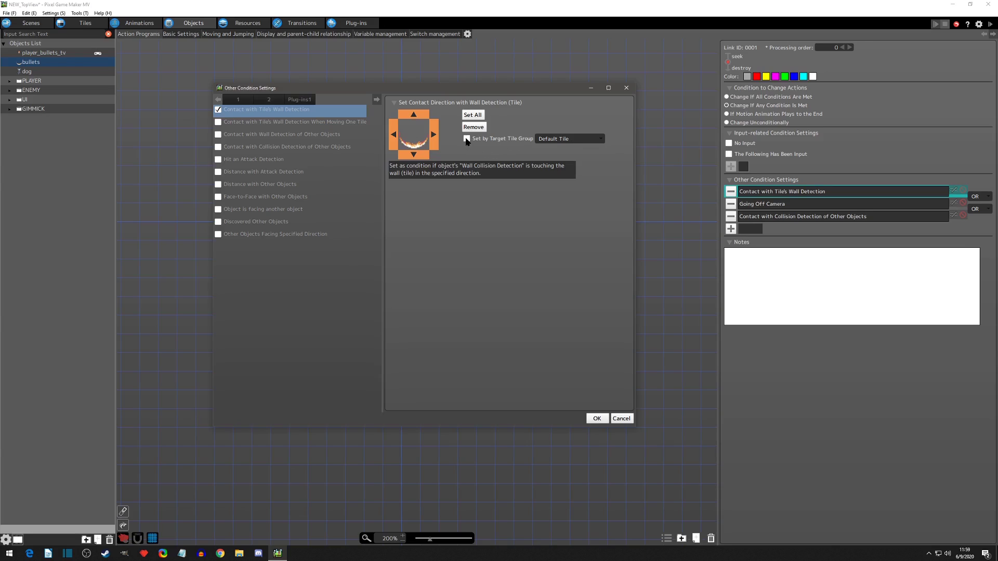
pyautogui.click(467, 138)
pyautogui.click(596, 418)
pyautogui.doubleClick(787, 205)
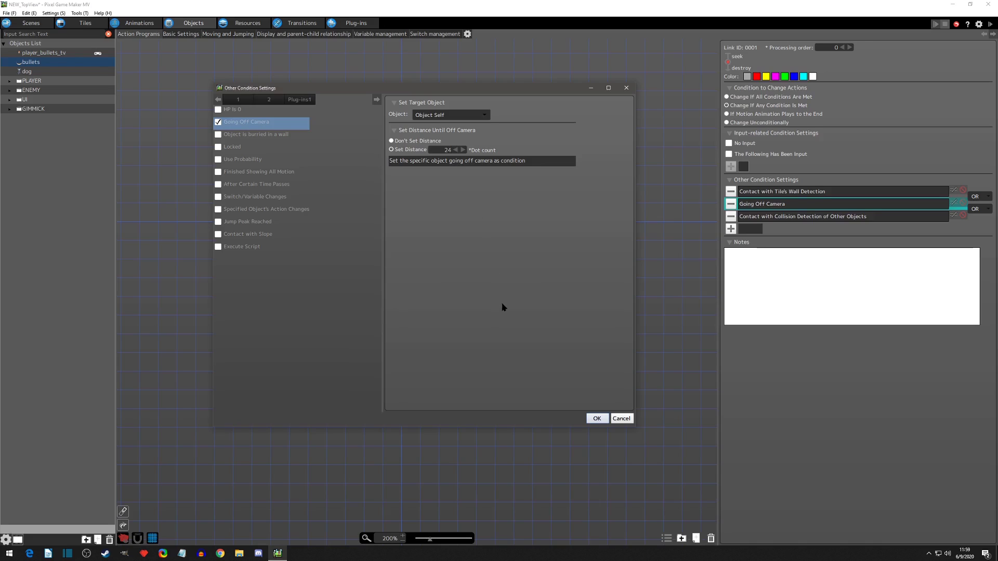
pyautogui.click(620, 418)
# Examine the target object options of the collision detection condition, keeping Enemy Group as the target object group
pyautogui.doubleClick(884, 216)
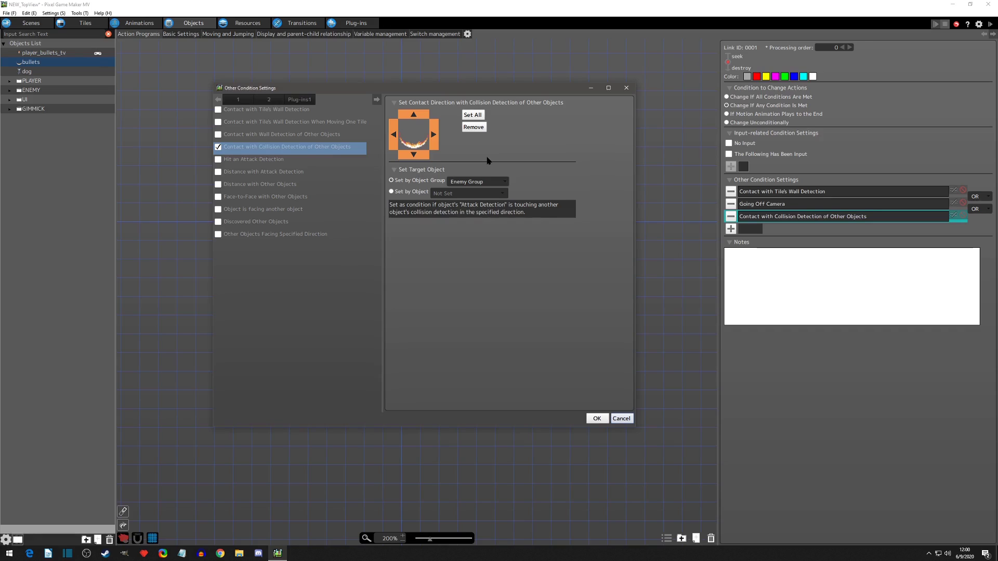
pyautogui.click(460, 185)
pyautogui.click(466, 208)
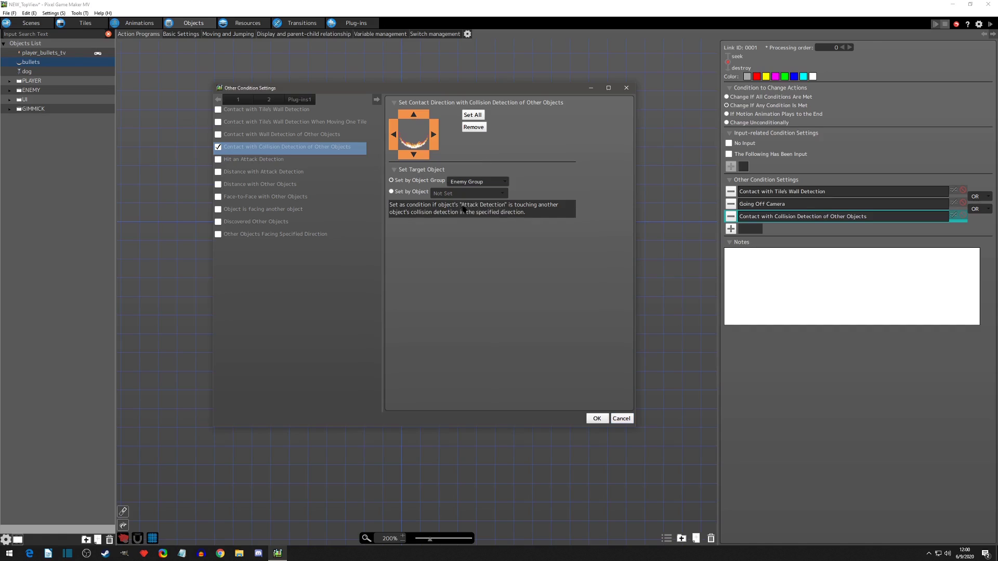
pyautogui.click(416, 192)
pyautogui.click(445, 194)
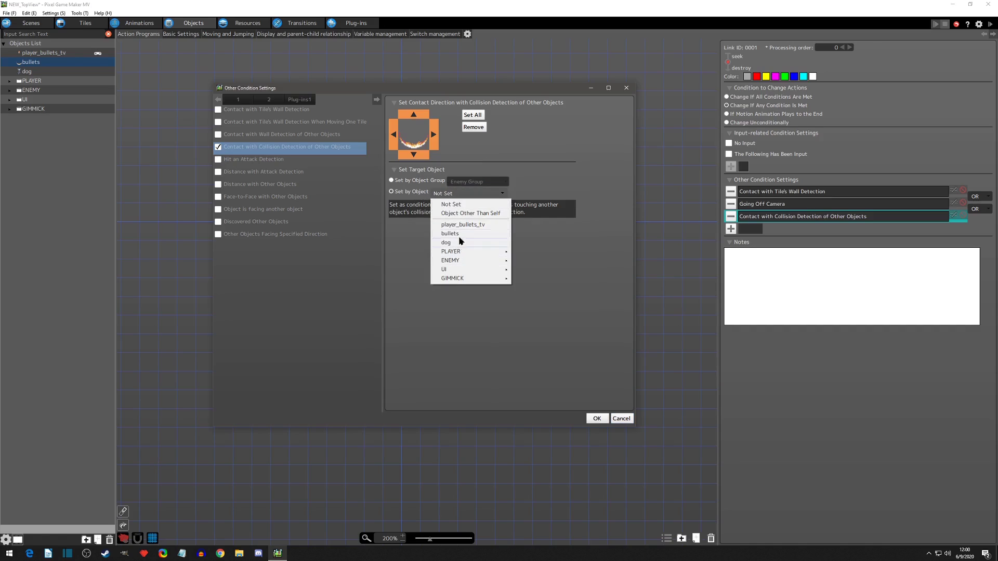
pyautogui.click(431, 181)
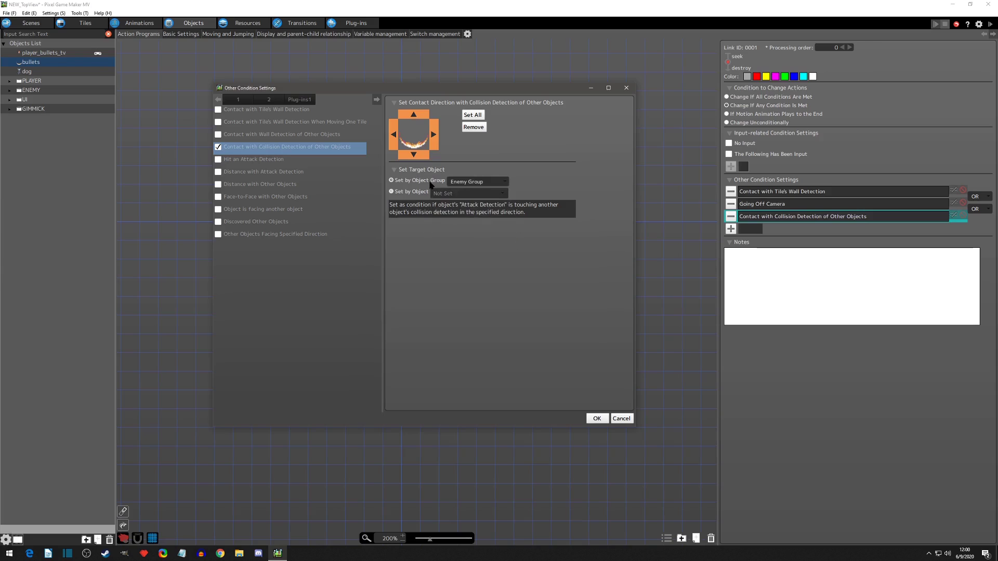
pyautogui.click(597, 419)
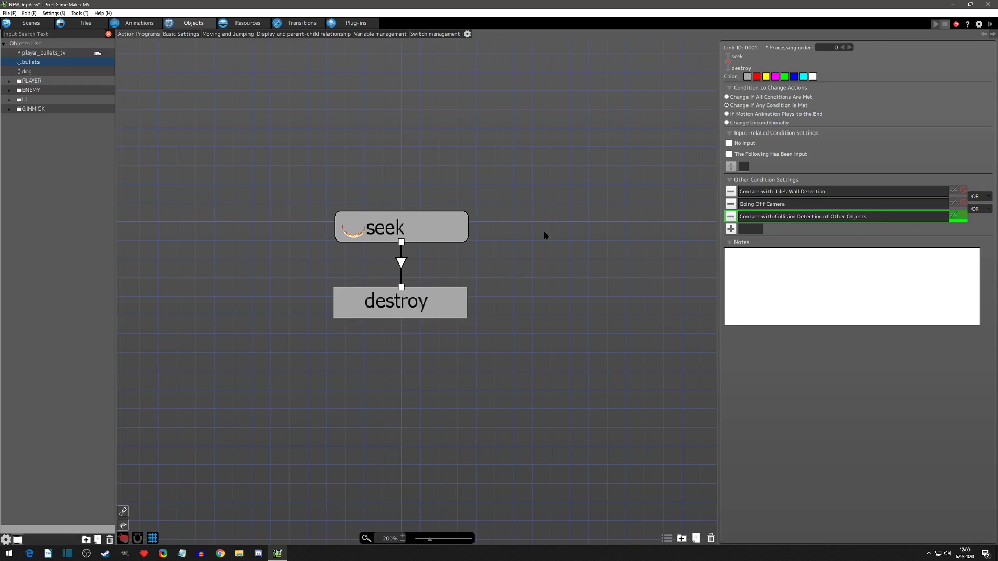
# Review the destroy action and the bullets object's basic settings, including its restore condition, HP and attack values
pyautogui.click(436, 314)
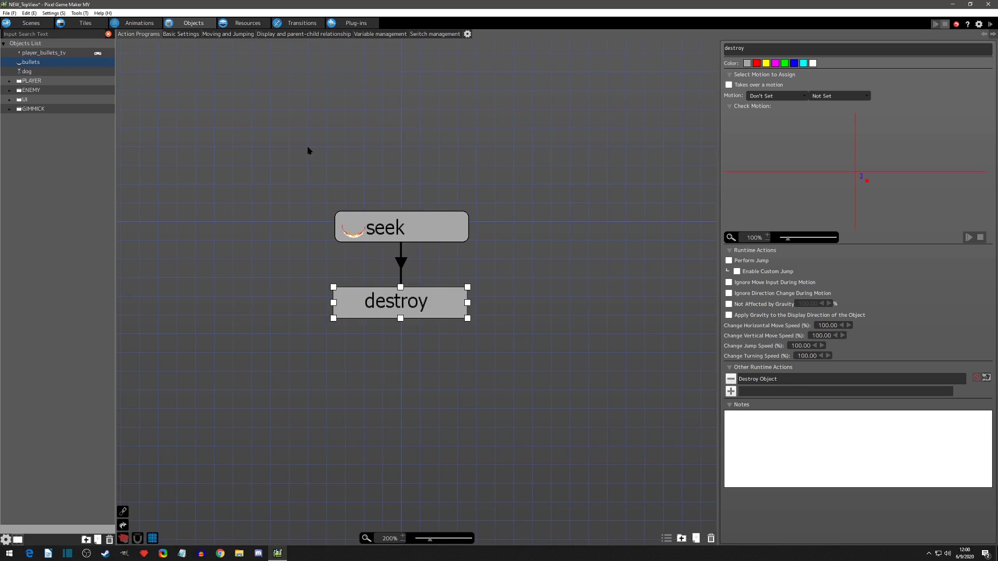
pyautogui.click(181, 35)
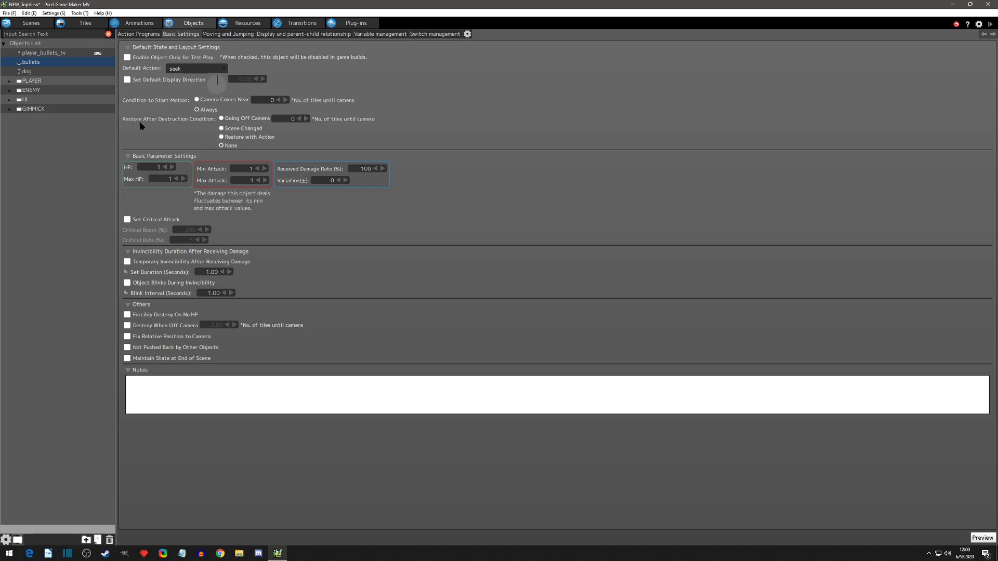
pyautogui.click(222, 131)
pyautogui.click(222, 146)
pyautogui.click(249, 168)
pyautogui.click(151, 167)
pyautogui.click(152, 168)
# Review the bullets object's movement parameters and parent-child relationship settings, and return to its action program
pyautogui.click(220, 34)
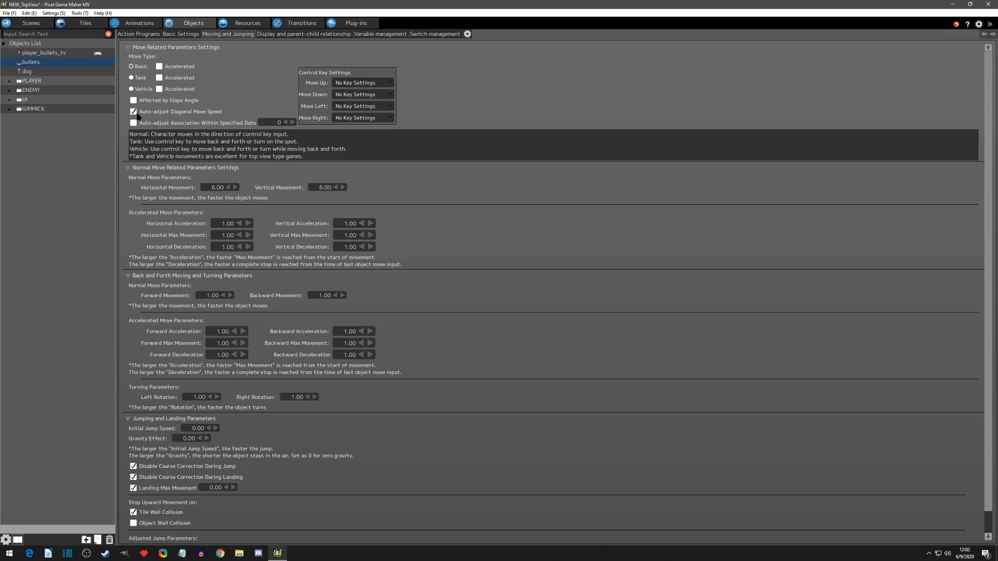
pyautogui.scroll(-1, 170, 130)
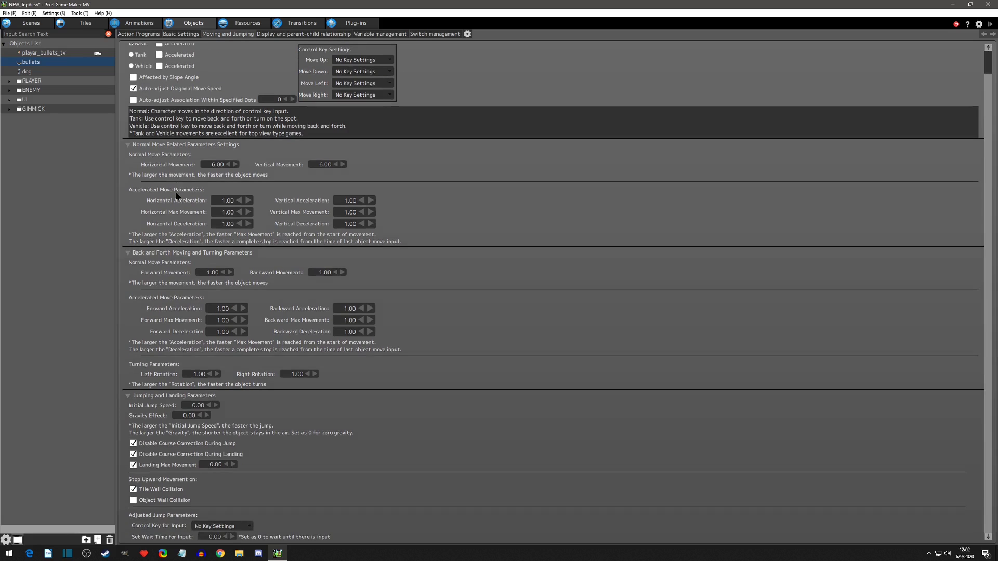
pyautogui.scroll(1, 174, 211)
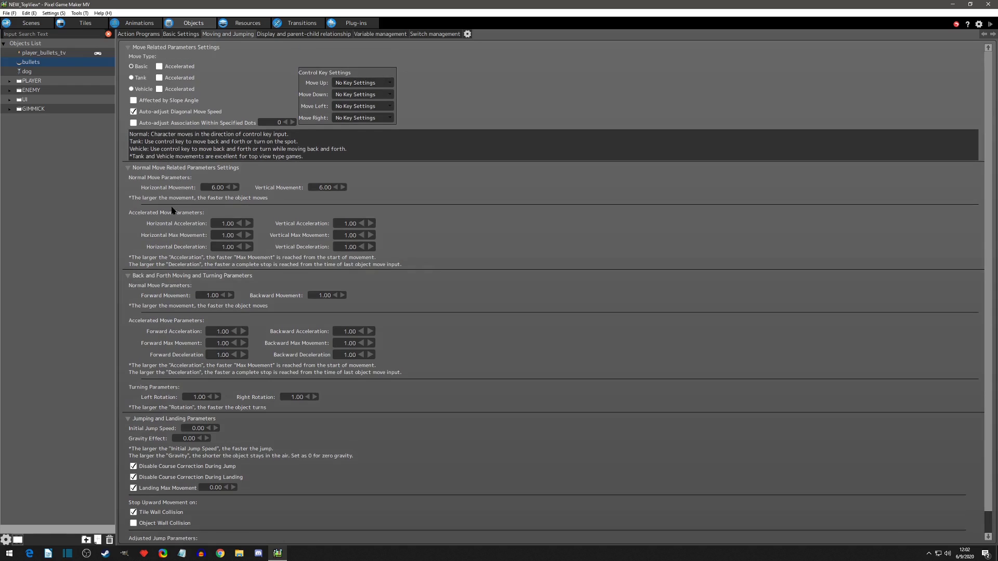
pyautogui.click(282, 34)
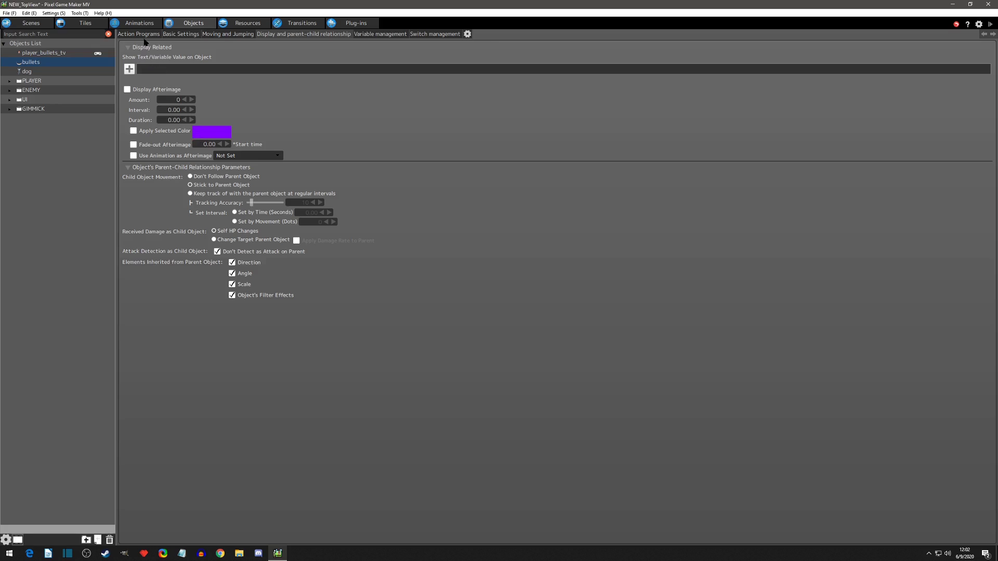
pyautogui.click(173, 37)
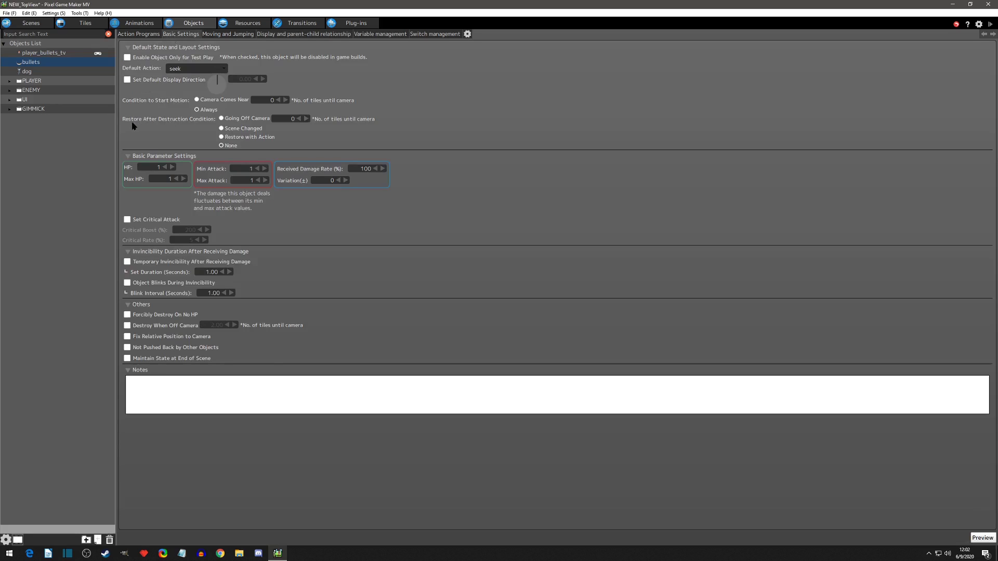
pyautogui.click(217, 34)
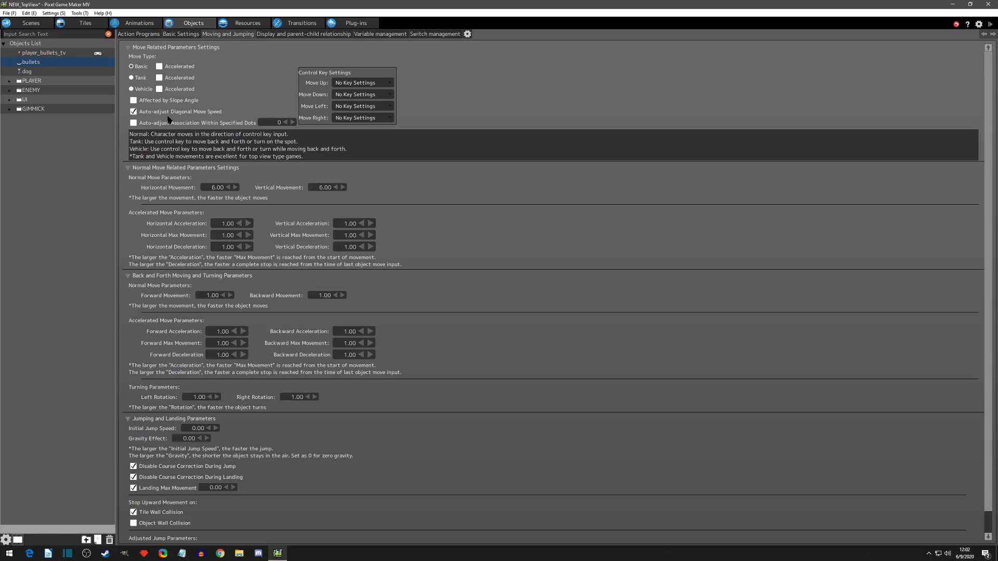
pyautogui.click(133, 34)
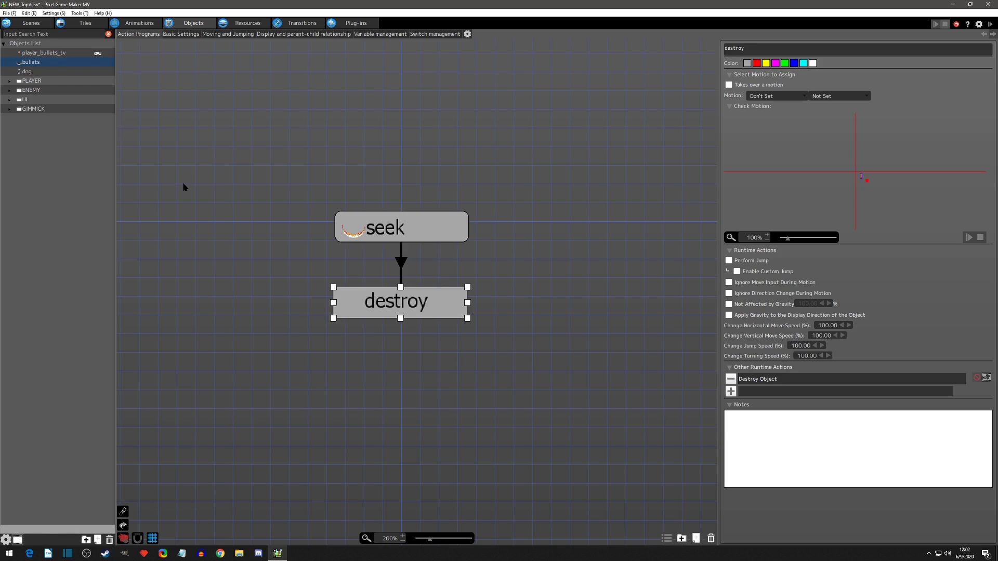
# Inspect the runtime actions of the slash action on the player_bullets_tv object
pyautogui.click(37, 54)
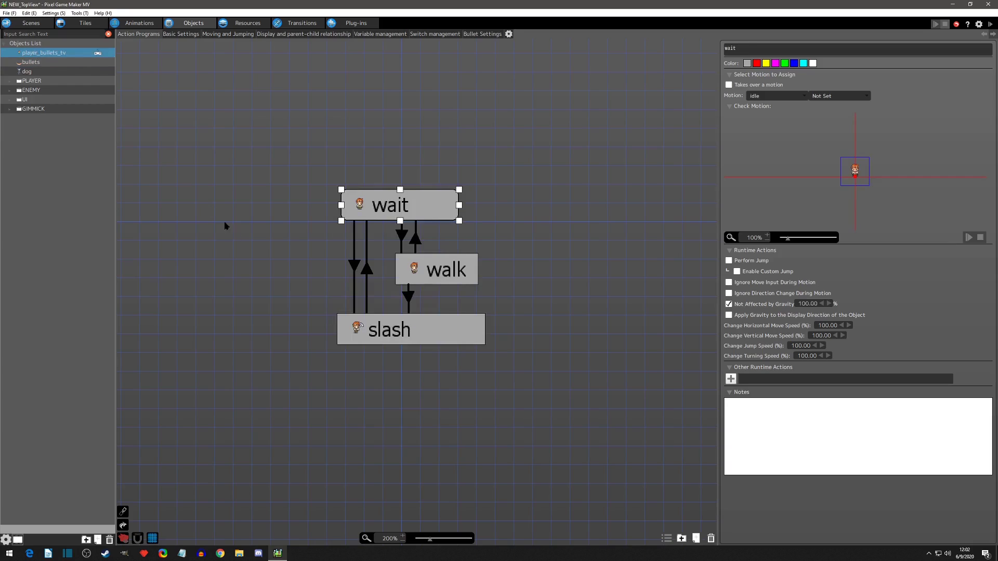
pyautogui.click(393, 331)
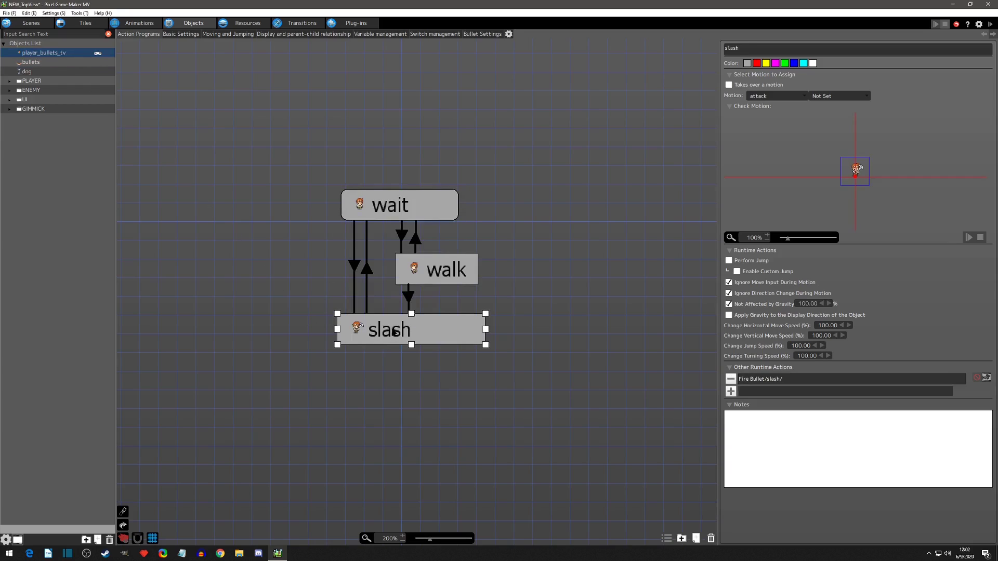
# Add a Fire Bullet runtime action to the player's wait action, leaving the bullet and connection point as Not Set
pyautogui.click(731, 379)
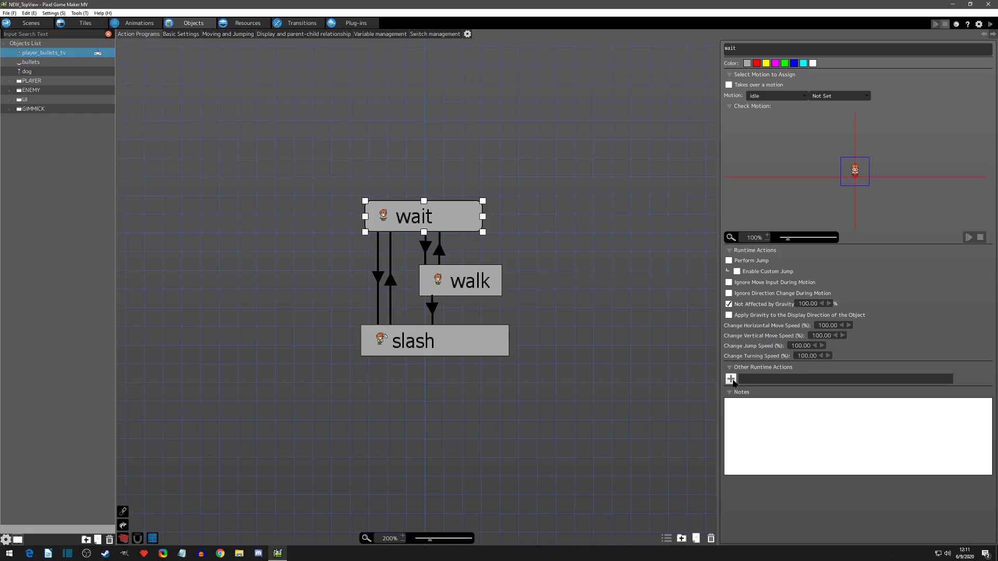
pyautogui.click(731, 379)
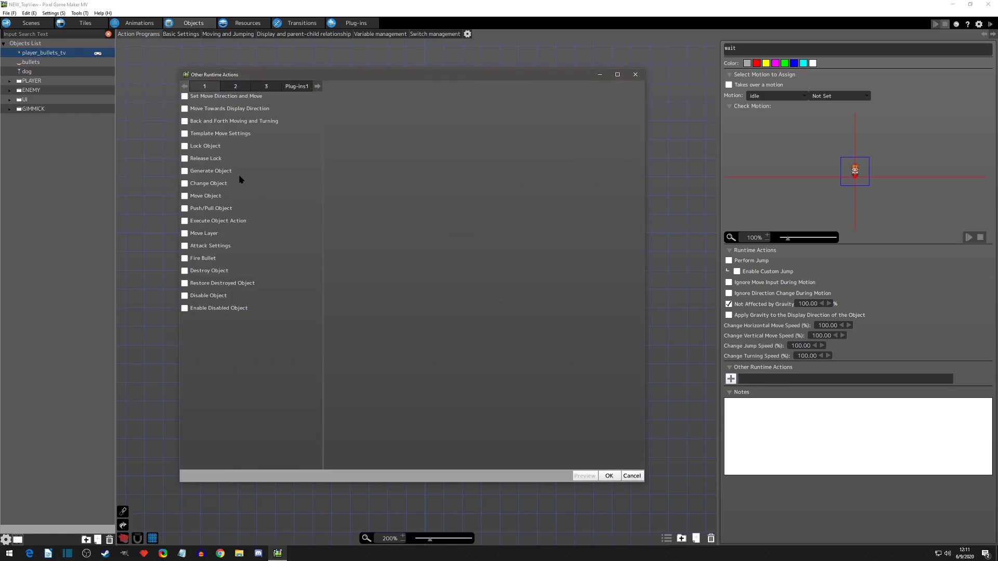
pyautogui.click(185, 259)
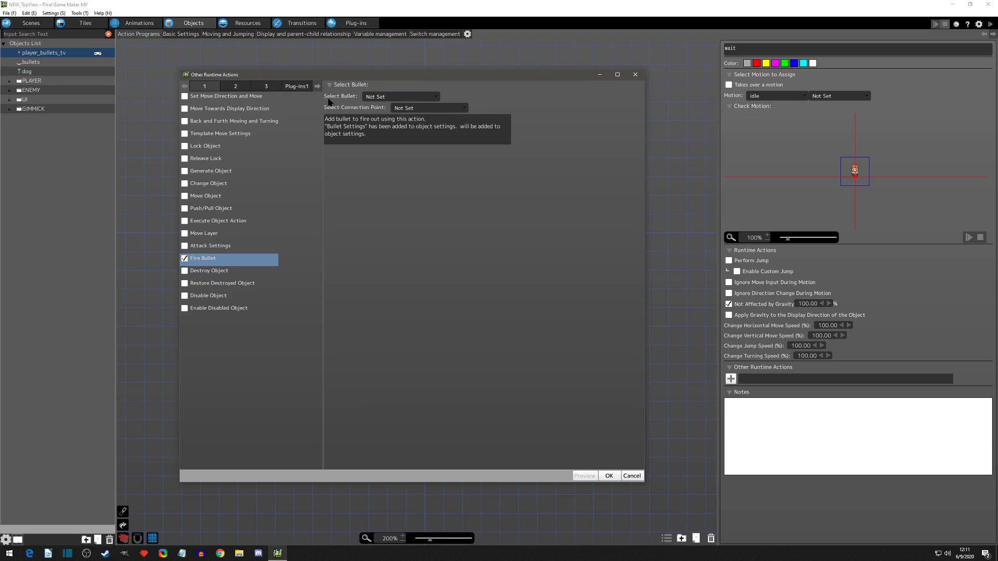
pyautogui.click(398, 98)
pyautogui.click(390, 106)
pyautogui.click(397, 109)
pyautogui.click(420, 117)
pyautogui.click(421, 109)
pyautogui.click(421, 111)
pyautogui.click(608, 476)
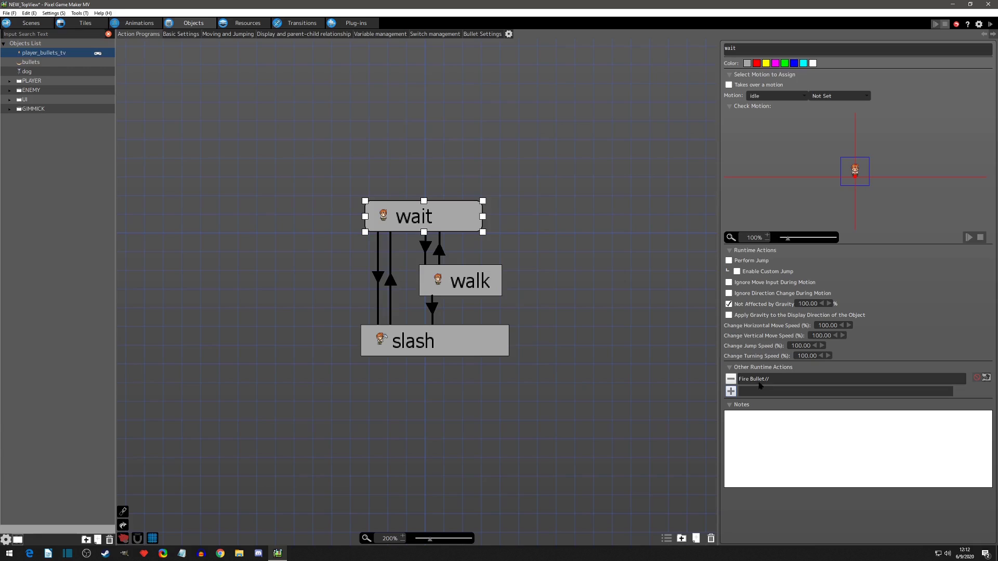
# Check the Bullet Shot Settings item in the player object's additional settings and return to its bullet settings
pyautogui.click(476, 33)
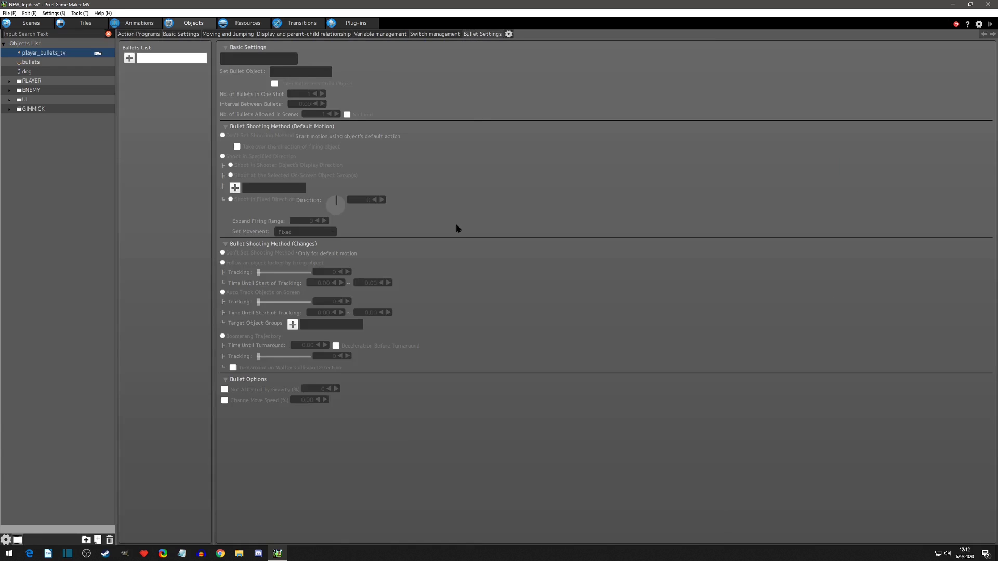
pyautogui.click(508, 34)
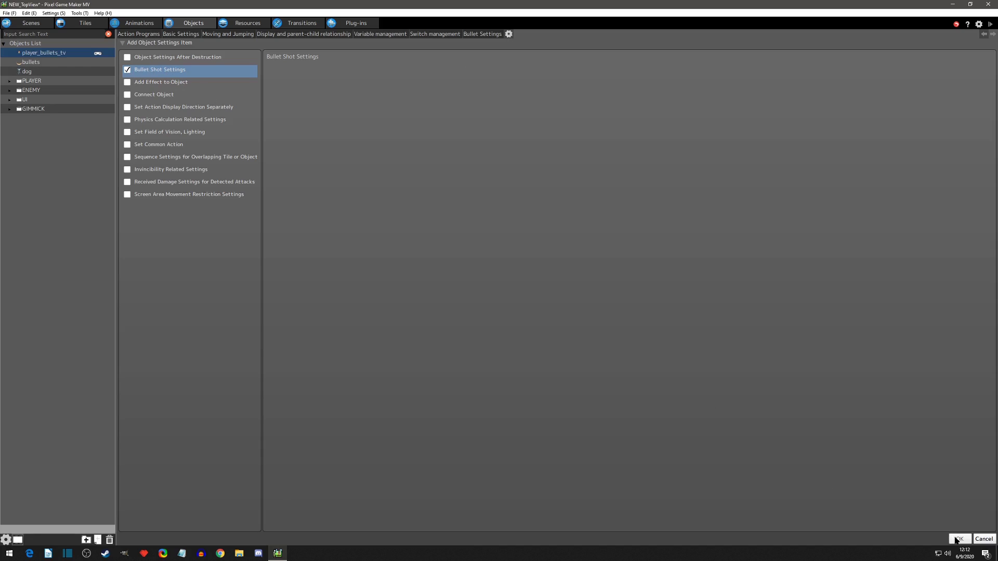
pyautogui.click(472, 34)
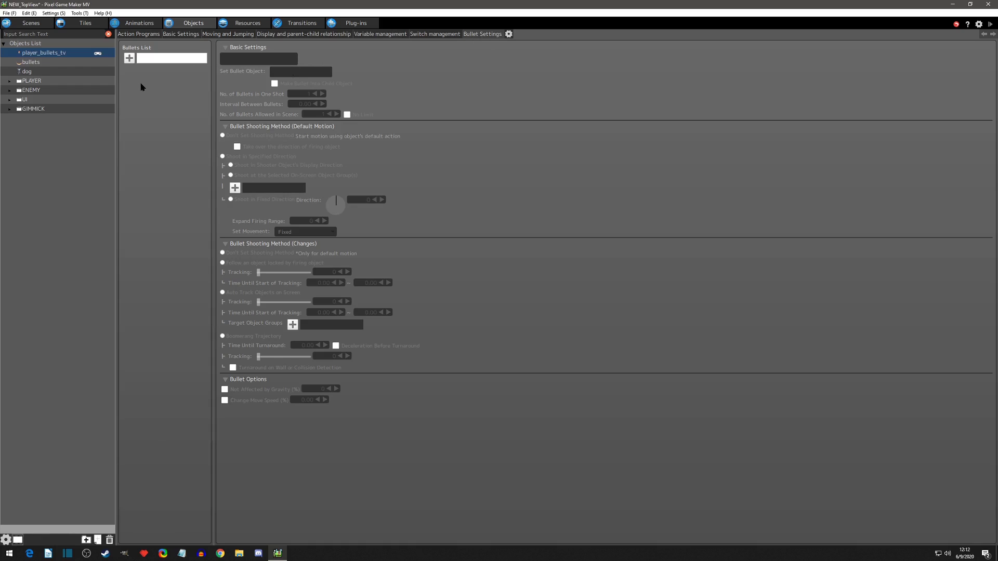
# Add a bullet named slash to the player's bullets list and set its bullet object to bullets
pyautogui.click(129, 58)
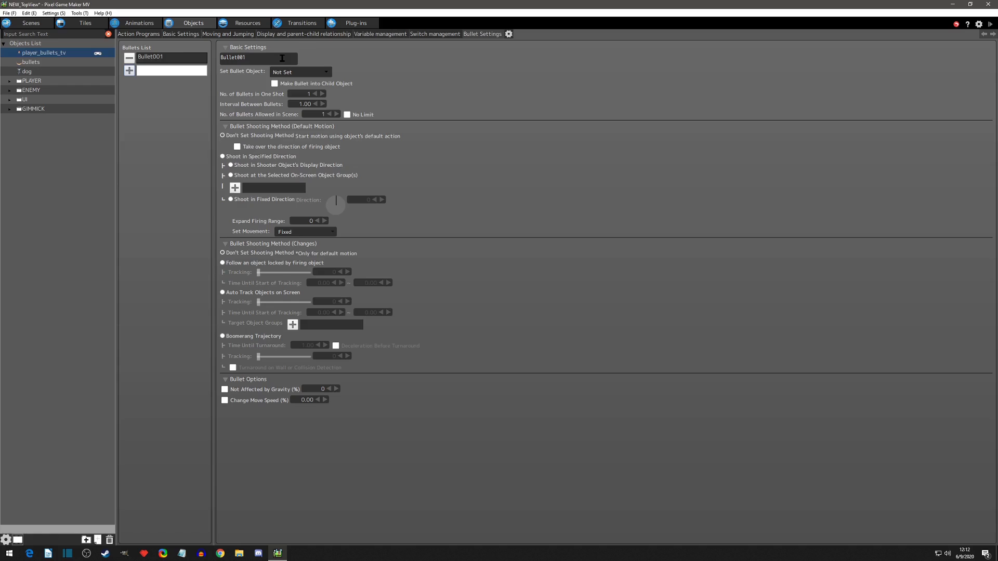
pyautogui.moveTo(248, 58); pyautogui.dragTo(225, 62)
pyautogui.write('slash')
pyautogui.press('Return')
pyautogui.click(298, 73)
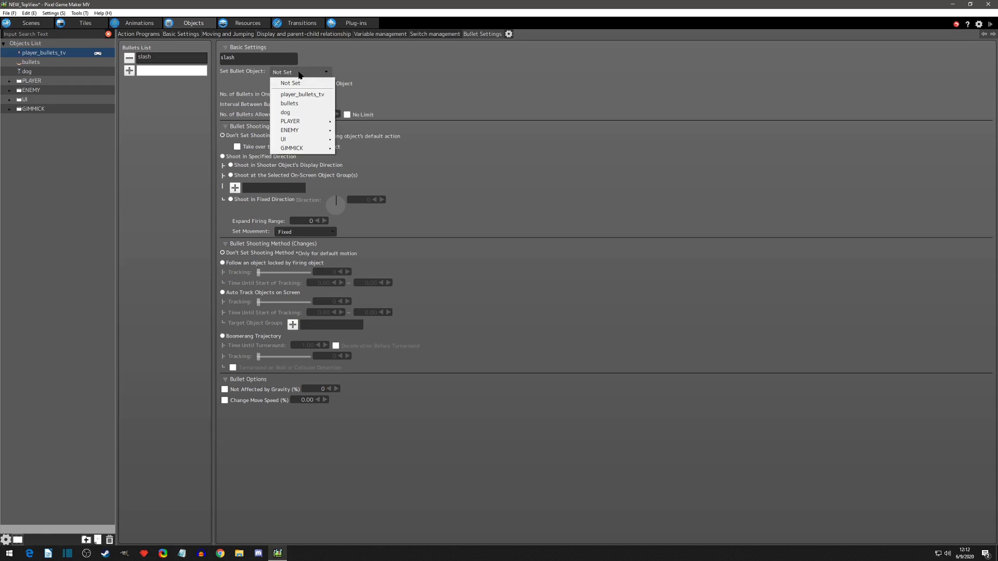
pyautogui.click(300, 104)
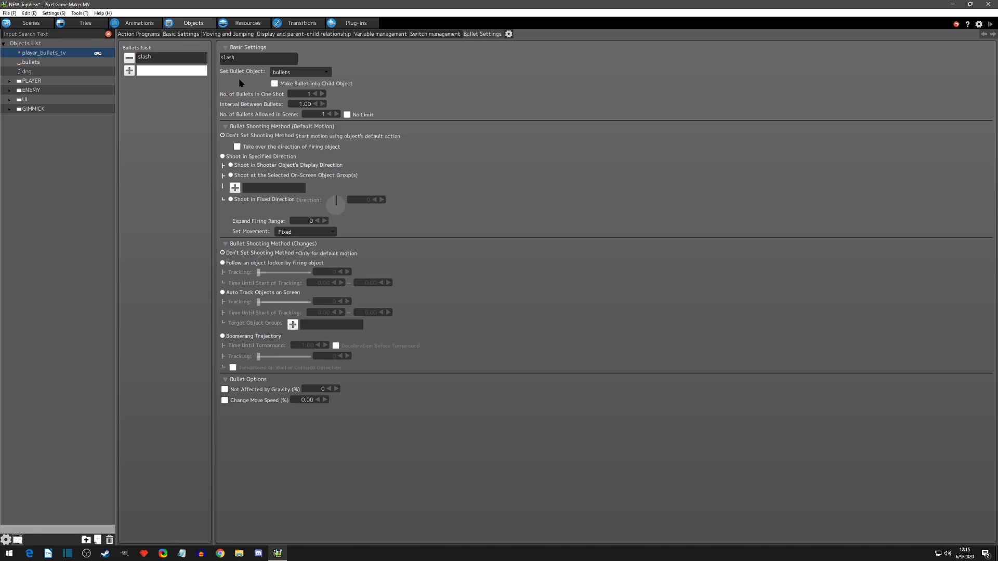
# Review the slash bullet's basic settings and default-motion shooting method sections
pyautogui.click(226, 49)
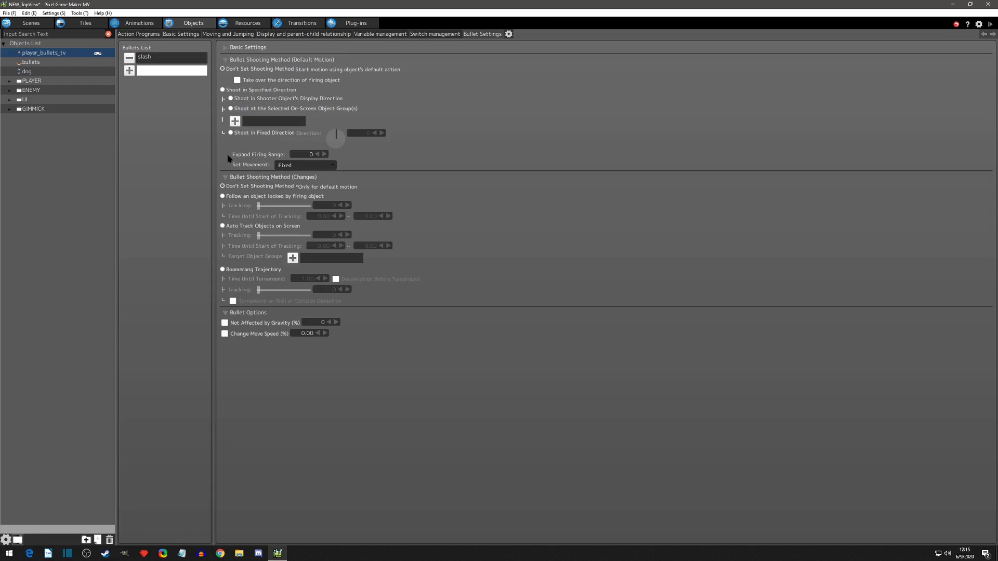
pyautogui.click(225, 48)
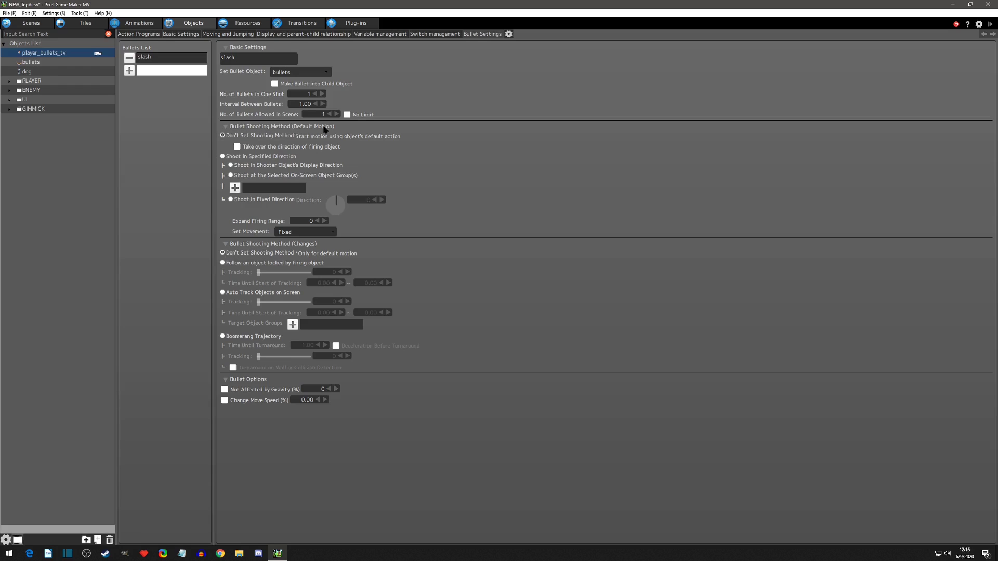
pyautogui.click(236, 128)
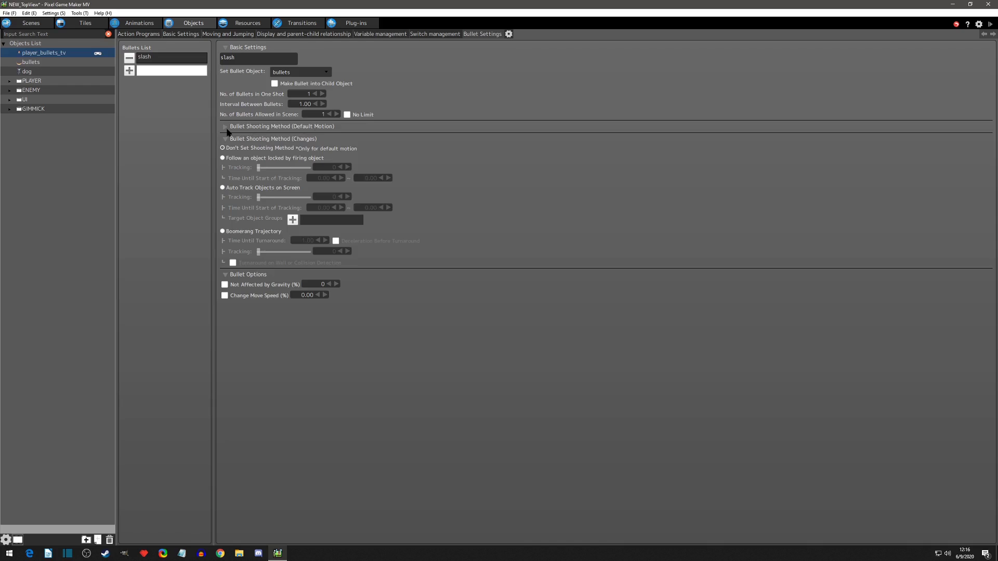
pyautogui.click(238, 138)
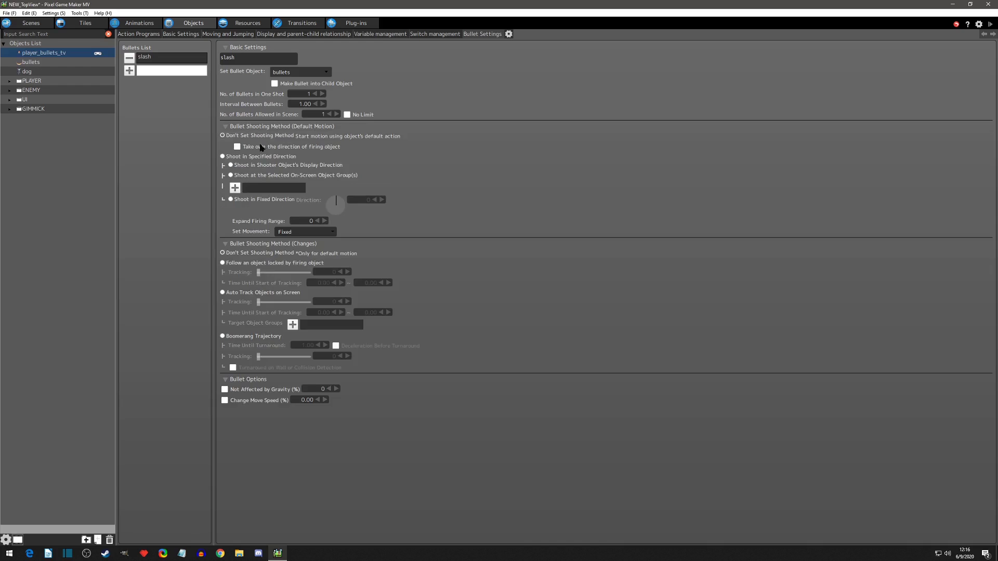
# Review the slash bullet's shooting-method changes and bullet options sections
pyautogui.click(227, 245)
pyautogui.click(226, 246)
pyautogui.click(226, 380)
pyautogui.click(227, 382)
# Check the bullets object's action program and its parent-child relationship parameters
pyautogui.click(55, 62)
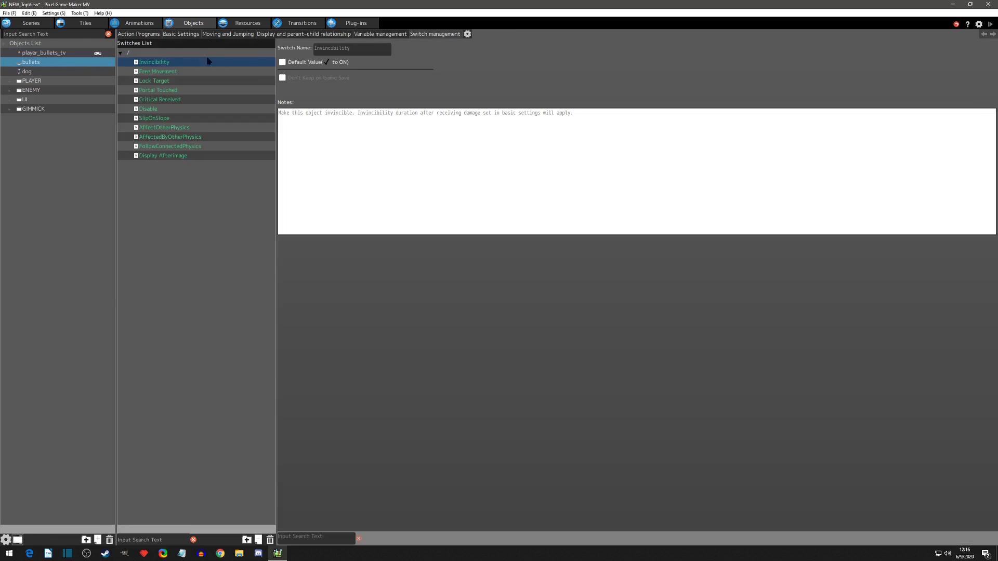
pyautogui.click(142, 34)
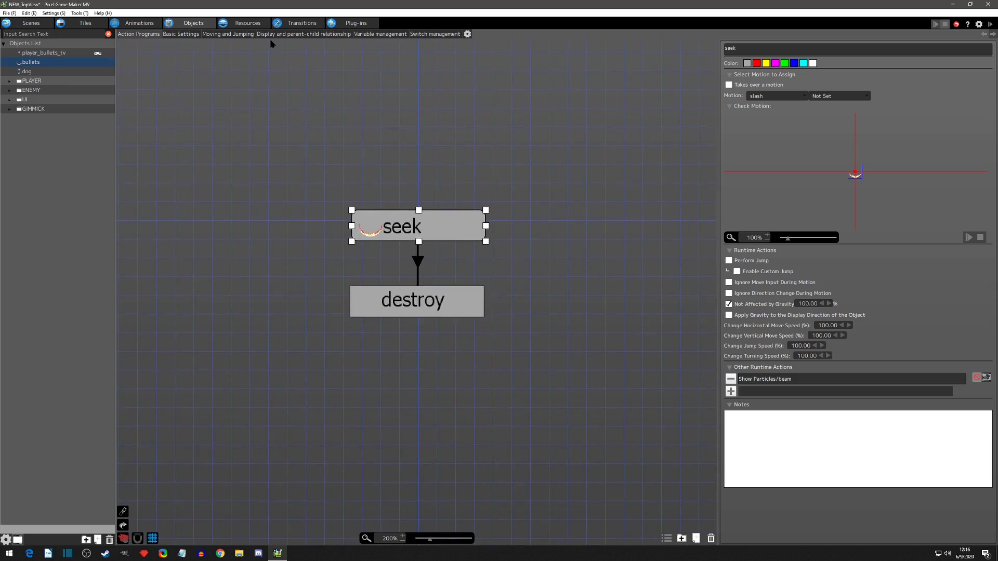
pyautogui.click(312, 36)
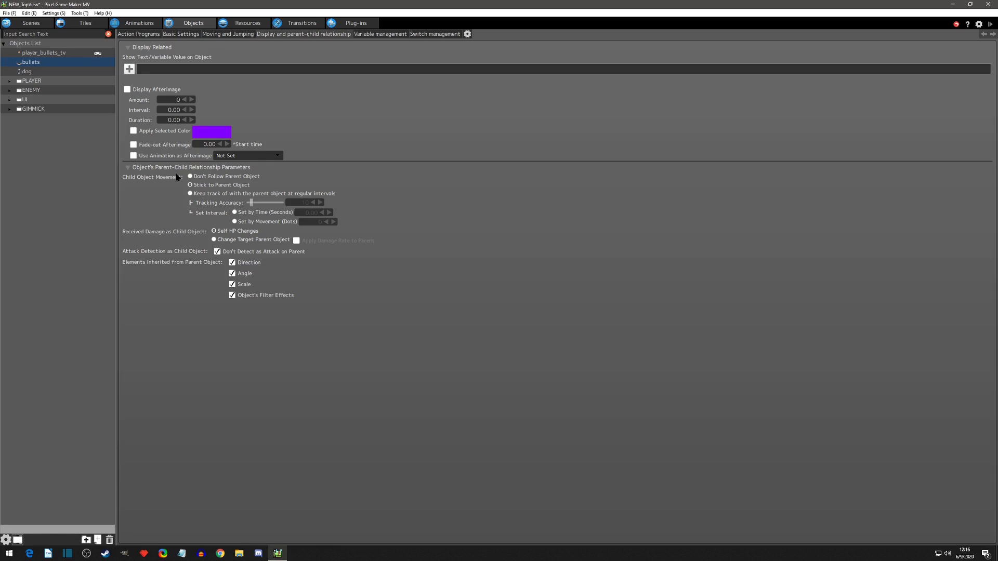
# Make the player's slash bullet a child object in its basic bullet settings
pyautogui.click(47, 52)
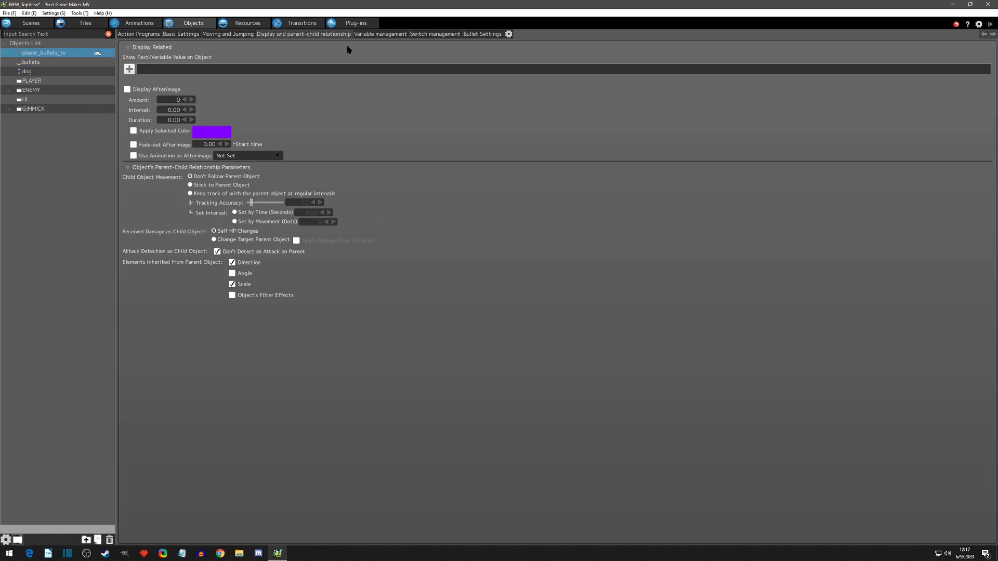
pyautogui.click(477, 34)
pyautogui.click(274, 83)
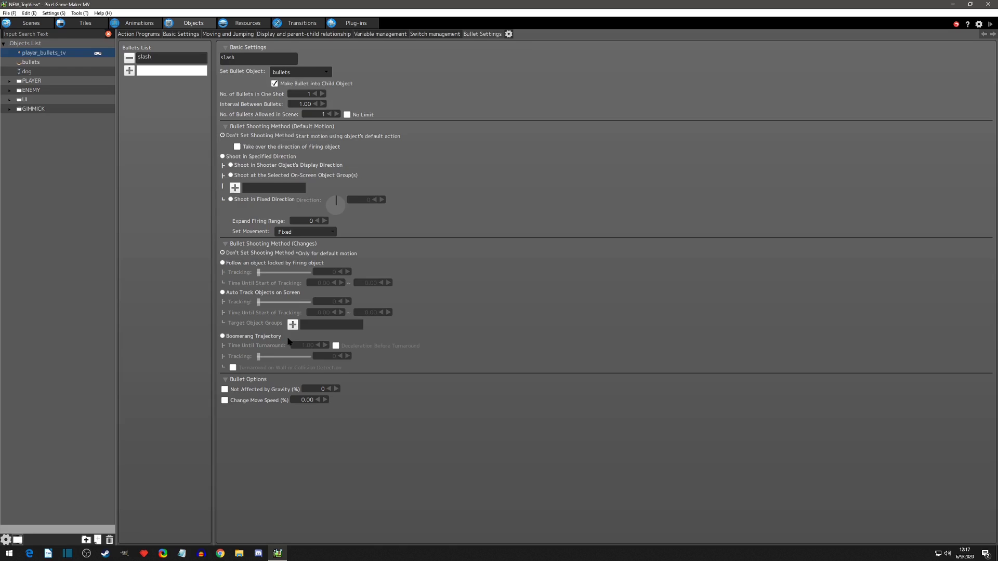
# Try switching the bullets object's inherited Angle, Scale and Object's Filter Effects off and back on
pyautogui.click(47, 62)
pyautogui.click(293, 34)
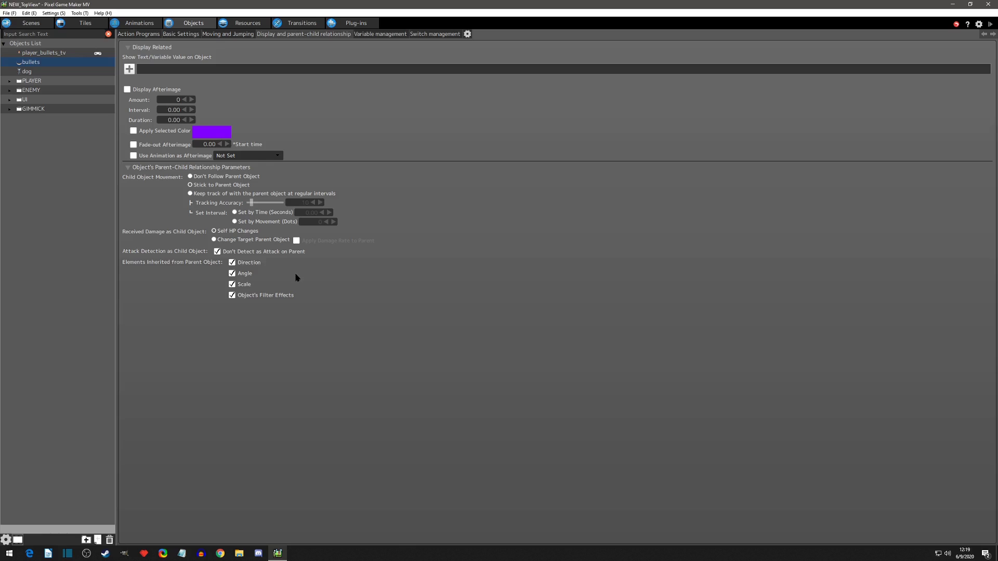
pyautogui.click(232, 273)
pyautogui.click(232, 284)
pyautogui.click(231, 296)
pyautogui.click(232, 295)
pyautogui.click(232, 285)
pyautogui.click(234, 273)
# Turn off Make Bullet into Child Object for the player's slash bullet
pyautogui.click(52, 53)
pyautogui.click(491, 35)
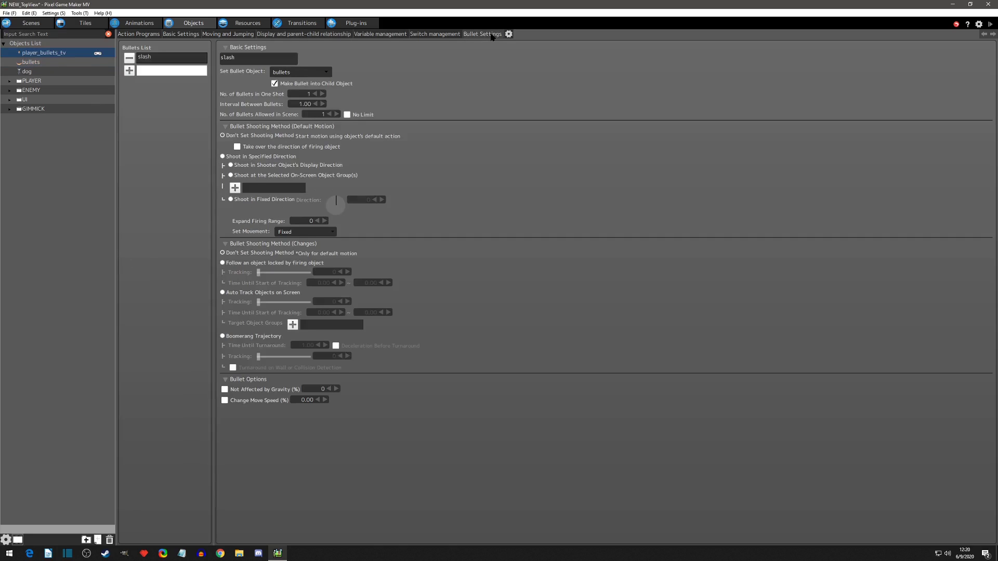
pyautogui.click(275, 84)
# Set the slash bullet to 3 bullets in one shot with an interval of 0.10 between them
pyautogui.moveTo(295, 104); pyautogui.dragTo(326, 102)
pyautogui.click(299, 104)
pyautogui.moveTo(308, 93); pyautogui.dragTo(340, 95)
pyautogui.click(304, 104)
pyautogui.click(309, 94)
pyautogui.press('Tab')
pyautogui.write('0.1')
pyautogui.press('Return')
pyautogui.click(390, 97)
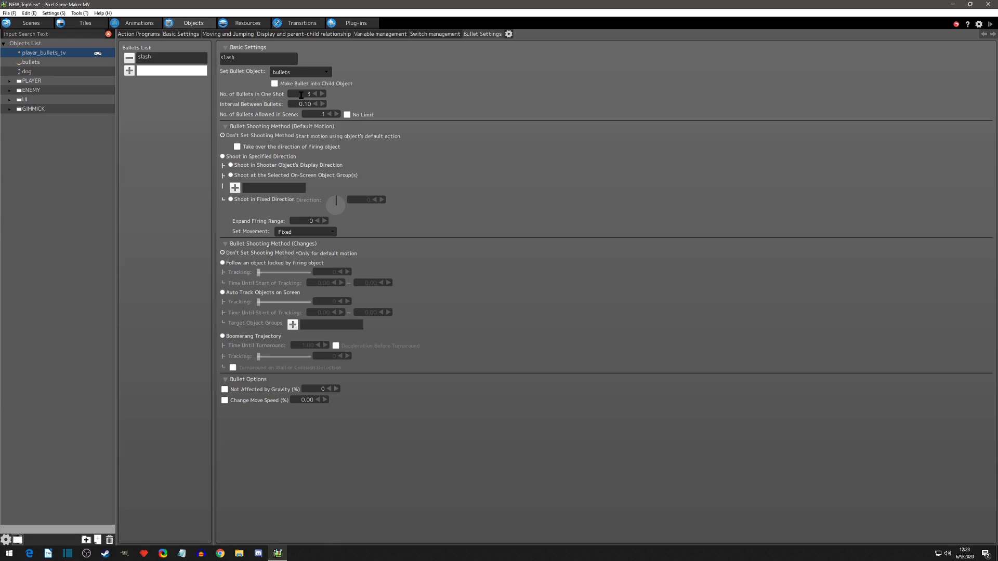
# Set the slash bullet to 1 bullet in one shot with an interval of 1.00, leaving No Limit off
pyautogui.doubleClick(310, 94)
pyautogui.write('1')
pyautogui.doubleClick(307, 104)
pyautogui.write('1')
pyautogui.click(339, 102)
pyautogui.click(348, 115)
pyautogui.click(347, 115)
# Remove the Fire Bullet runtime action from the player's wait action
pyautogui.click(139, 34)
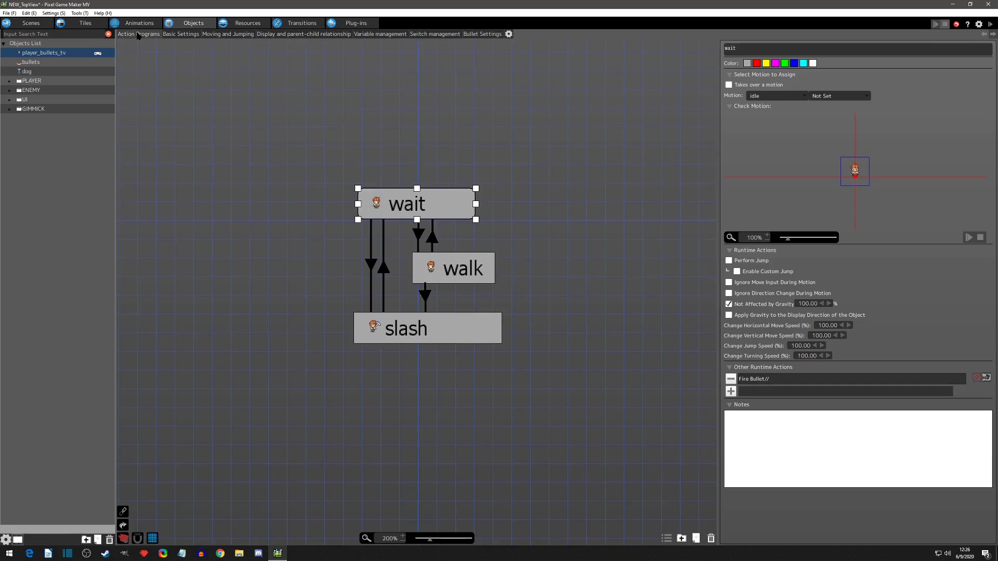
pyautogui.click(416, 334)
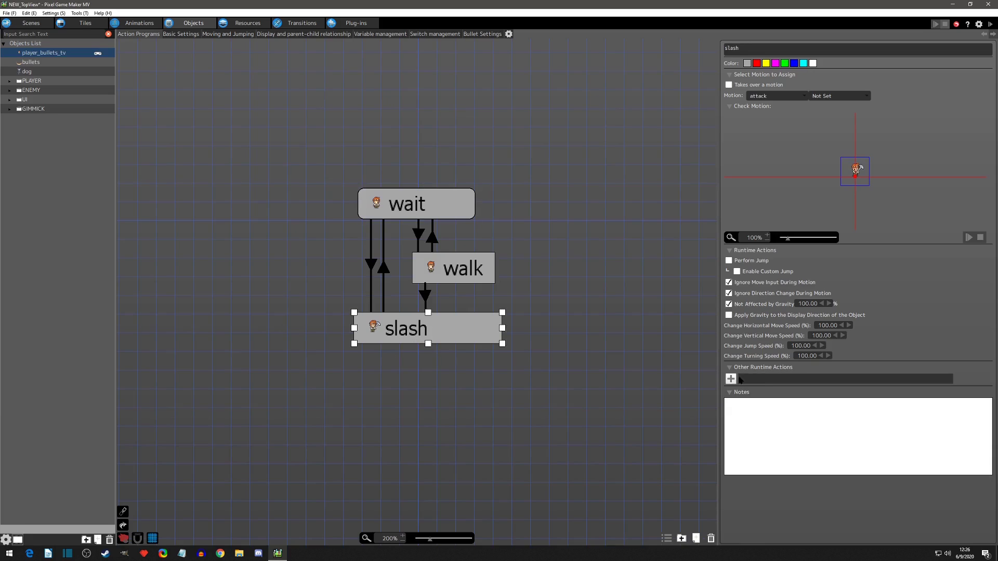
pyautogui.click(432, 217)
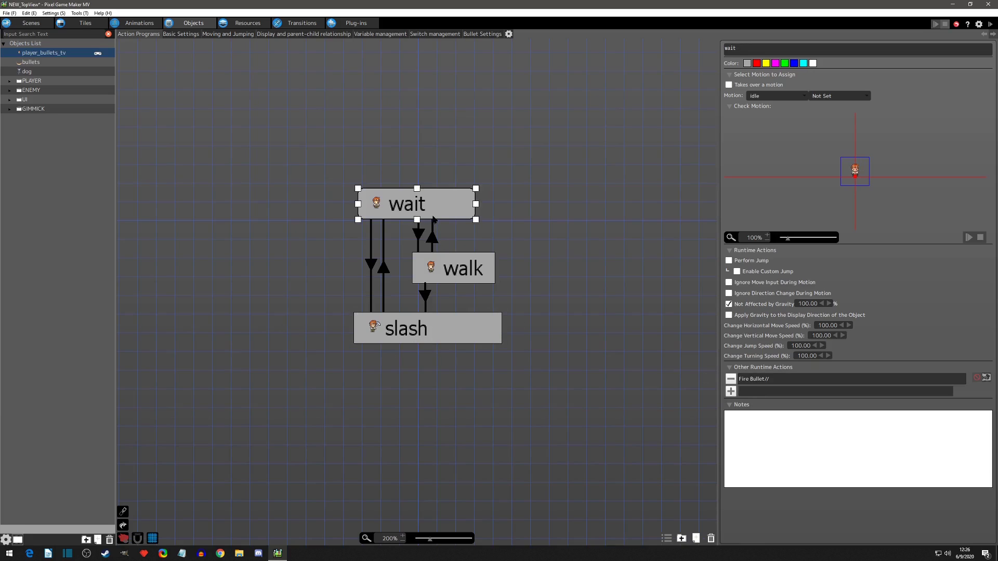
pyautogui.click(730, 379)
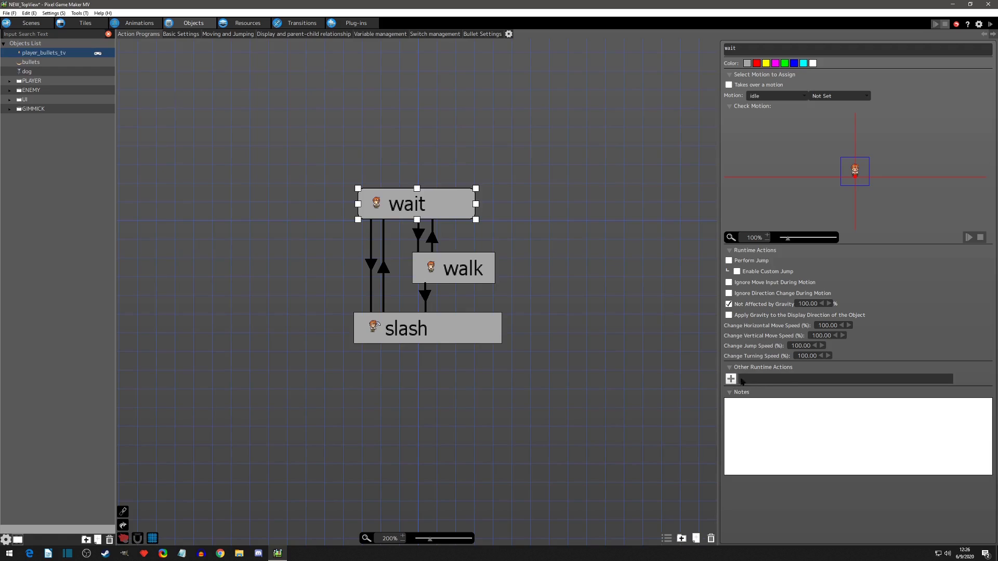
# Add a Fire Bullet runtime action using the slash bullet to the player's slash action, with no connection point set
pyautogui.click(408, 331)
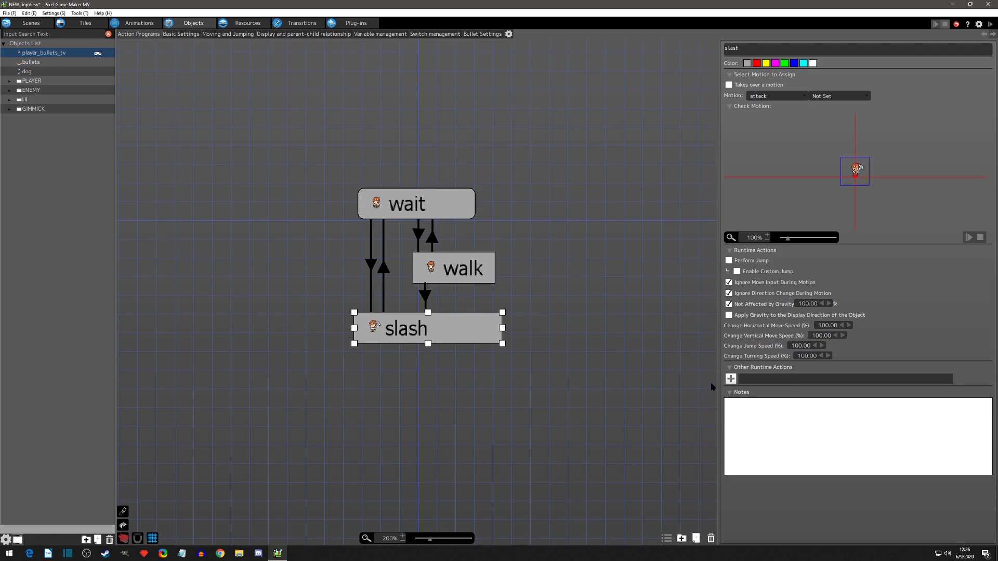
pyautogui.click(731, 378)
pyautogui.click(184, 259)
pyautogui.click(396, 98)
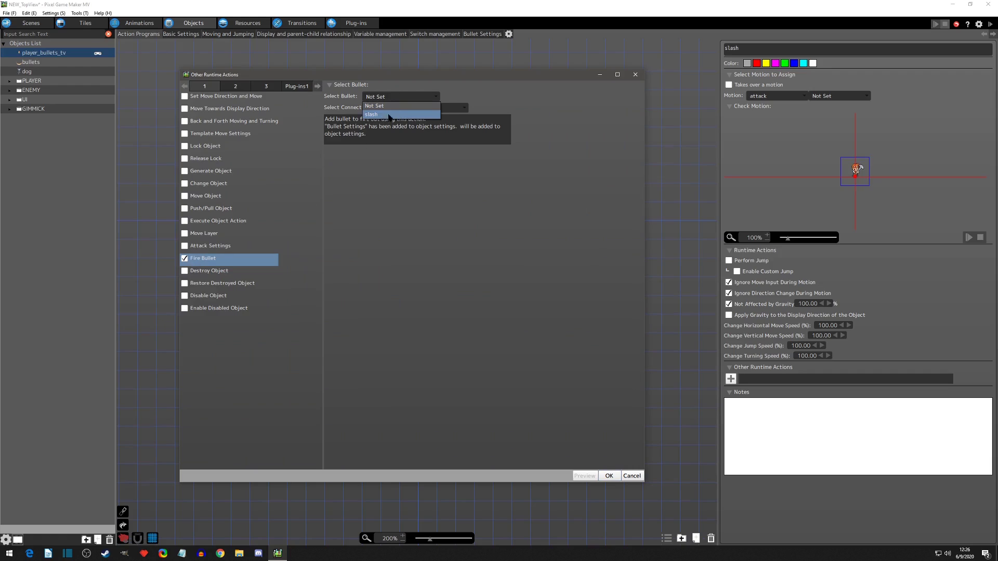
pyautogui.click(375, 114)
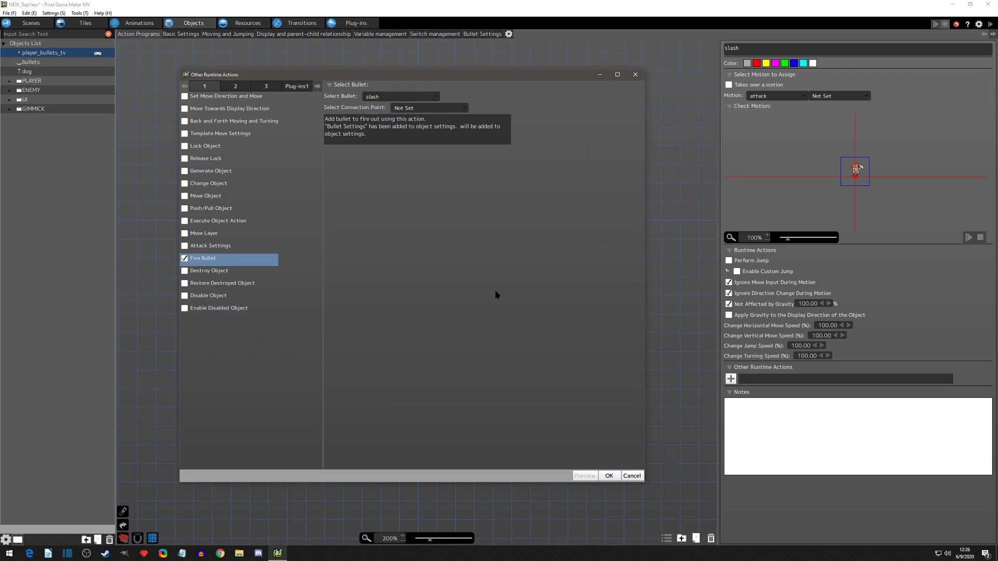
pyautogui.click(609, 476)
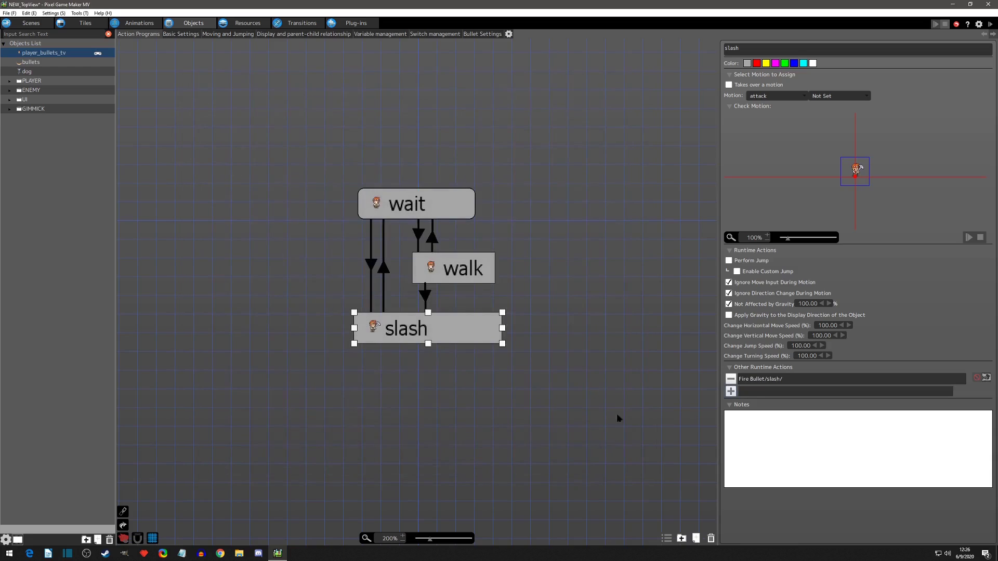
# Save the project and test-play the game, attacking repeatedly to fire the slash bullet, and close the test
pyautogui.hotkey('ctrl', 's')
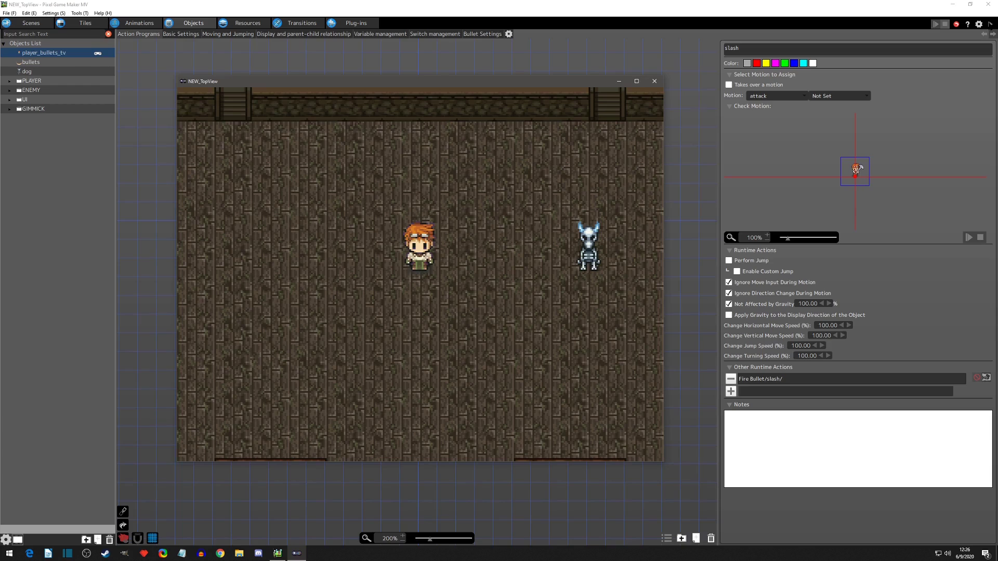
pyautogui.press('z')
pyautogui.press('z')
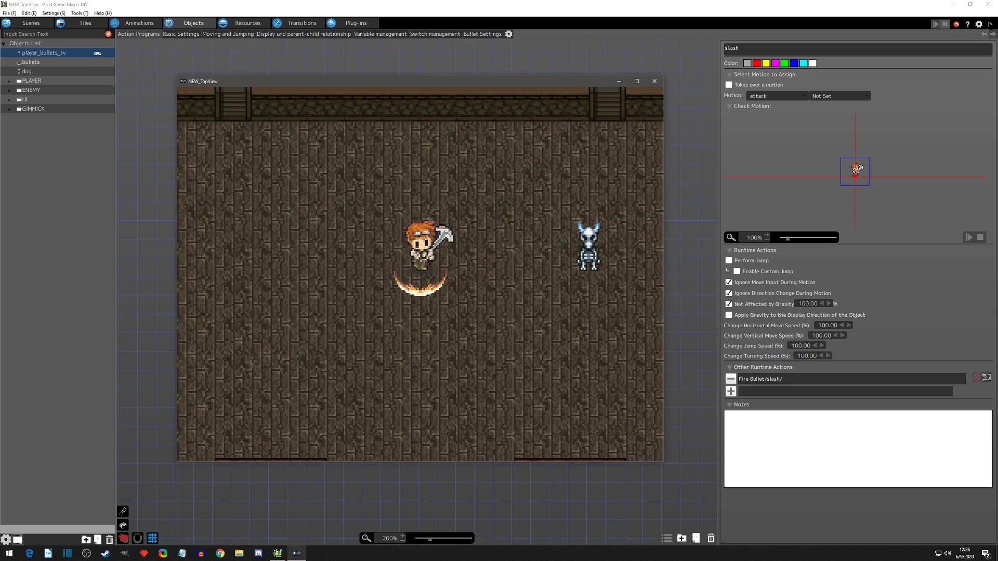
pyautogui.press('z')
pyautogui.press('z')
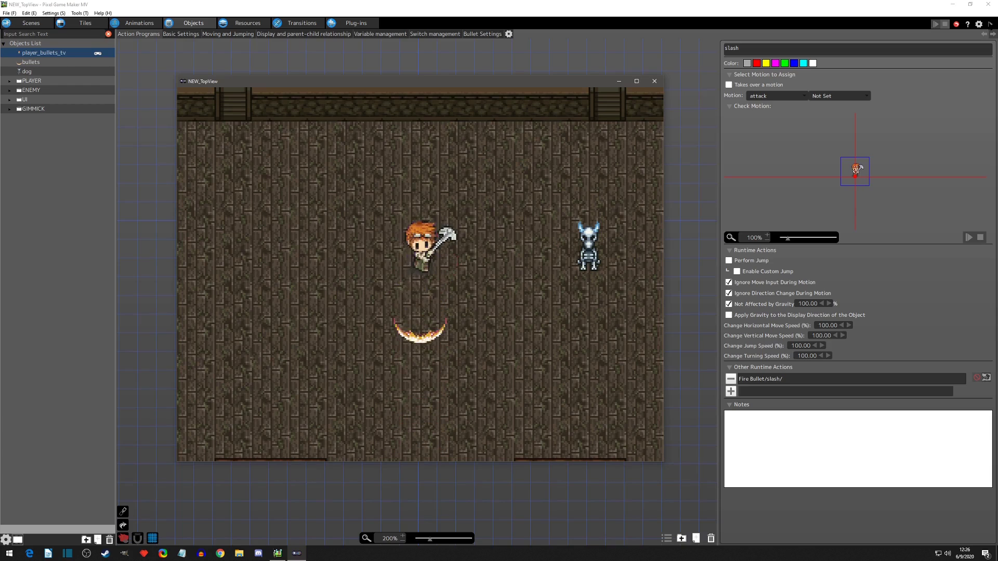
pyautogui.press('z')
pyautogui.press('z')
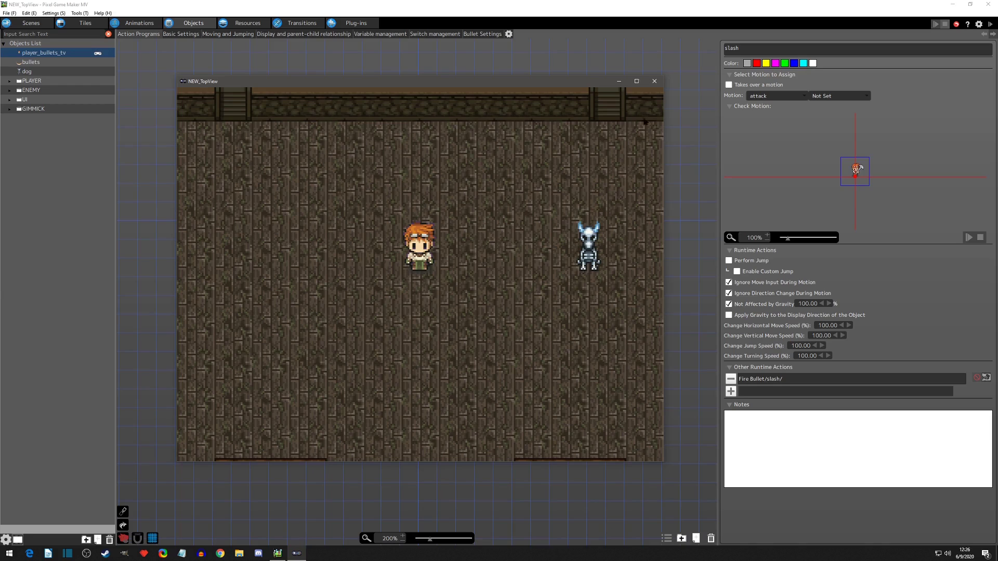
pyautogui.click(654, 81)
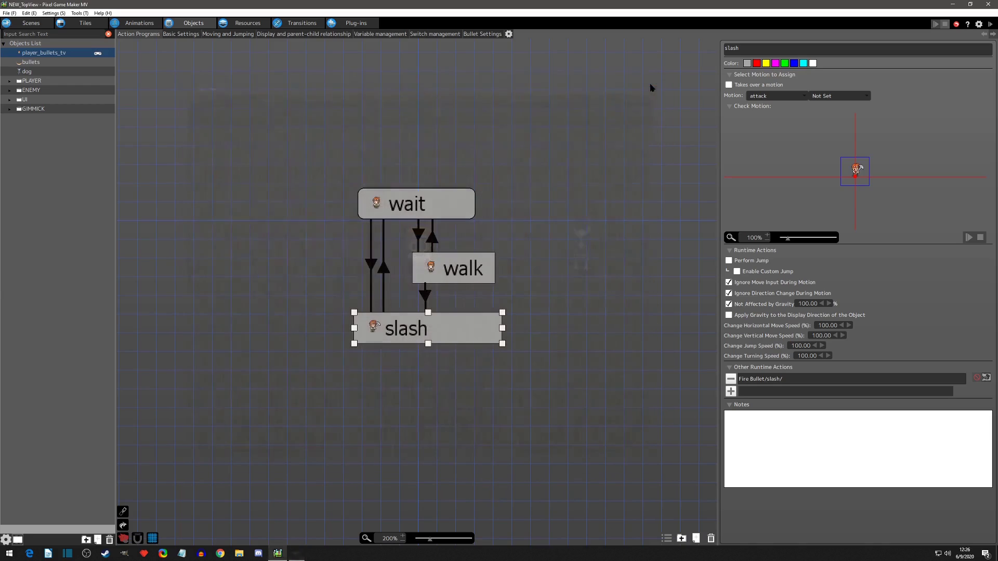
# Set the slash bullet's number of bullets in one shot to 3 and test-play an attack
pyautogui.click(482, 34)
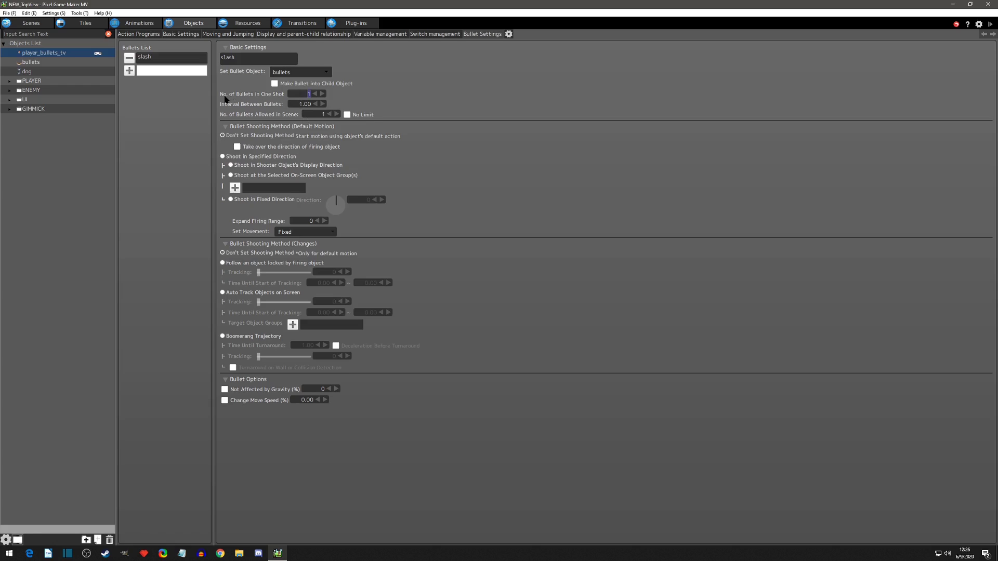
pyautogui.write('3')
pyautogui.click(989, 24)
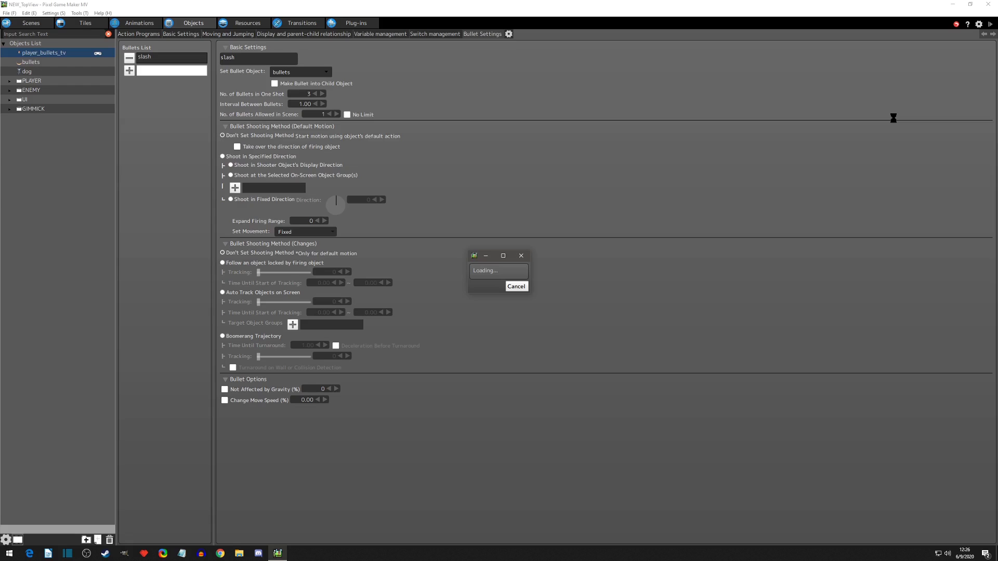
pyautogui.press('z')
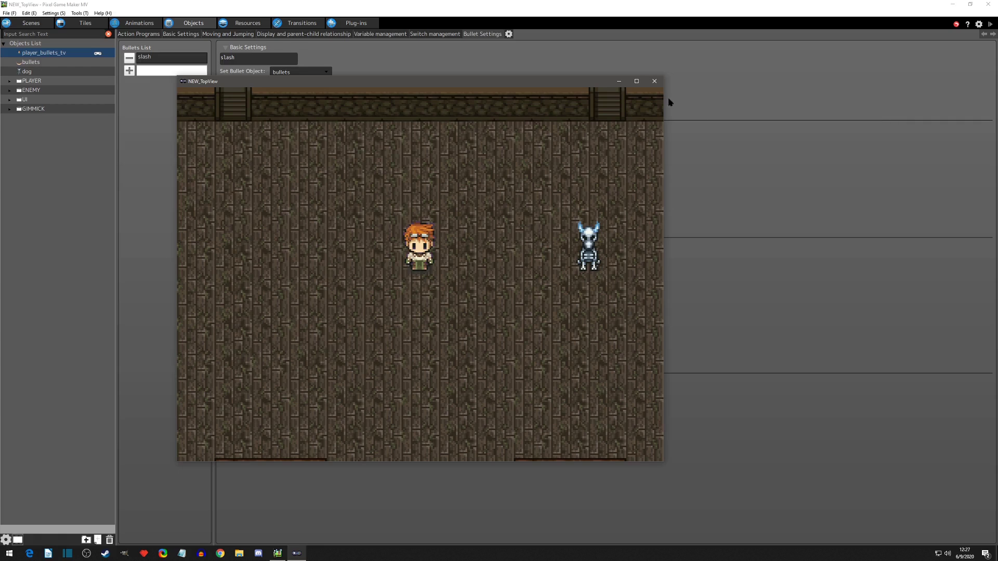
pyautogui.click(655, 82)
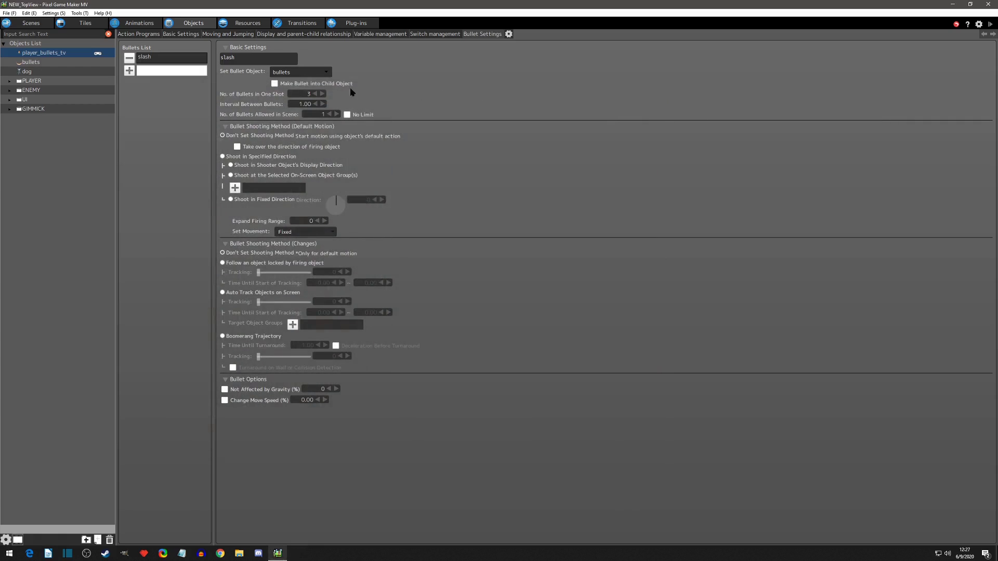
# Turn on No Limit for the slash bullets allowed in the scene and test-play an attack
pyautogui.click(297, 105)
pyautogui.click(309, 115)
pyautogui.click(347, 114)
pyautogui.click(990, 24)
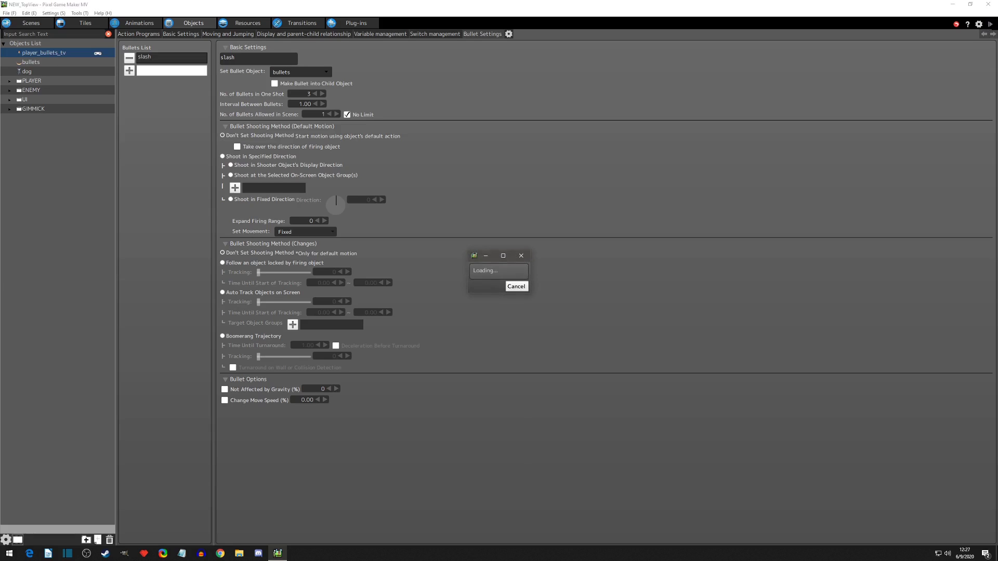
pyautogui.press('z')
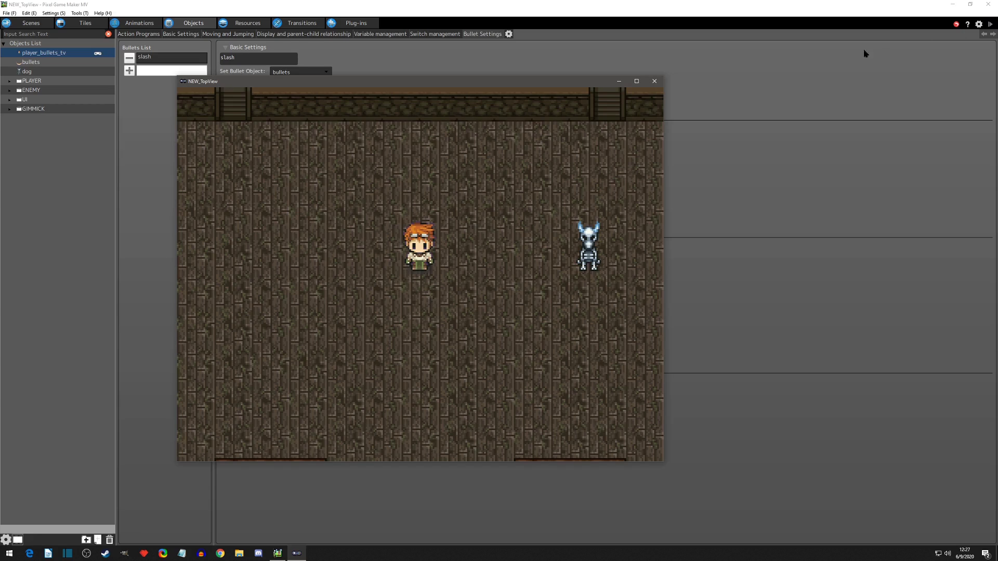
pyautogui.click(654, 82)
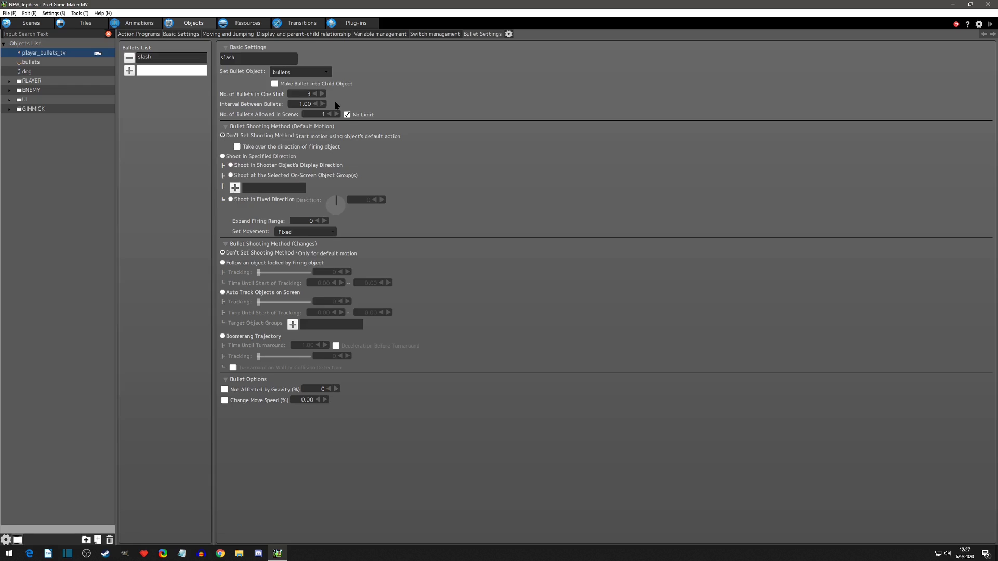
# Inspect the first and last frames of the player's attack motion in direction 2 to check its timing
pyautogui.click(143, 25)
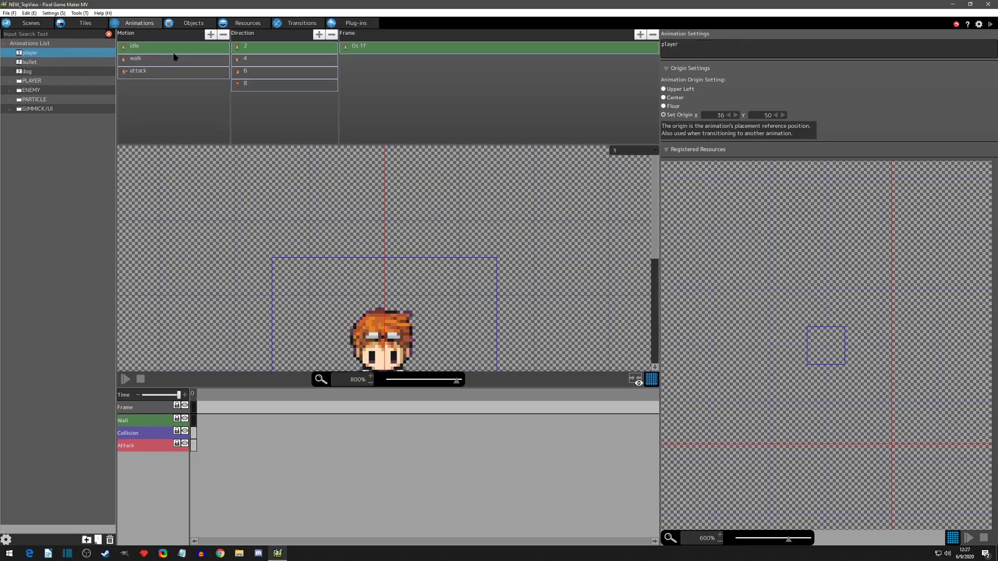
pyautogui.click(151, 71)
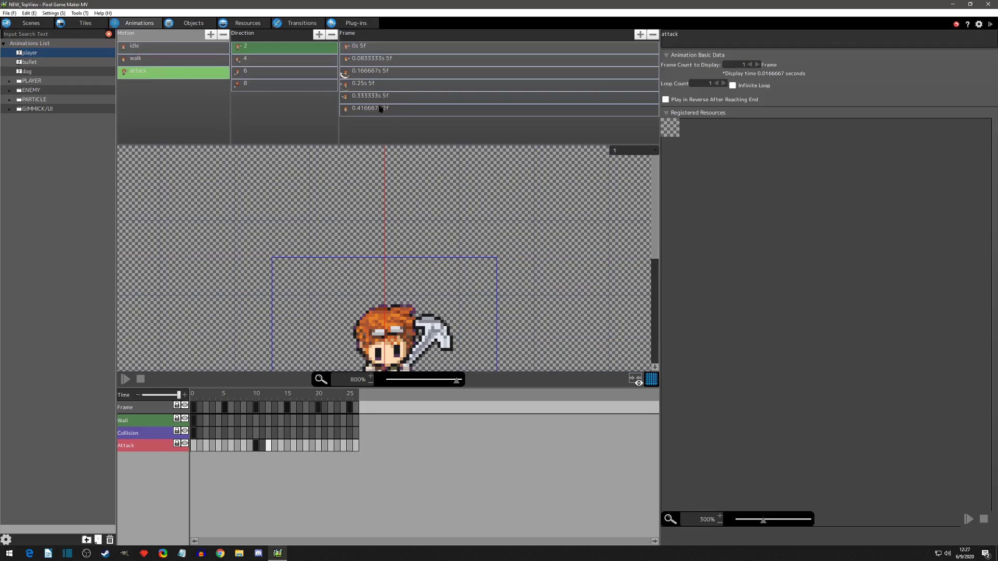
pyautogui.click(357, 49)
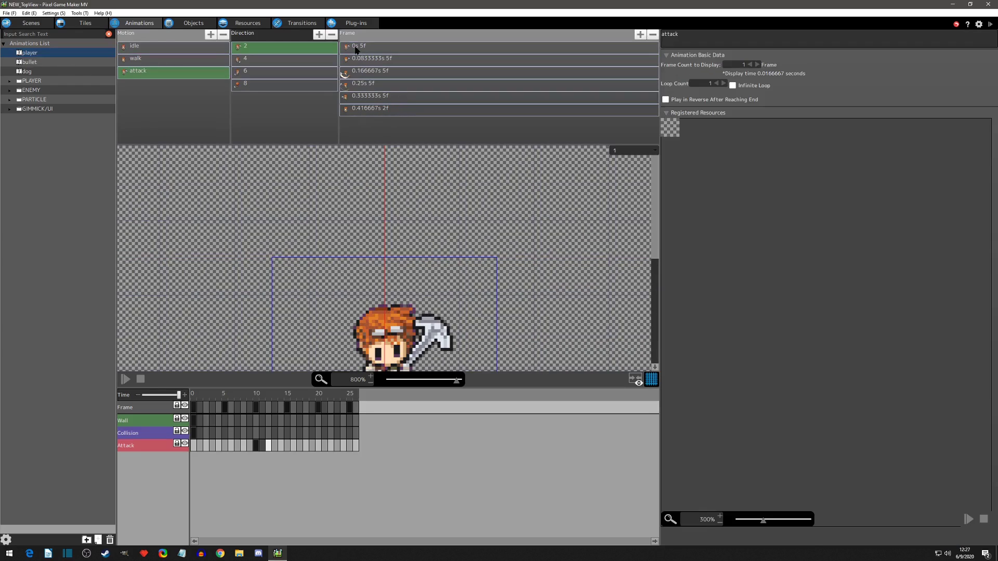
pyautogui.click(358, 111)
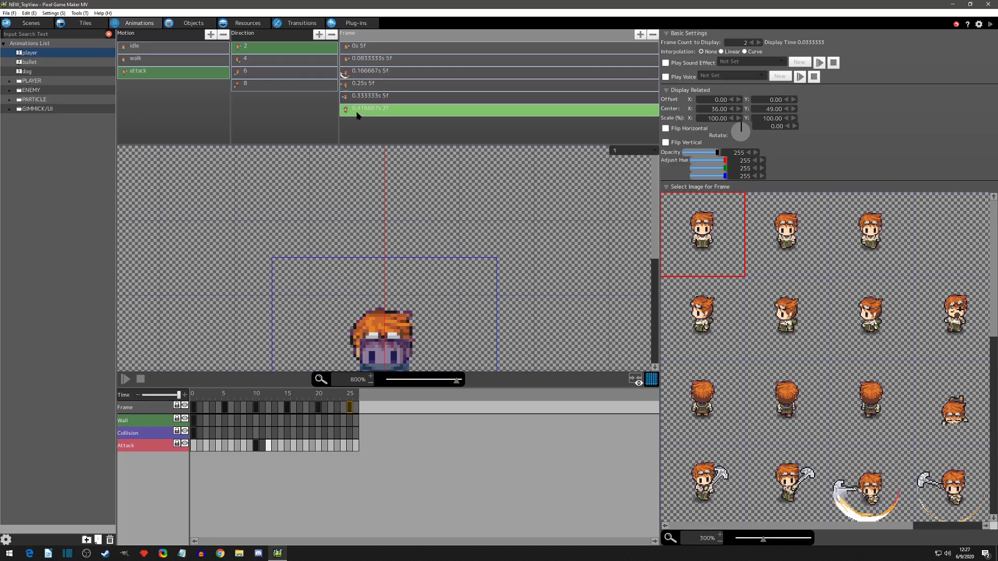
# Open the condition settings of the link from slash back to wait in the player's action program
pyautogui.click(189, 23)
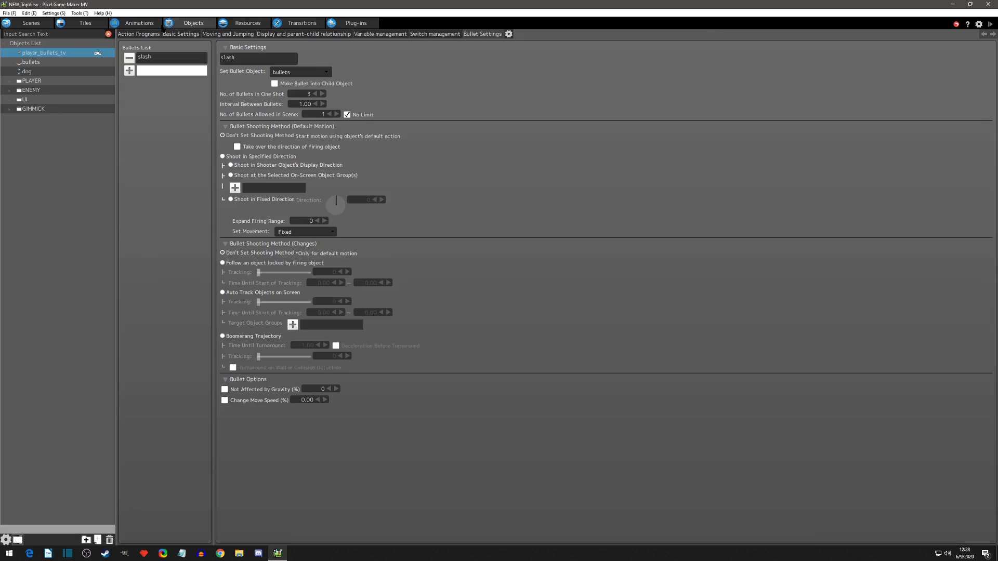
pyautogui.click(131, 35)
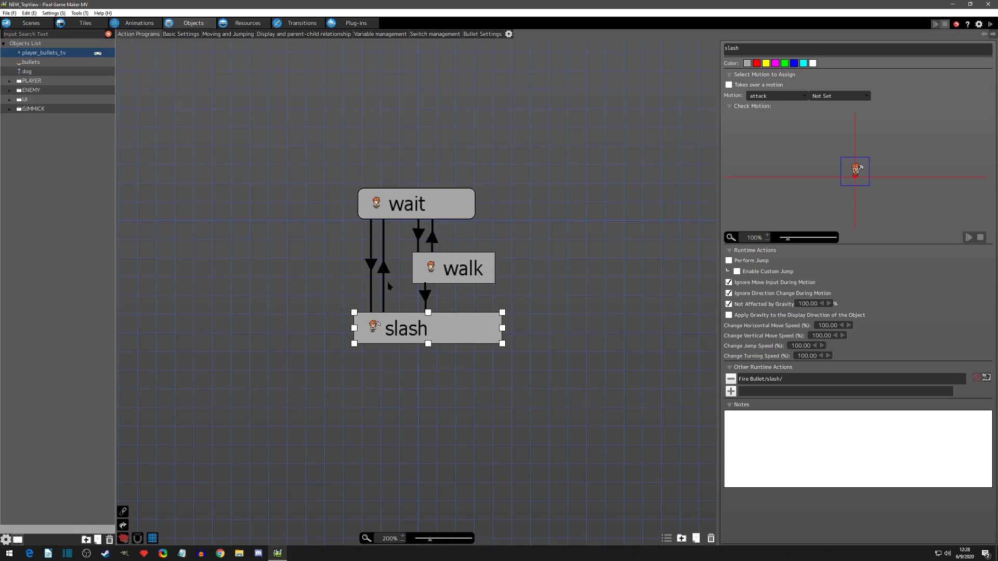
pyautogui.click(383, 267)
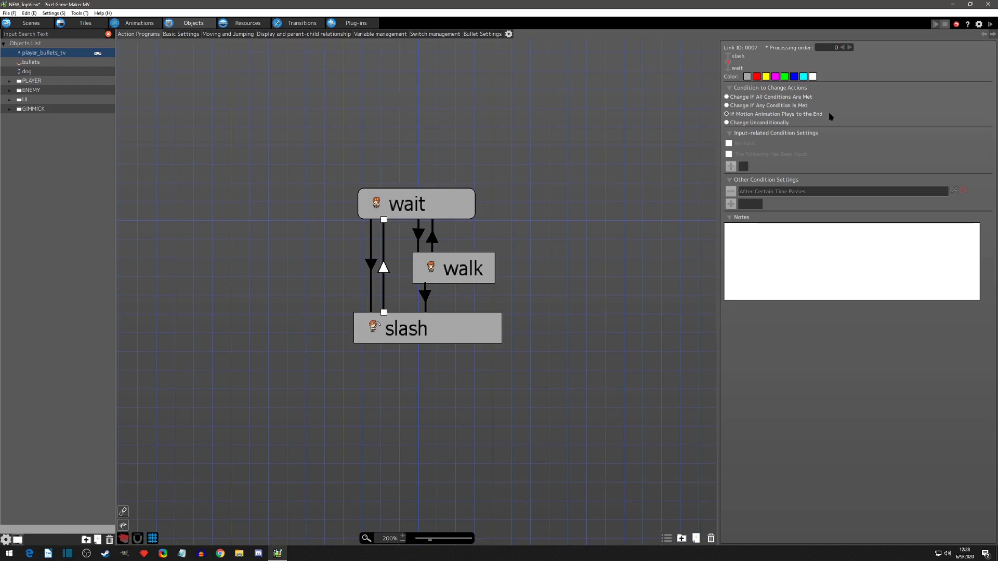
# Try changing the slash-to-wait link if any condition is met, with After Certain Time Passes at 3.00 seconds, test-play it, and restore the animation-end condition
pyautogui.click(727, 105)
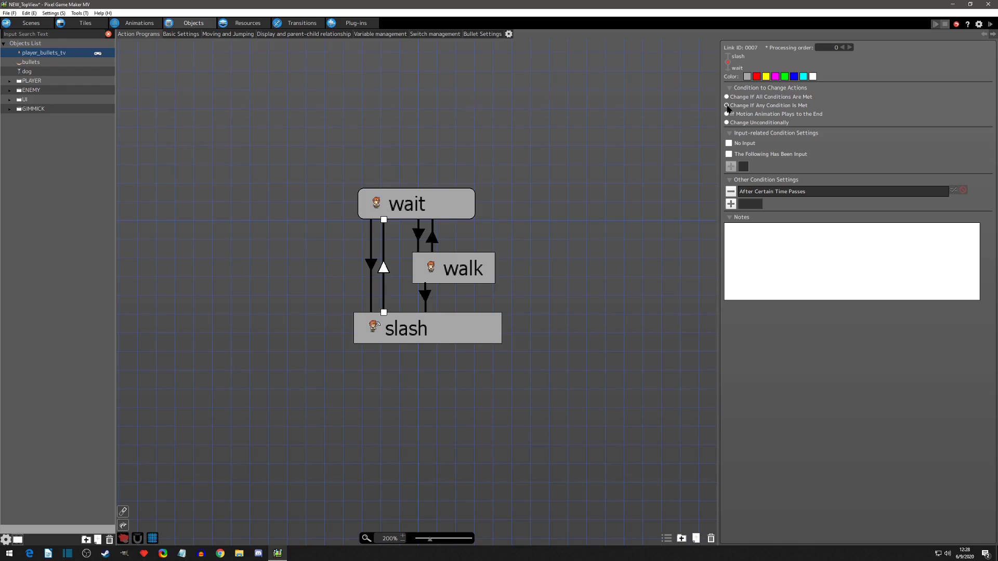
pyautogui.doubleClick(765, 197)
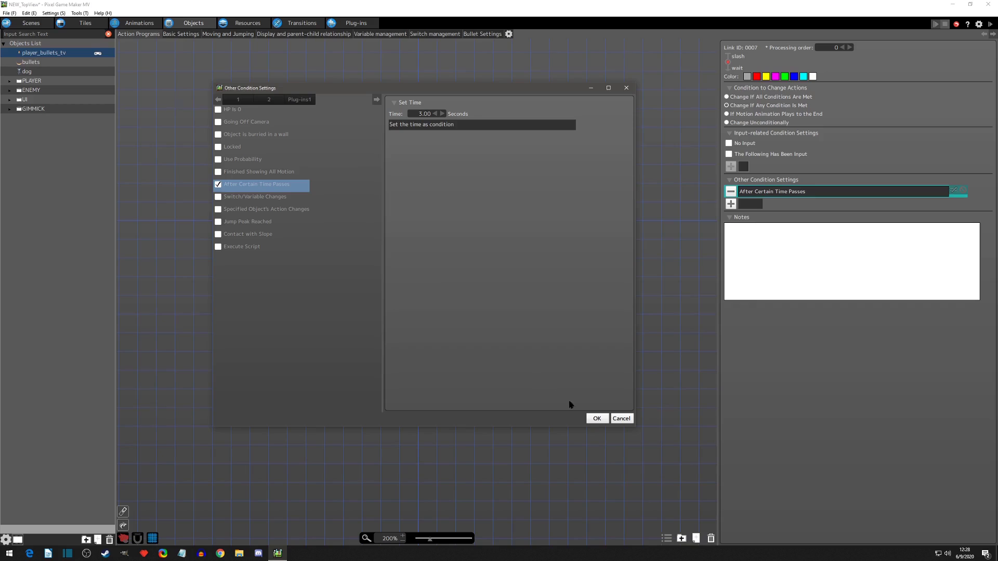
pyautogui.click(597, 418)
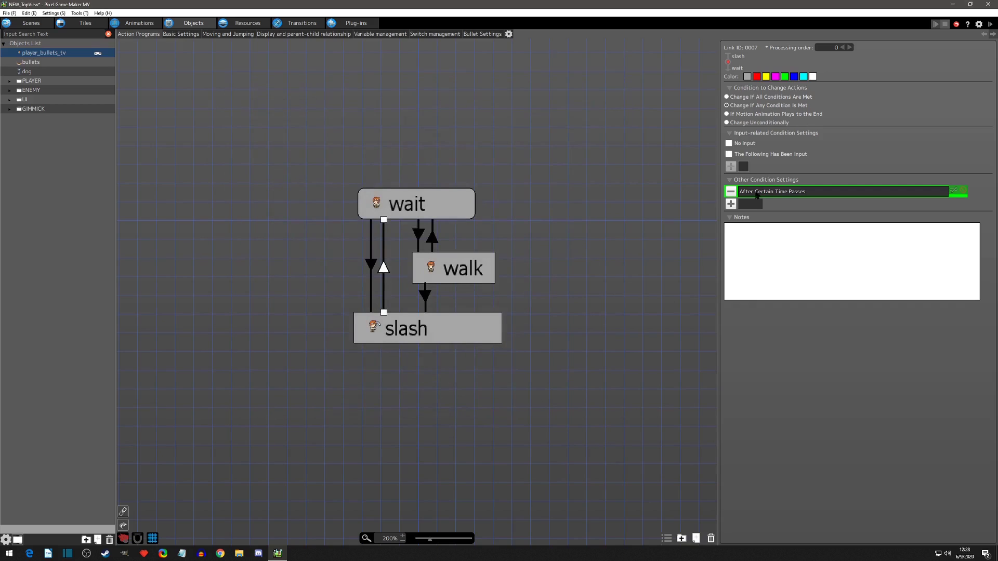
pyautogui.click(953, 190)
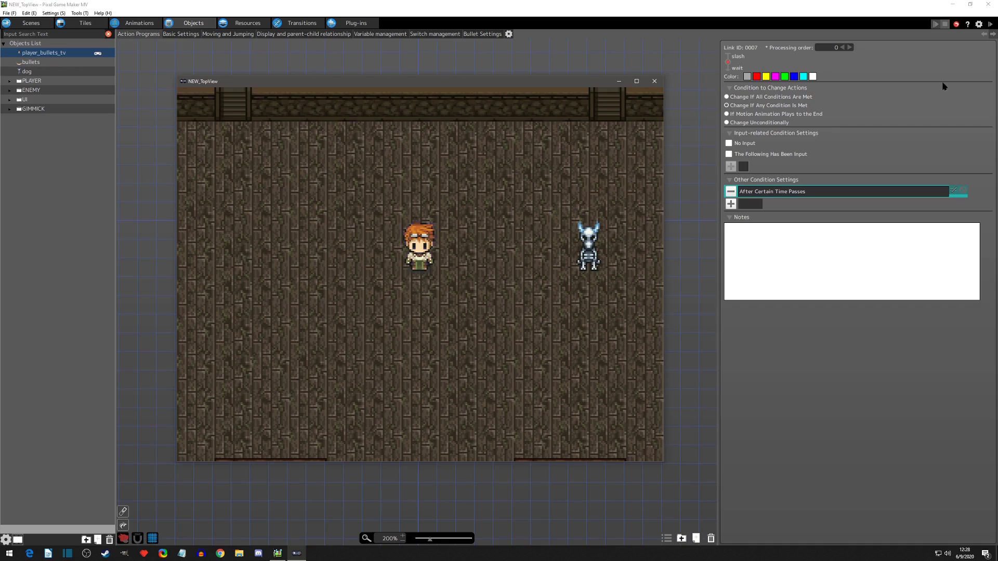
pyautogui.click(655, 82)
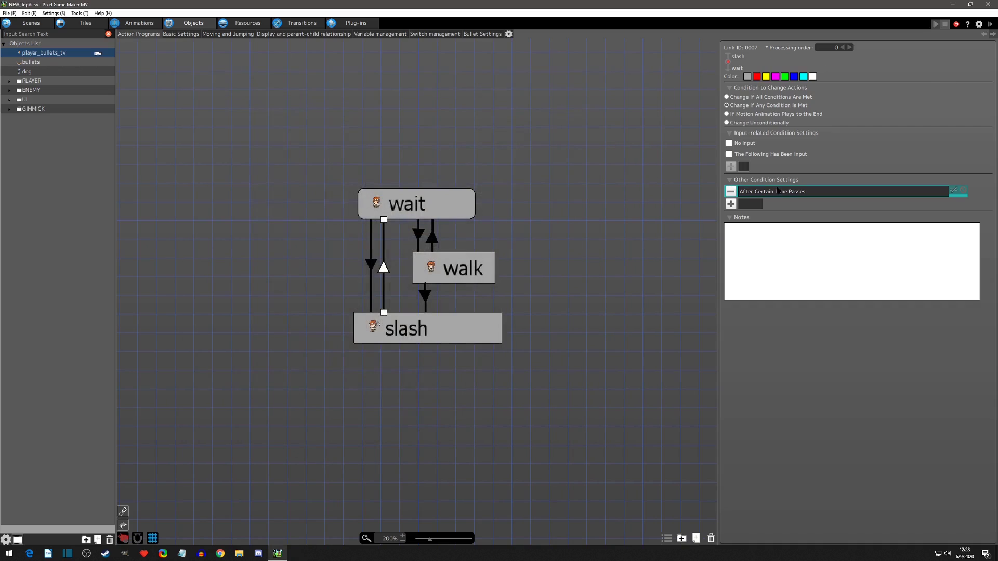
pyautogui.click(735, 115)
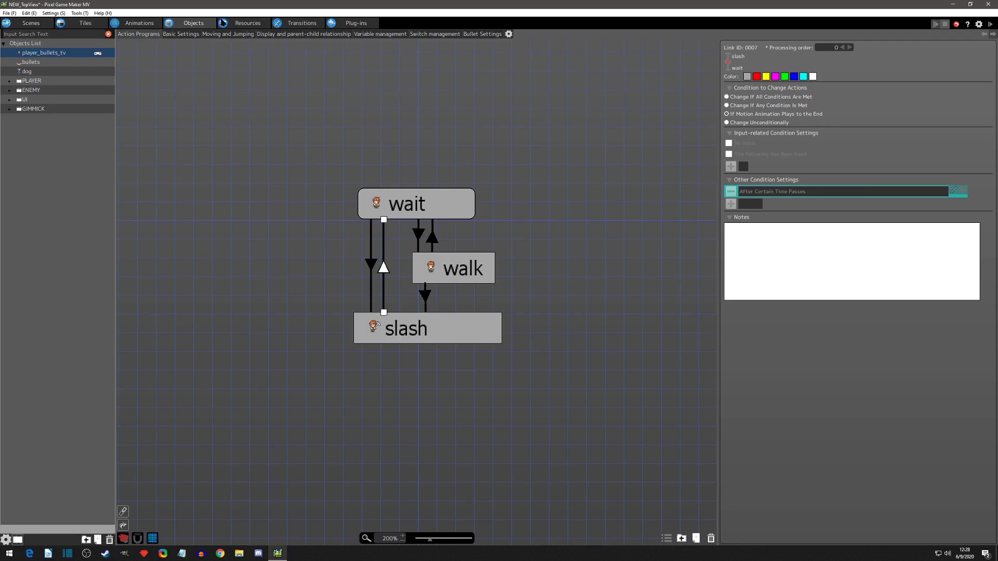
# Set the slash bullet's interval between bullets to 0.10
pyautogui.click(481, 34)
pyautogui.moveTo(294, 102); pyautogui.dragTo(320, 104)
pyautogui.write('.1')
pyautogui.press('Return')
pyautogui.click(416, 114)
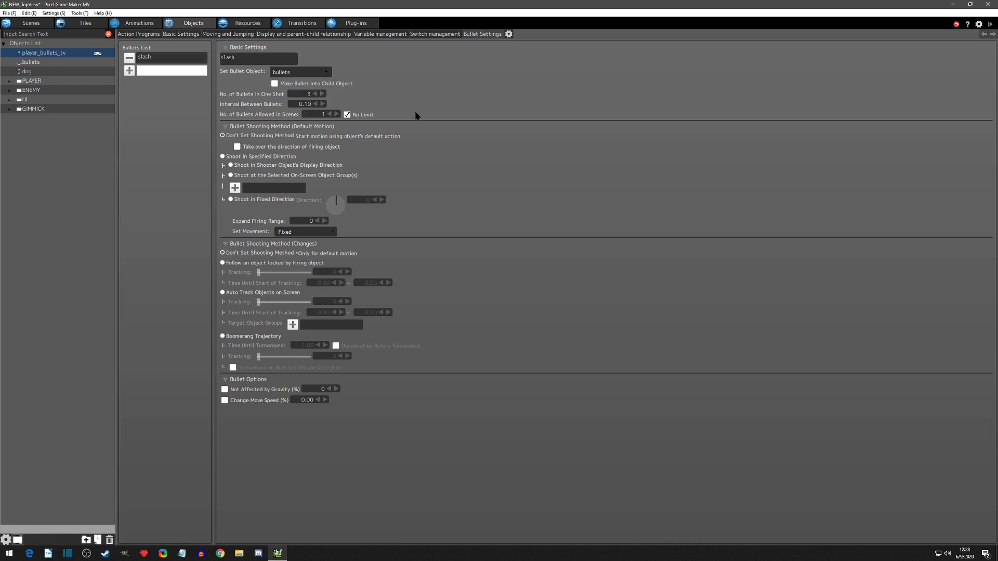
# Test-play repeated slash attacks while walking left and right to check the bullets' spacing and direction
pyautogui.click(990, 24)
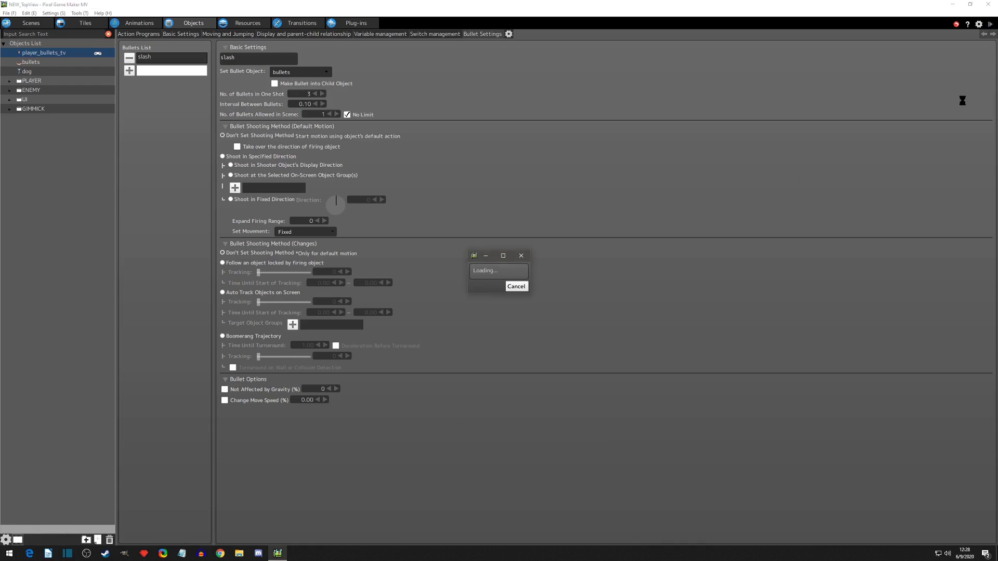
pyautogui.press('z')
pyautogui.press('z')
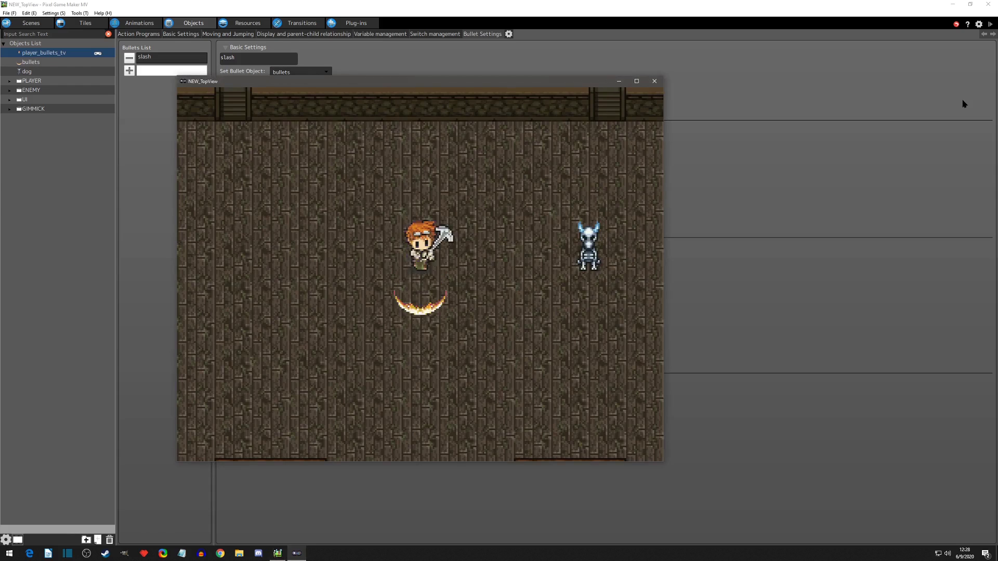
pyautogui.press('z')
pyautogui.press('z')
pyautogui.press('z')
pyautogui.press('Left')
pyautogui.press('Right')
pyautogui.press('Left')
pyautogui.press('Left')
pyautogui.press('z')
pyautogui.press('z')
pyautogui.press('Left')
pyautogui.press('Left')
pyautogui.press('z')
pyautogui.press('z')
pyautogui.press('z')
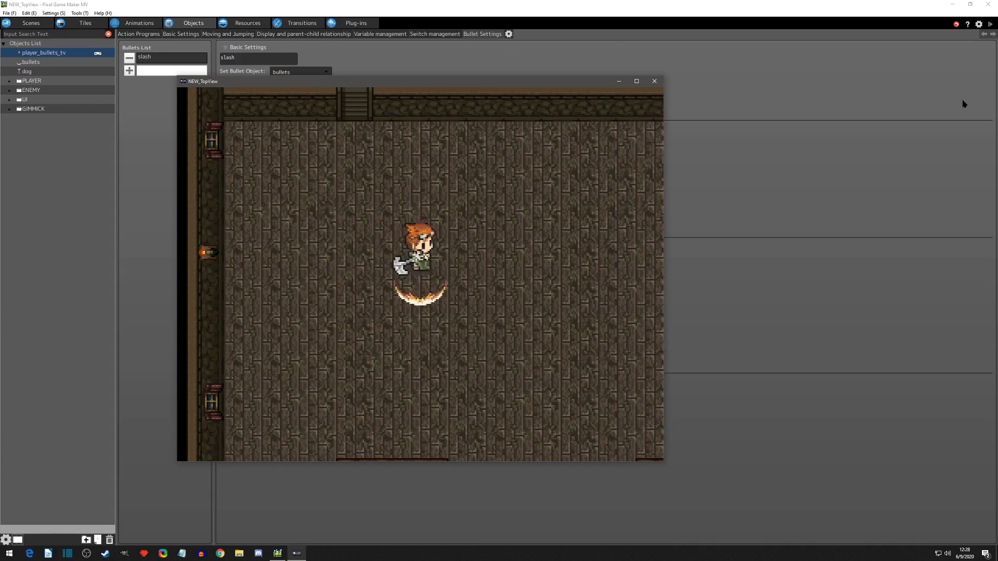
pyautogui.press('Right')
pyautogui.press('z')
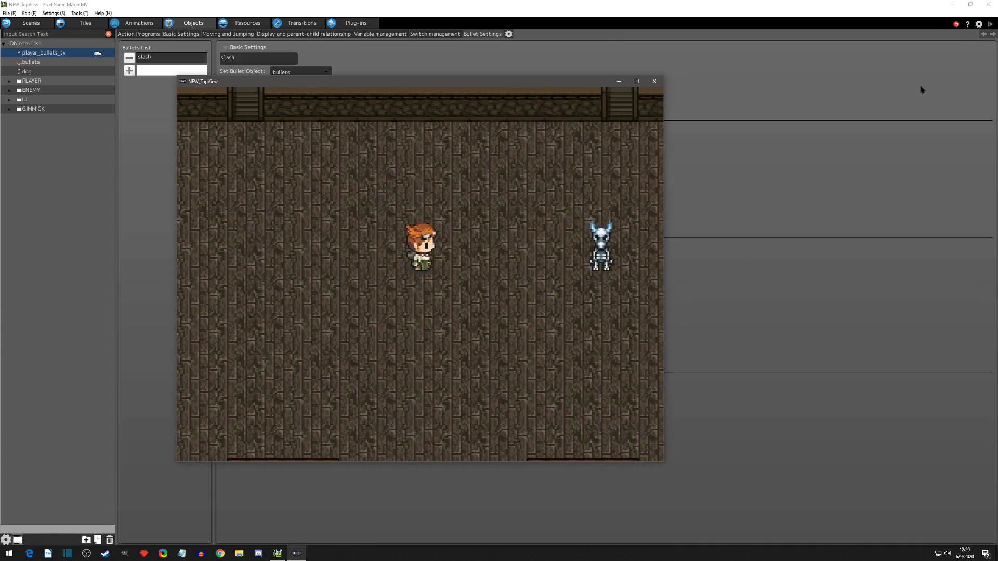
pyautogui.click(661, 82)
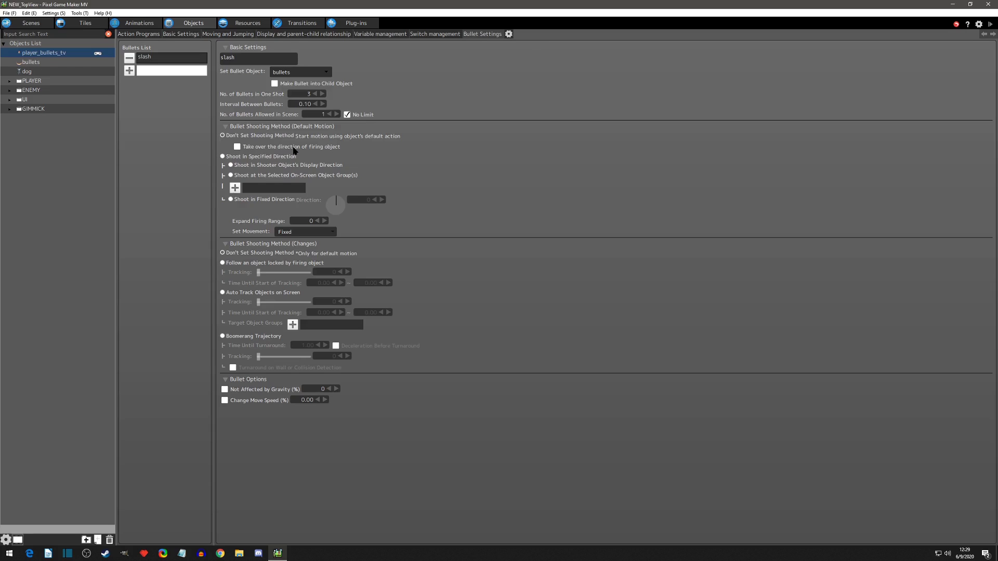
# Make the slash bullet take over the direction of the firing object and test-play attacks facing several directions
pyautogui.click(237, 148)
pyautogui.click(990, 24)
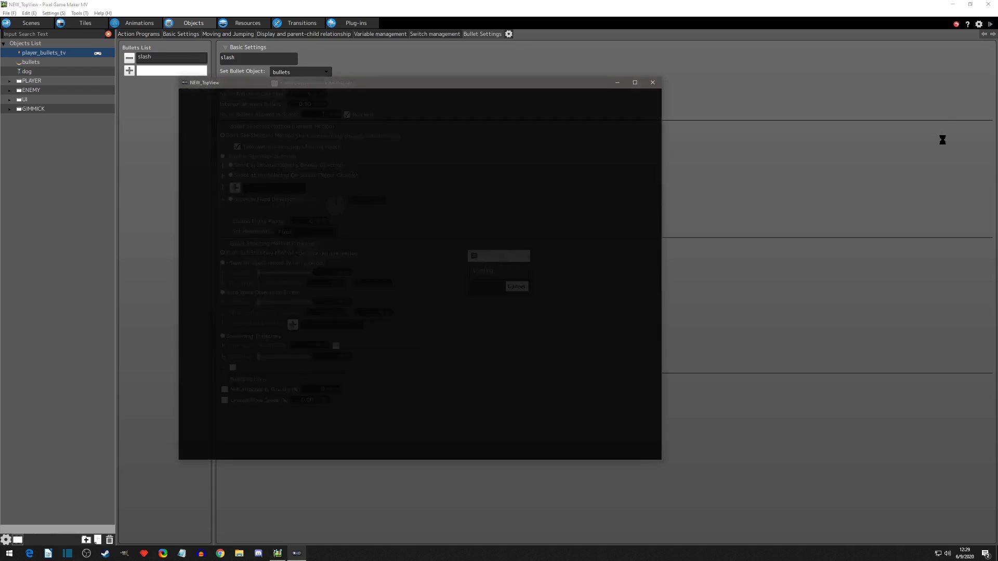
pyautogui.press('Left')
pyautogui.press('z')
pyautogui.press('Down')
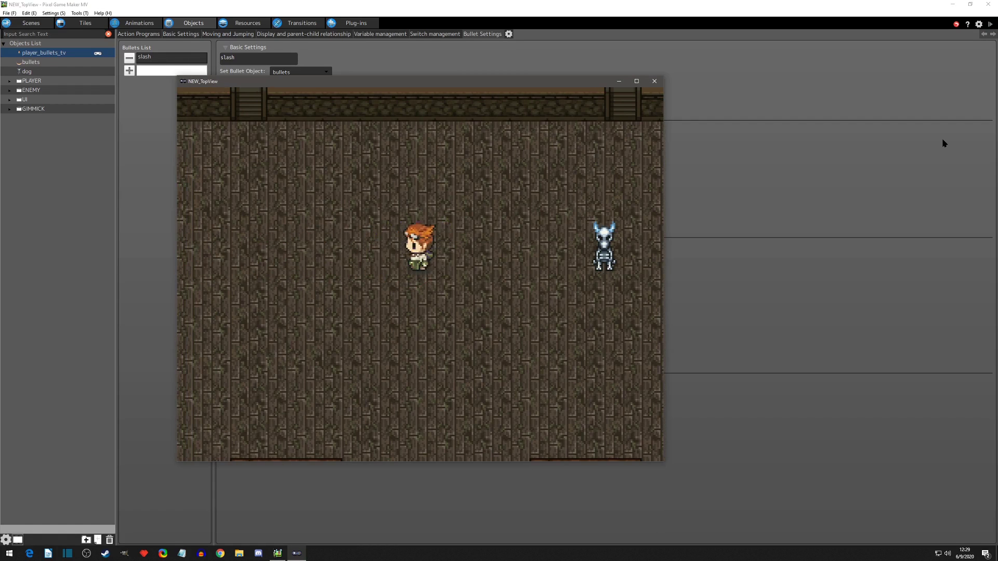
pyautogui.press('z')
pyautogui.press('Up')
pyautogui.press('z')
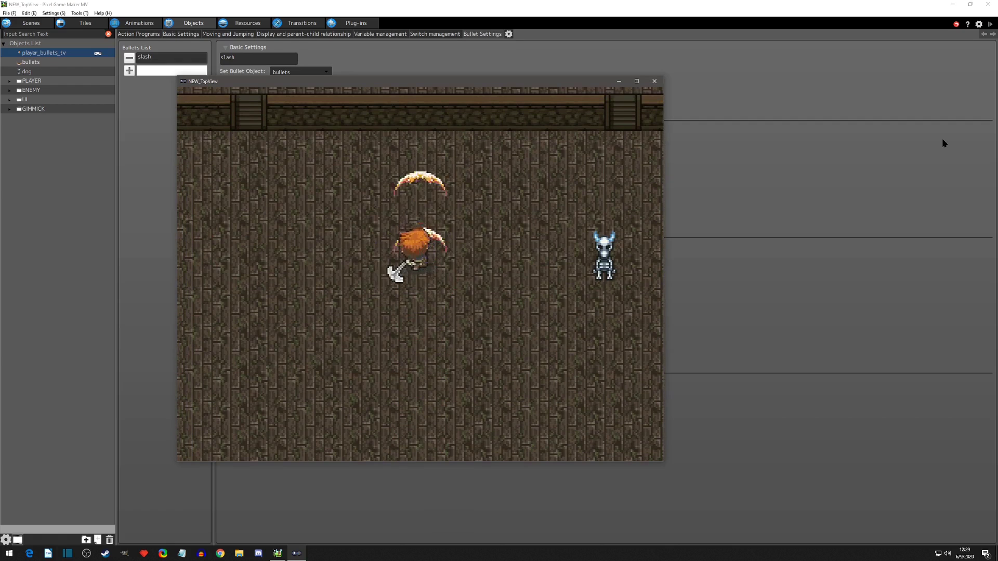
pyautogui.press('Down')
pyautogui.press('z')
pyautogui.press('Left')
pyautogui.press('z')
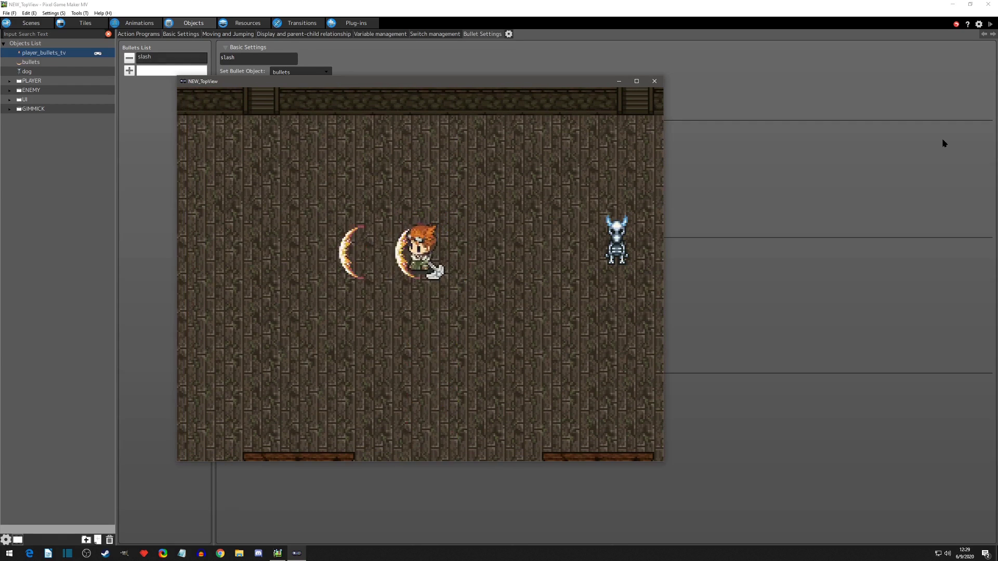
pyautogui.press('Down')
pyautogui.press('z')
pyautogui.press('Down')
pyautogui.press('Right')
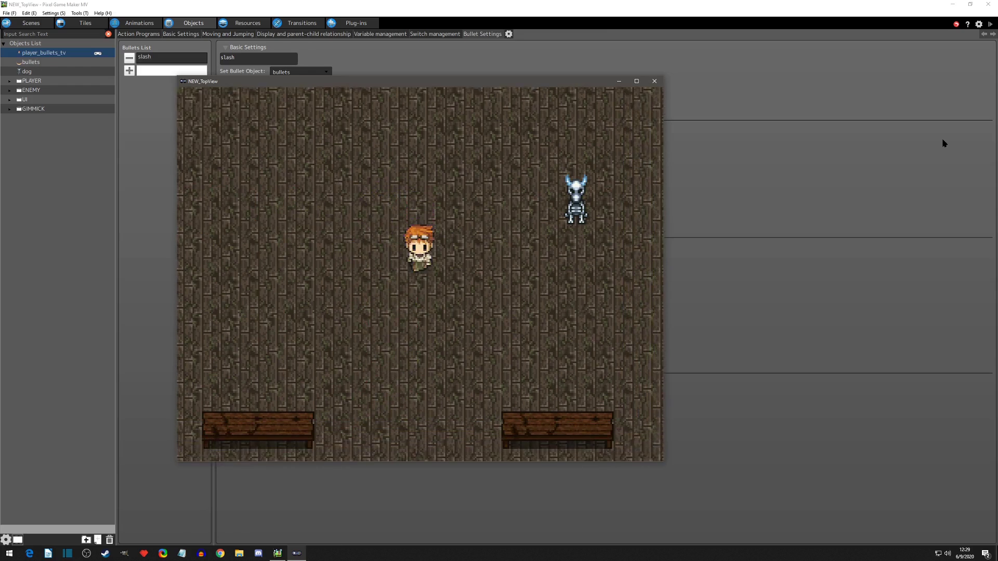
pyautogui.press('z')
pyautogui.press('Left')
pyautogui.press('Up')
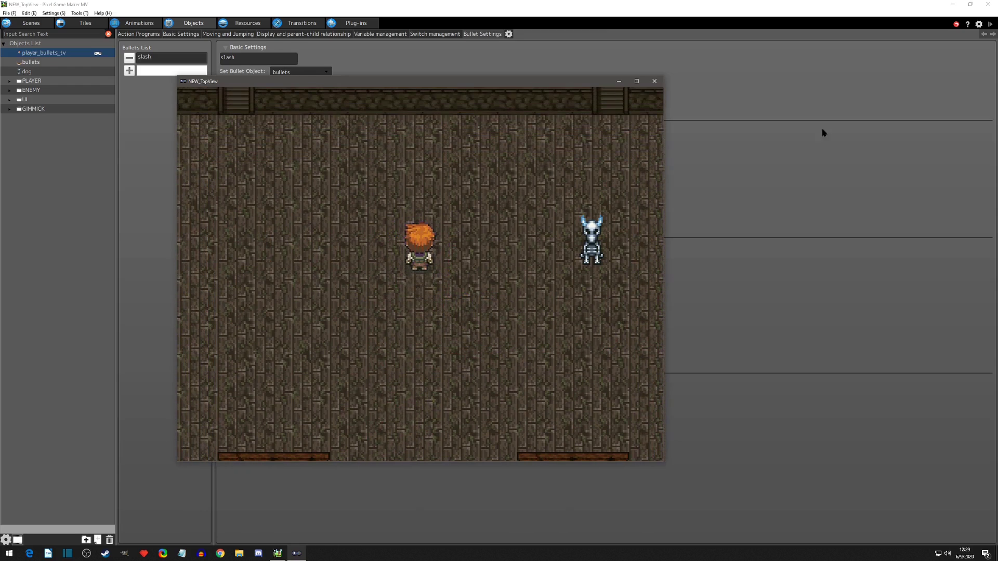
pyautogui.click(655, 81)
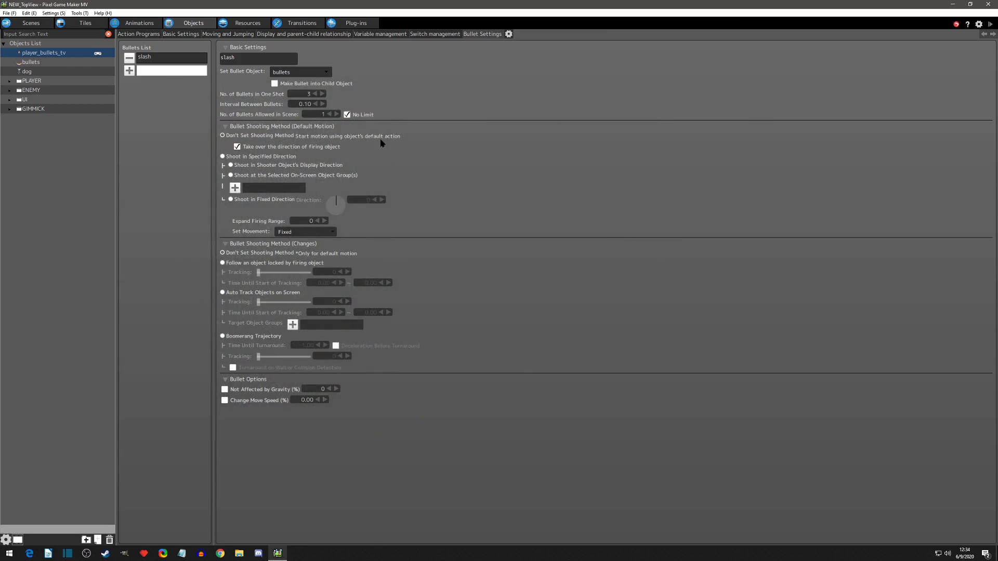
# Switch the slash bullet to Shoot in Specified Direction, using the shooter object's display direction, and test-play attacks in different directions
pyautogui.click(222, 157)
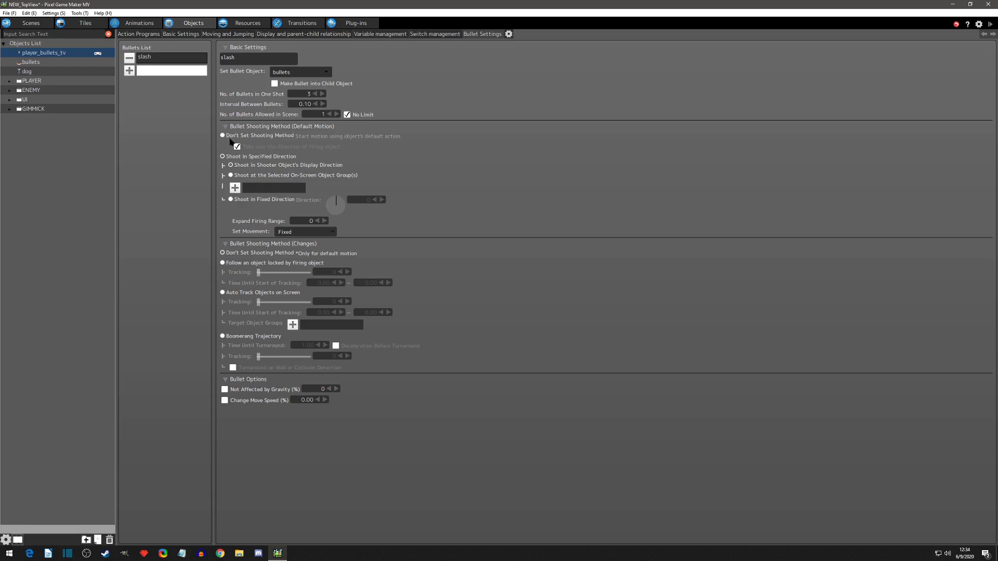
pyautogui.click(989, 24)
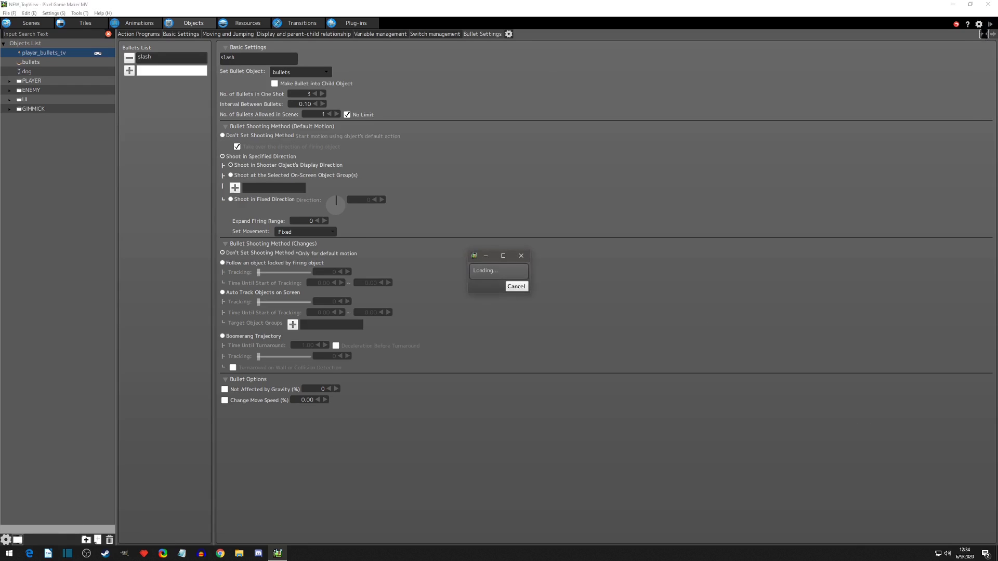
pyautogui.press('z')
pyautogui.press('Left')
pyautogui.press('z')
pyautogui.press('Up')
pyautogui.press('z')
pyautogui.press('Down')
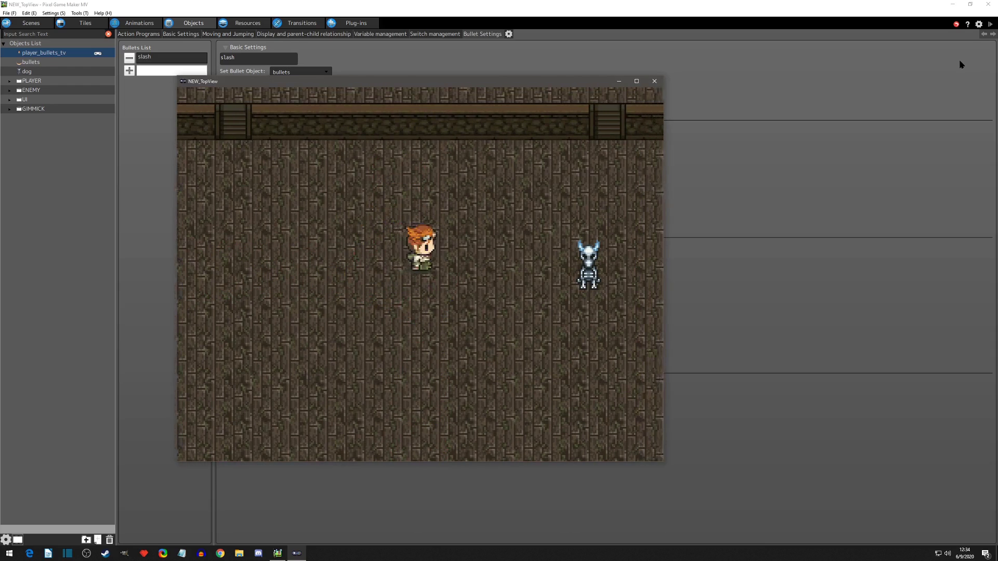
pyautogui.press('z')
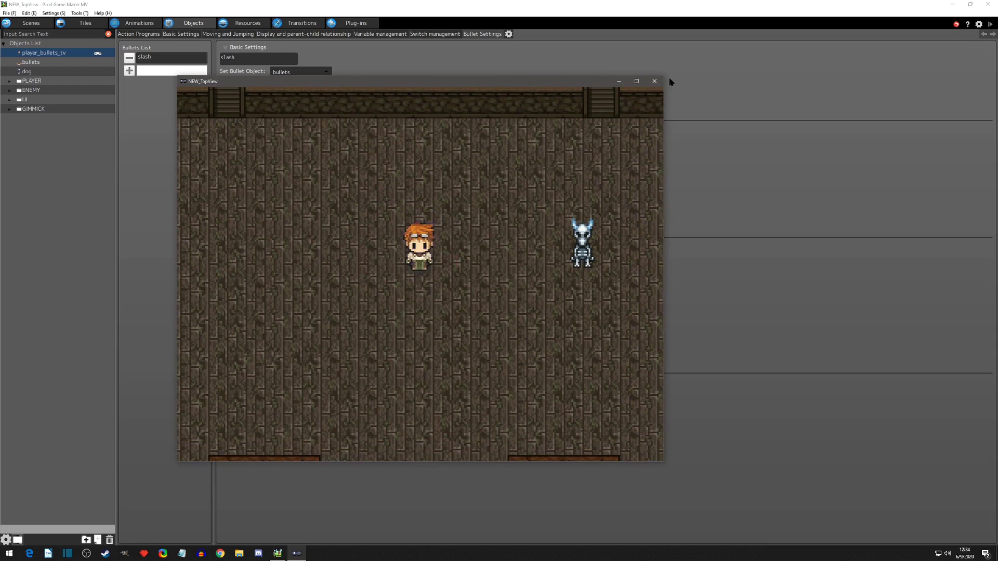
pyautogui.click(654, 81)
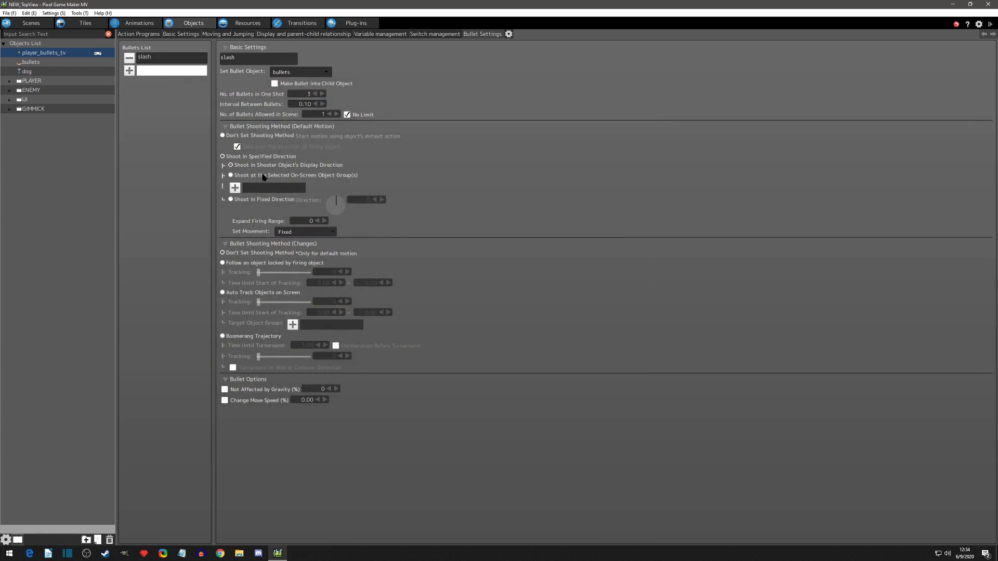
# Make the slash bullet shoot at the selected on-screen object groups, with Enemy Group as the target
pyautogui.click(231, 176)
pyautogui.click(235, 188)
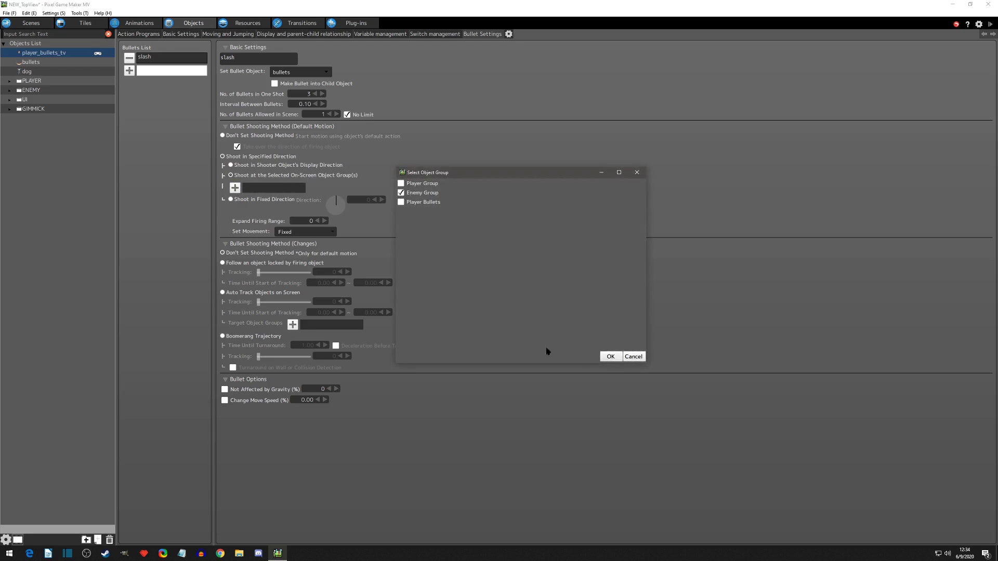
pyautogui.click(610, 356)
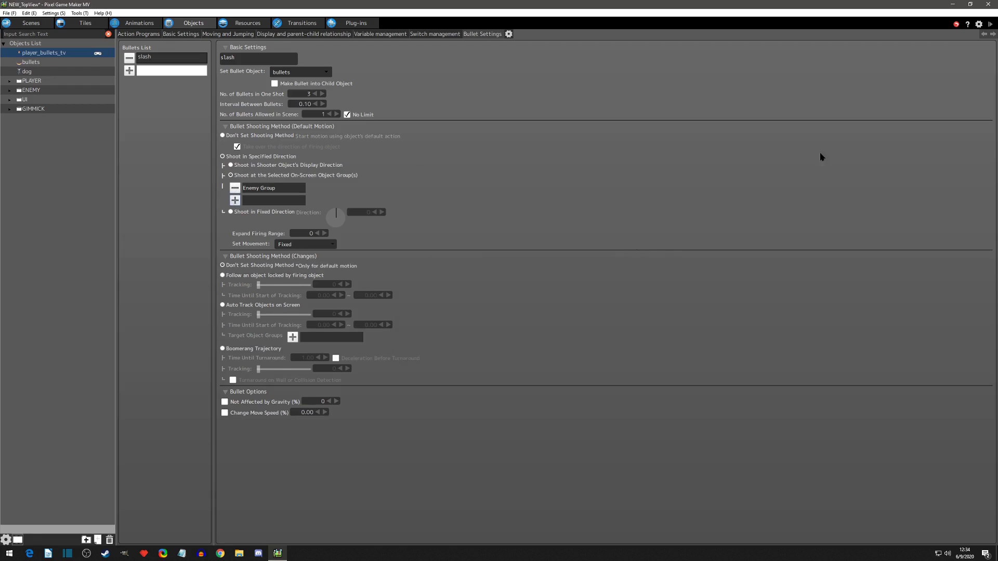
# Test-play slash attacks from different positions around the room to check the bullets' aim at the enemy
pyautogui.click(990, 24)
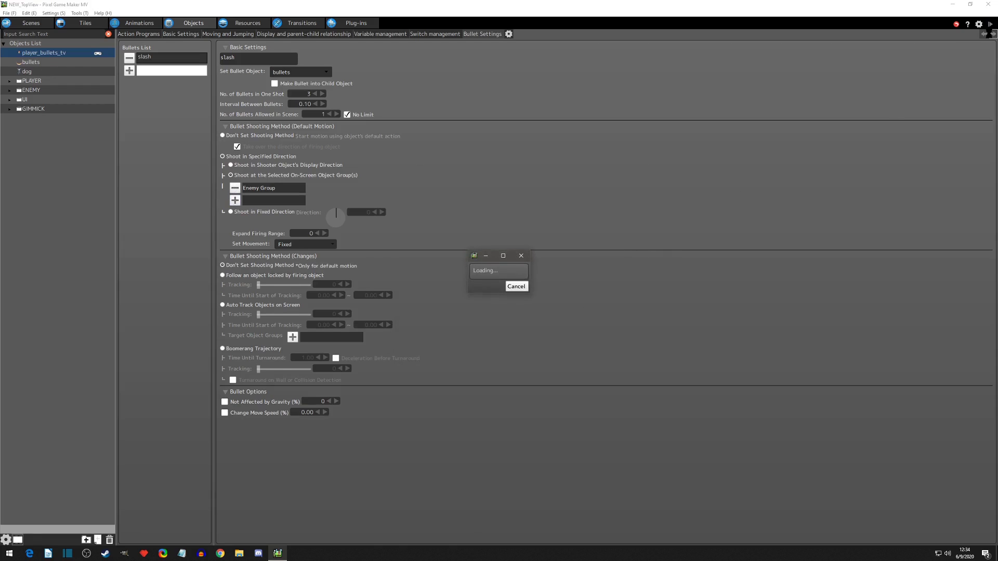
pyautogui.press('Down')
pyautogui.press('Left')
pyautogui.press('z')
pyautogui.press('Down')
pyautogui.press('Right')
pyautogui.press('z')
pyautogui.press('Right')
pyautogui.press('z')
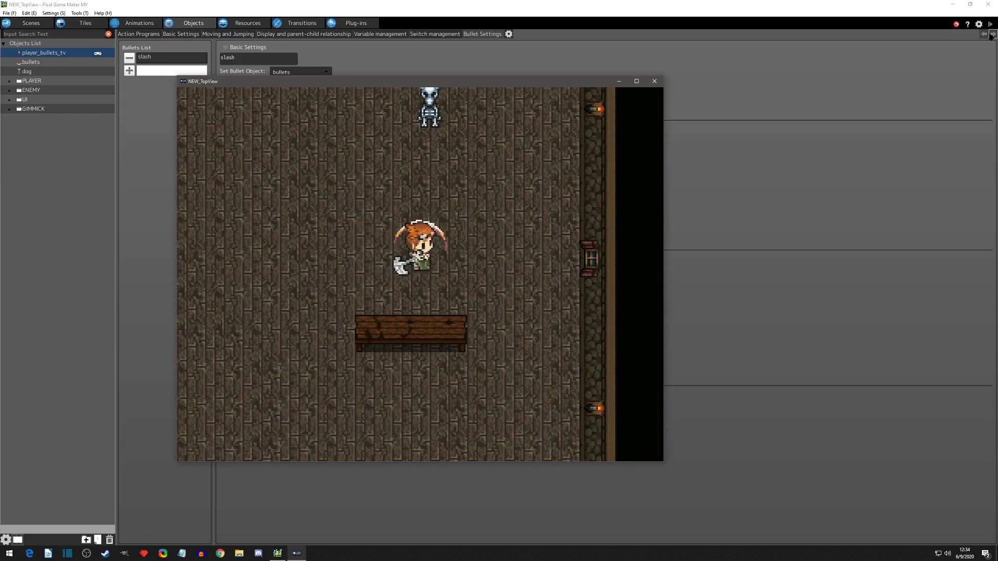
pyautogui.press('Right')
pyautogui.press('Up')
pyautogui.press('z')
pyautogui.press('Up')
pyautogui.press('z')
pyautogui.press('Up')
pyautogui.press('Left')
pyautogui.press('Down')
pyautogui.press('z')
pyautogui.press('Left')
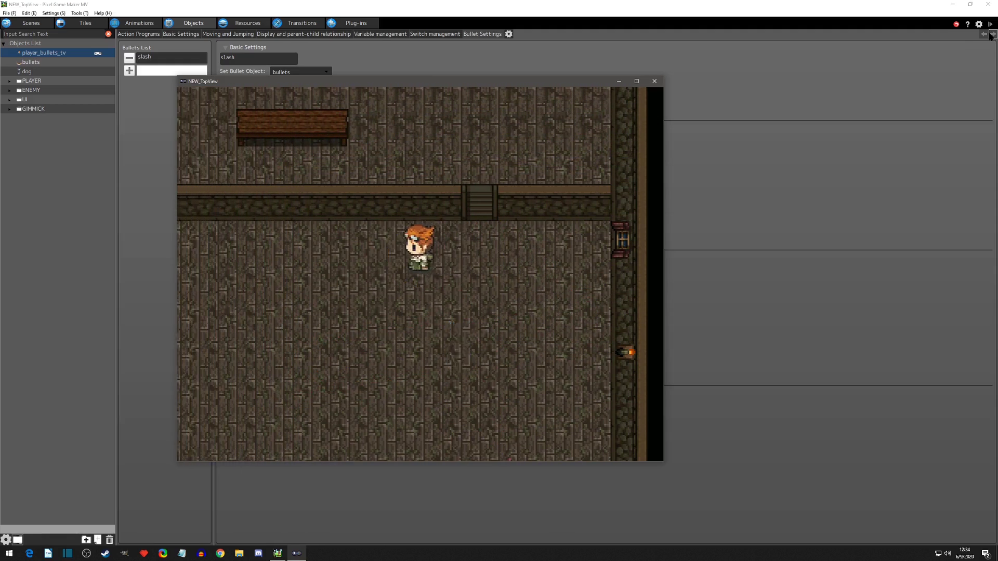
pyautogui.press('Down')
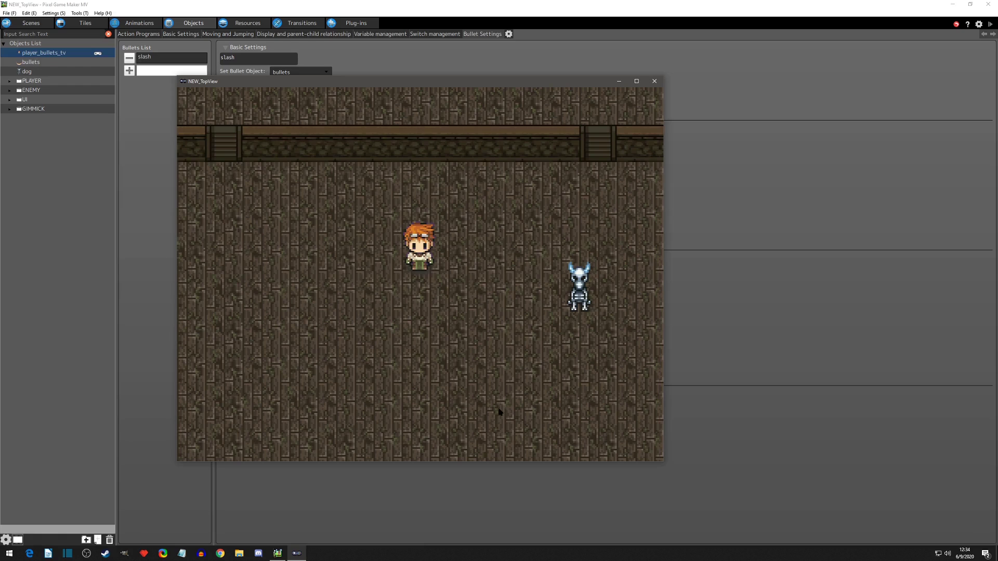
pyautogui.click(653, 82)
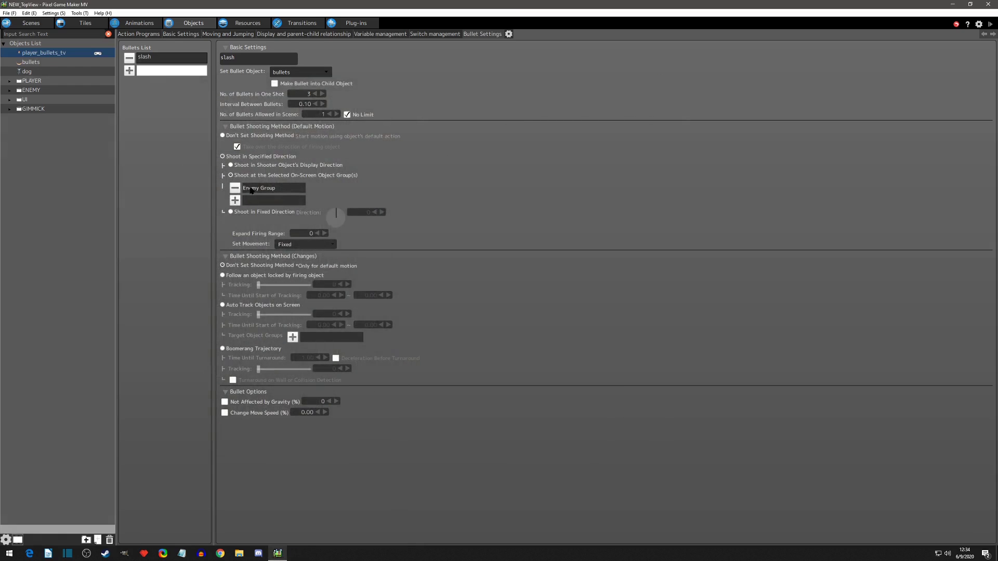
# Switch the slash bullet to Shoot in Fixed Direction with a direction of 315
pyautogui.click(230, 212)
pyautogui.moveTo(338, 218); pyautogui.dragTo(386, 212)
pyautogui.write('31')
pyautogui.press('Return')
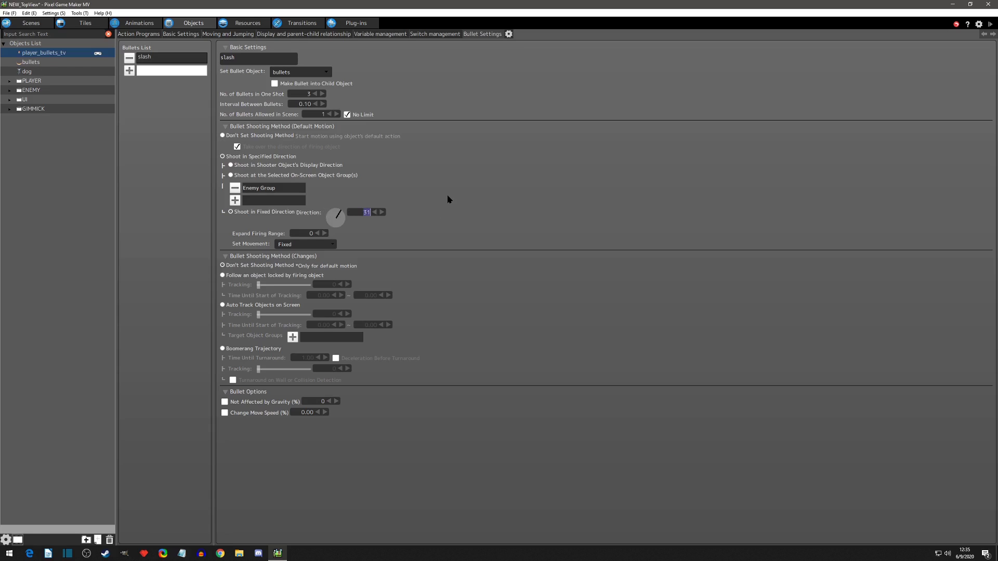
pyautogui.write('5')
pyautogui.press('Return')
# Test-play slash attacks while facing and moving in different directions to check the fixed shooting direction
pyautogui.click(988, 24)
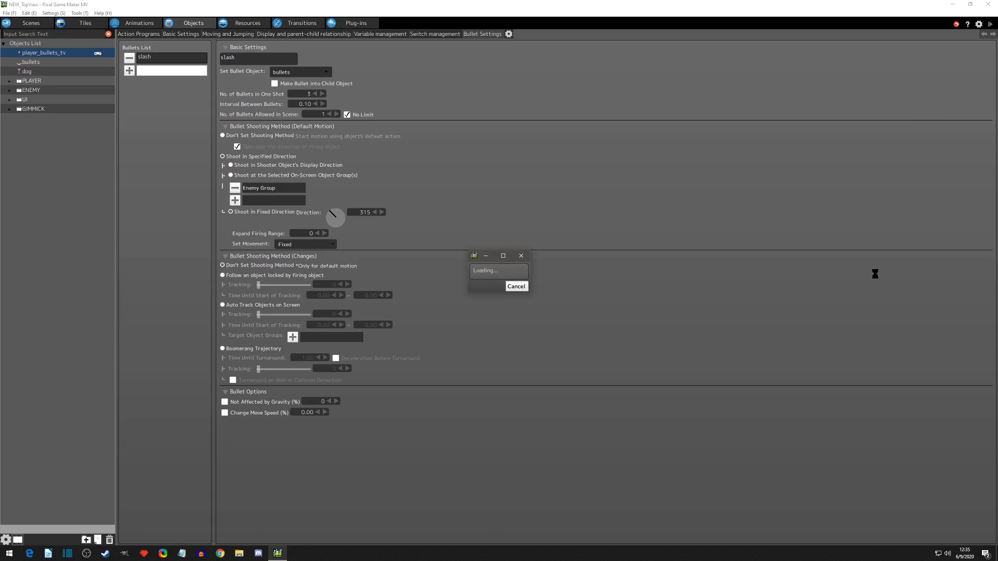
pyautogui.press('z')
pyautogui.press('Down')
pyautogui.press('Right')
pyautogui.press('z')
pyautogui.press('Down')
pyautogui.press('Left')
pyautogui.press('z')
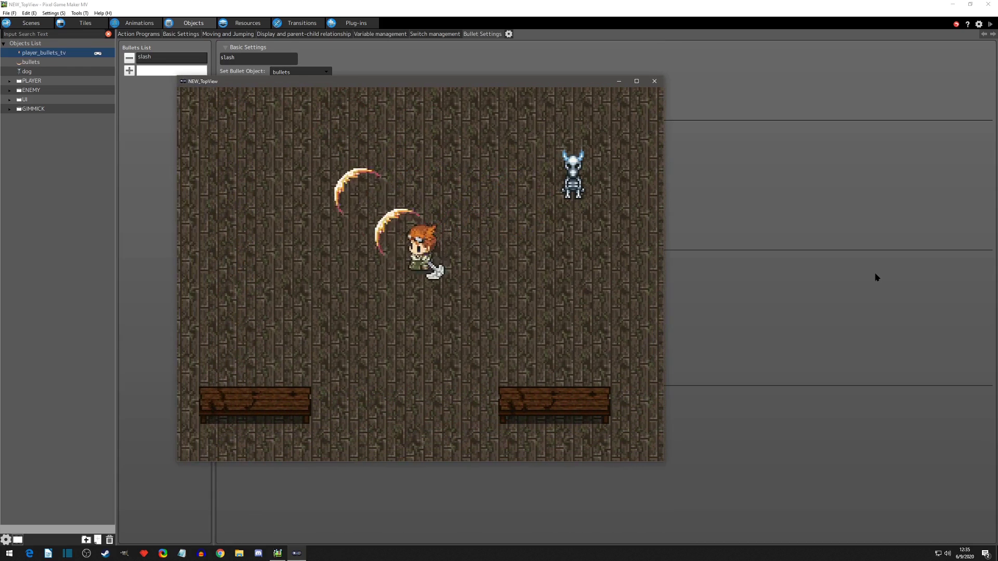
pyautogui.press('Left')
pyautogui.press('Up')
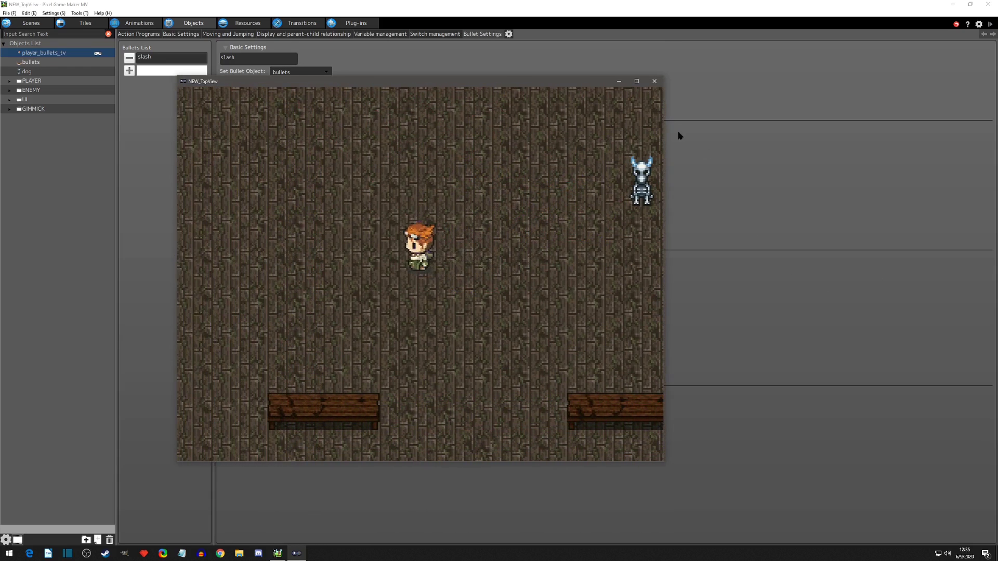
pyautogui.click(654, 82)
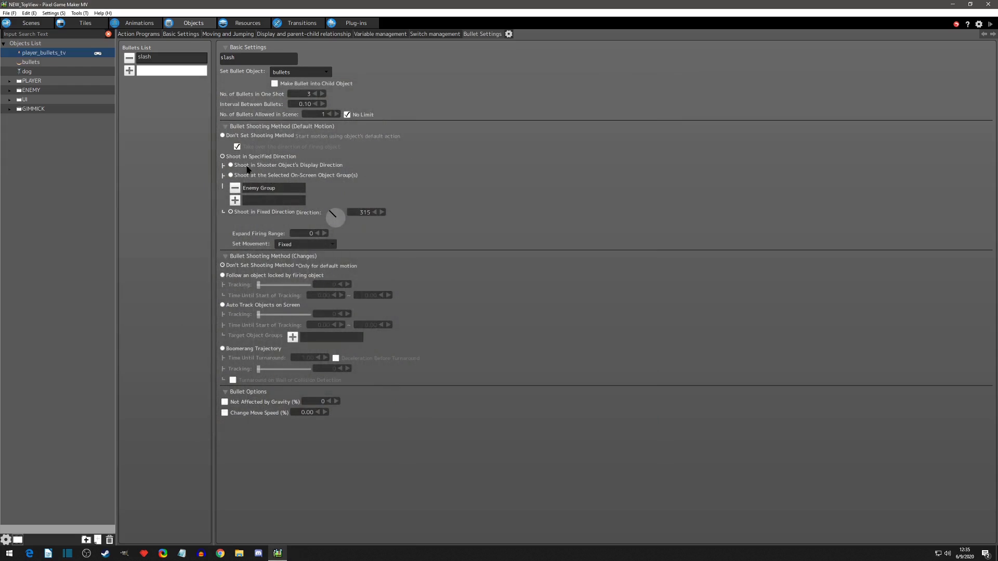
# Make the slash bullet shoot in the shooter object's display direction, with Expand Firing Range 45 and Interval Between Bullets 0
pyautogui.click(232, 165)
pyautogui.click(310, 233)
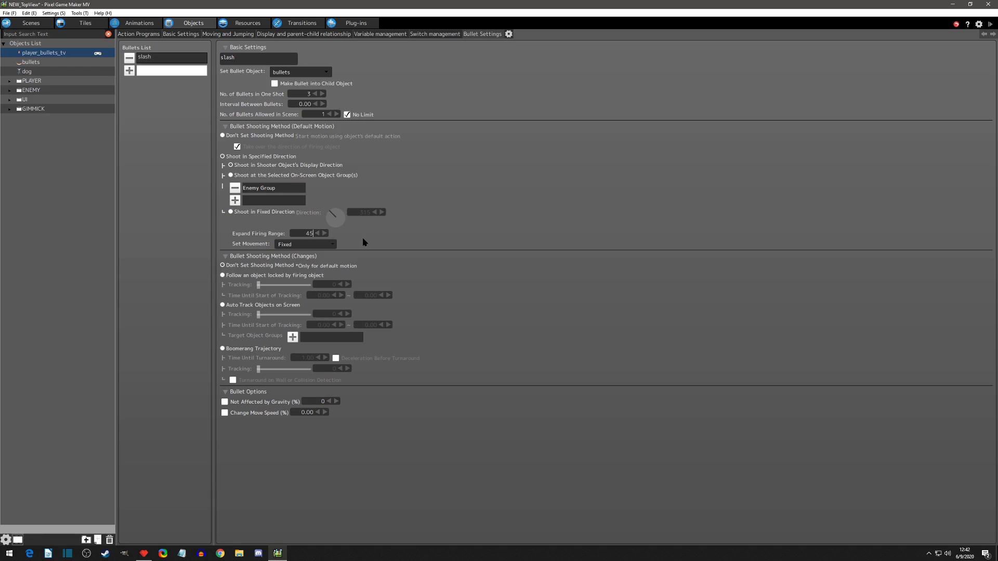
pyautogui.click(356, 237)
# In Pyxel Edit, sketch three lines fanning downward from the circle's centre and join the outer two with an arc
pyautogui.click(144, 554)
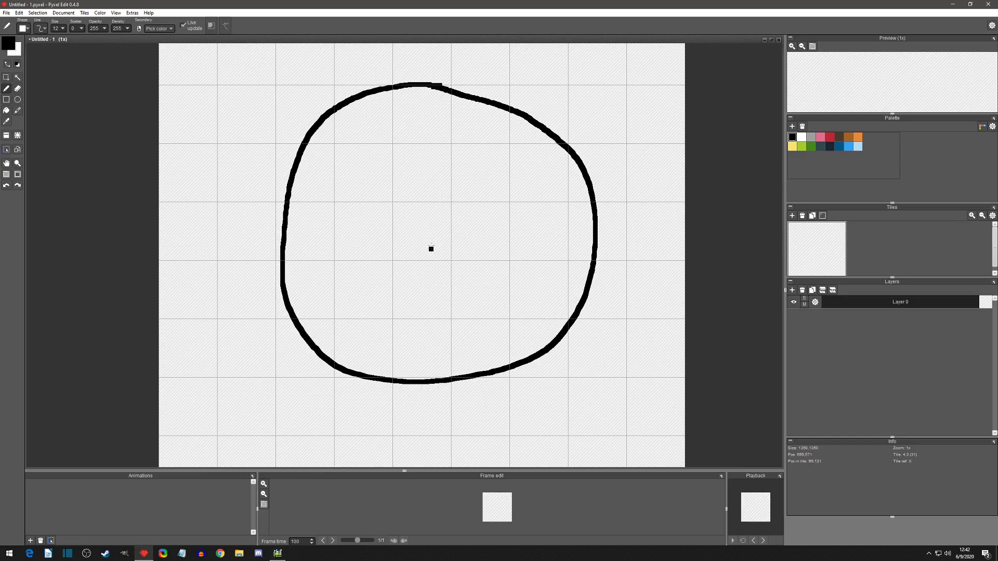
pyautogui.moveTo(434, 226); pyautogui.dragTo(439, 380)
pyautogui.moveTo(438, 226); pyautogui.dragTo(482, 372)
pyautogui.moveTo(429, 228); pyautogui.dragTo(381, 377)
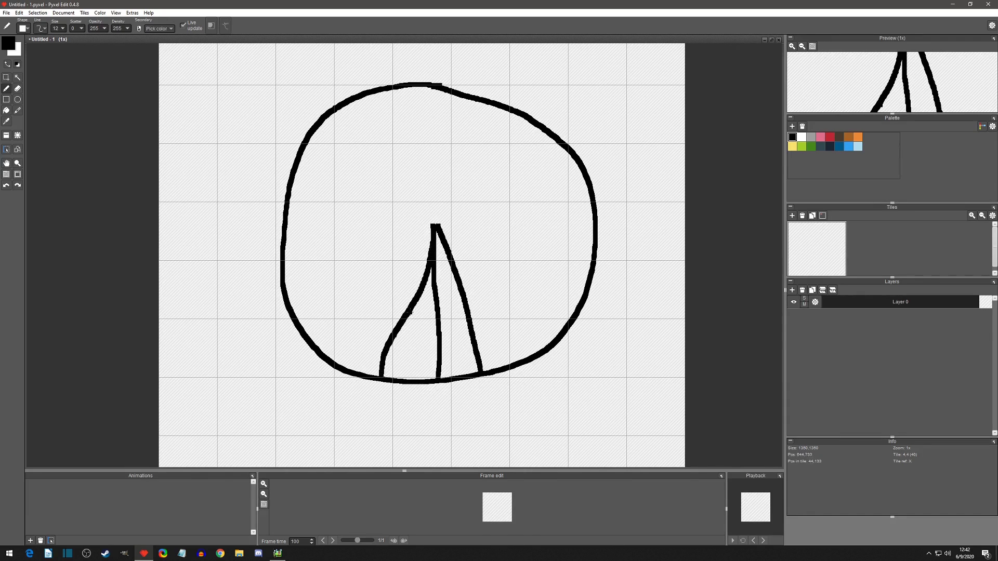
pyautogui.hotkey('ctrl', 'z')
pyautogui.moveTo(433, 225); pyautogui.dragTo(378, 375)
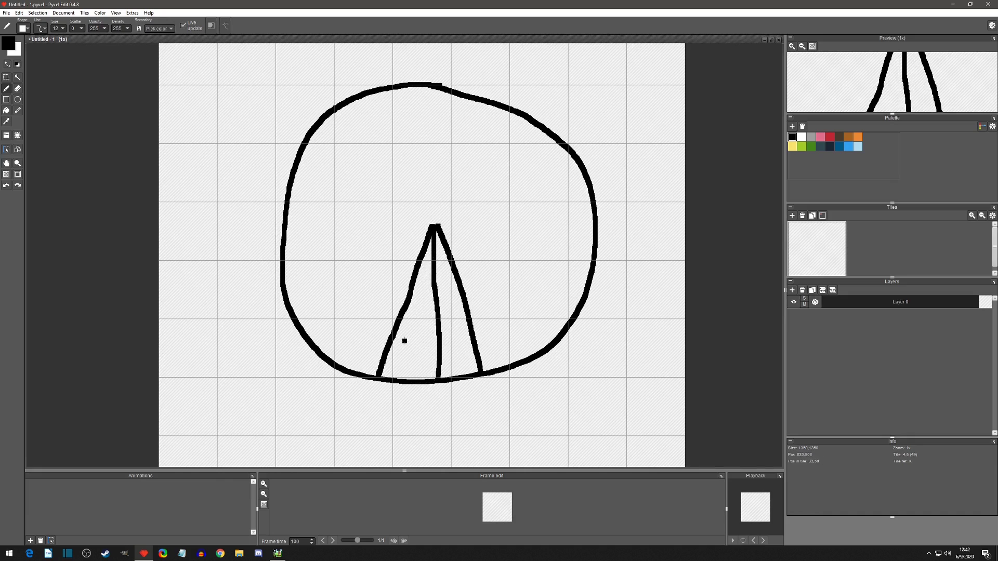
pyautogui.moveTo(401, 320); pyautogui.dragTo(467, 320)
# Return to Pixel Game Maker MV and test-play the slash attack with the expanded firing range
pyautogui.hotkey('alt', 'Tab')
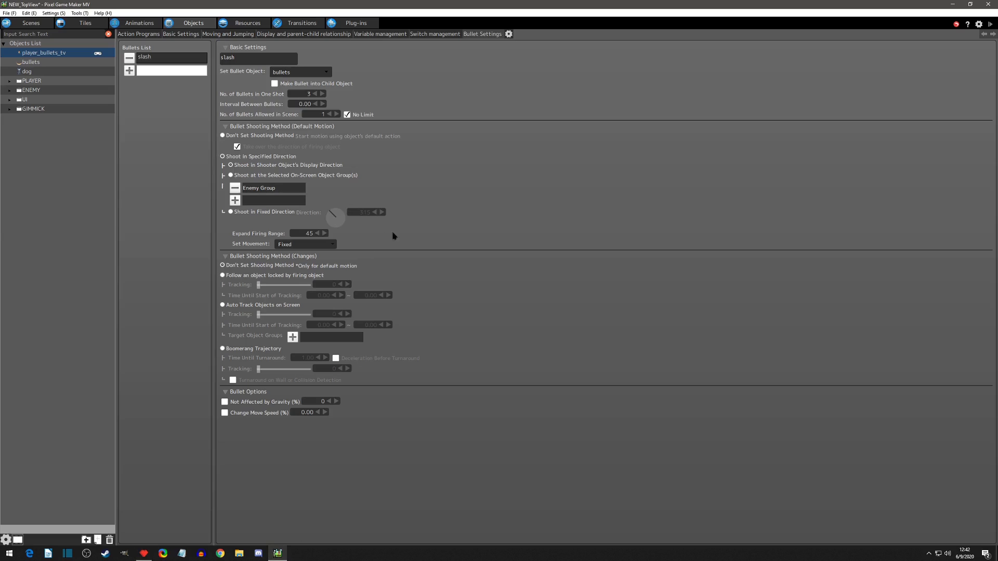
pyautogui.click(977, 26)
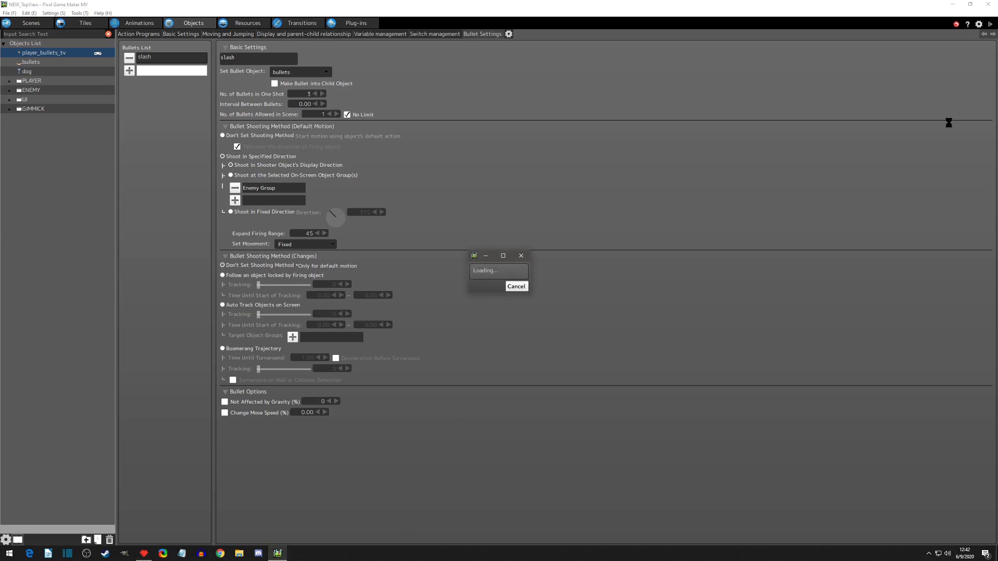
pyautogui.press('z')
pyautogui.press('z')
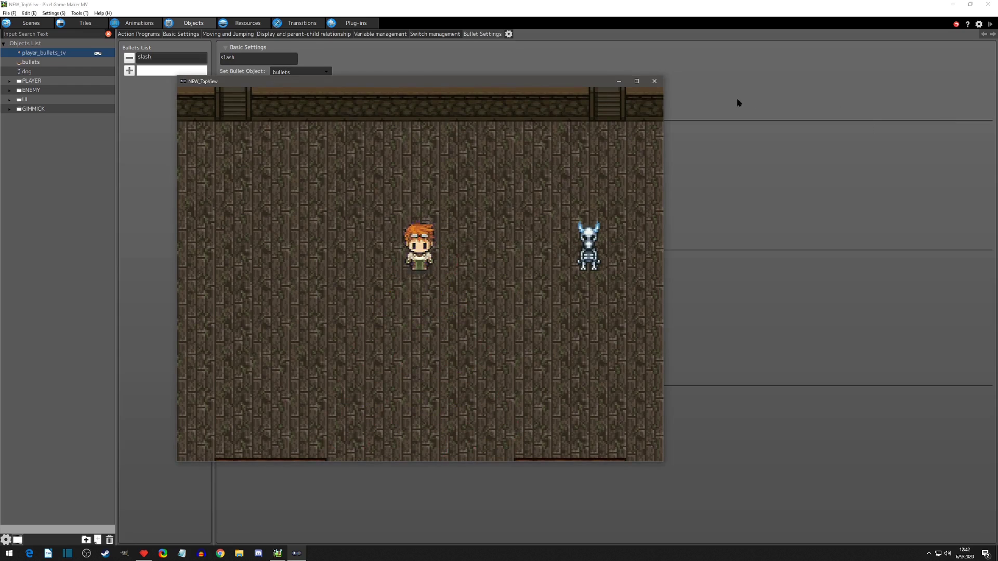
pyautogui.click(654, 81)
# Set the slash bullet's Interval Between Bullets to 0.1 and No. of Bullets in One Shot to 5
pyautogui.click(302, 104)
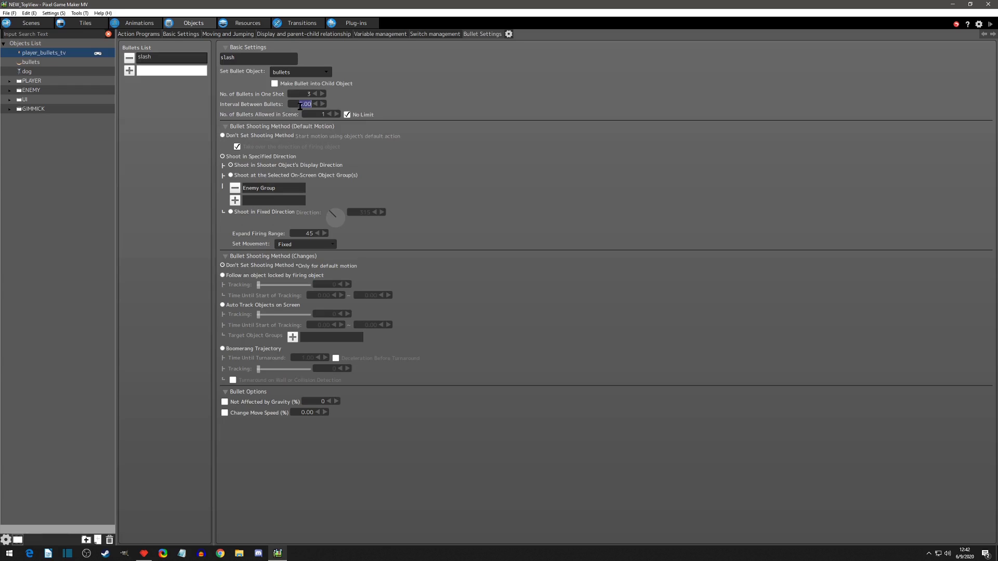
pyautogui.write('.1')
pyautogui.press('Return')
pyautogui.hotkey('shift', 'Tab')
# Test-play repeated downward slash attacks to check how the bullets spread one after another
pyautogui.click(990, 24)
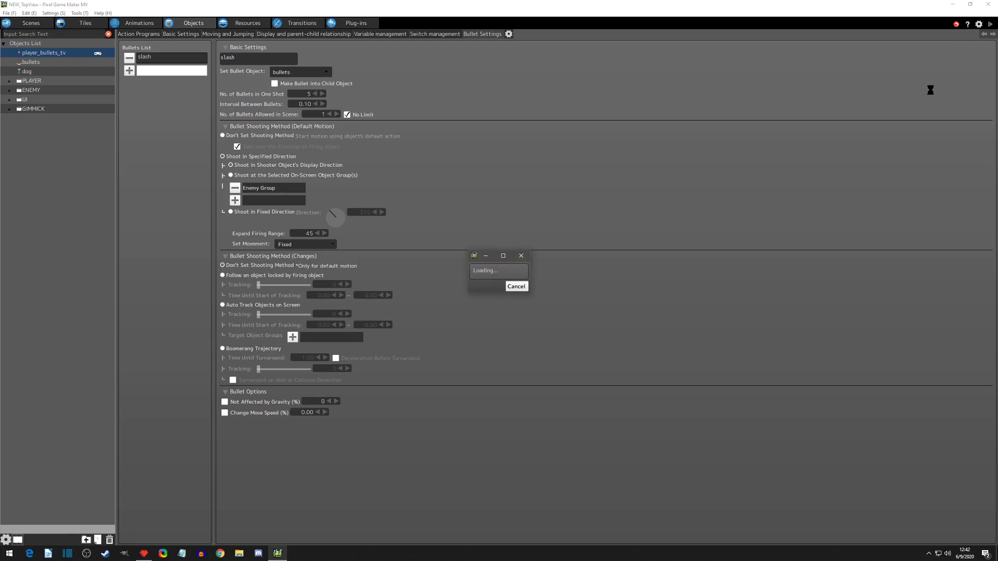
pyautogui.press('z')
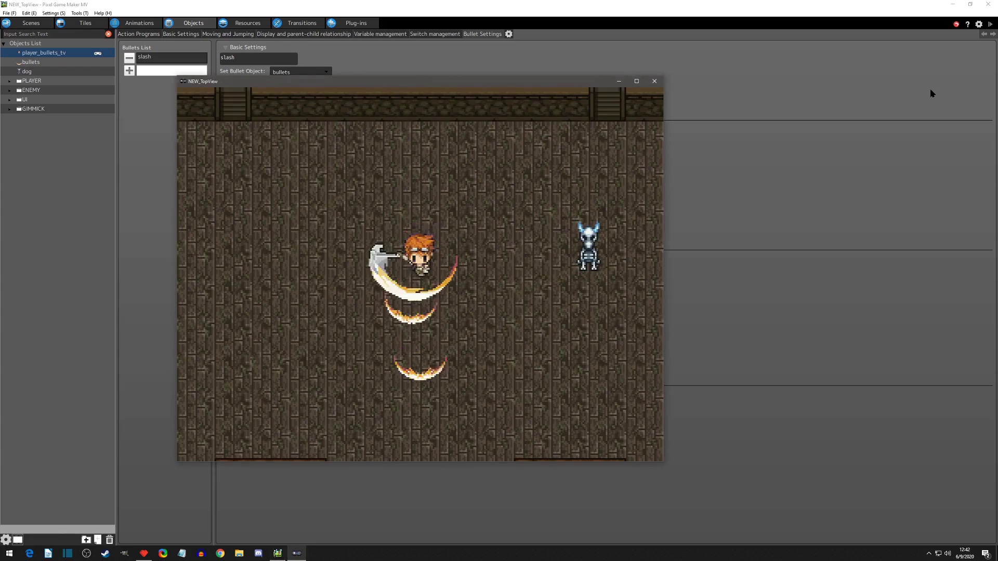
pyautogui.press('z')
pyautogui.press('z')
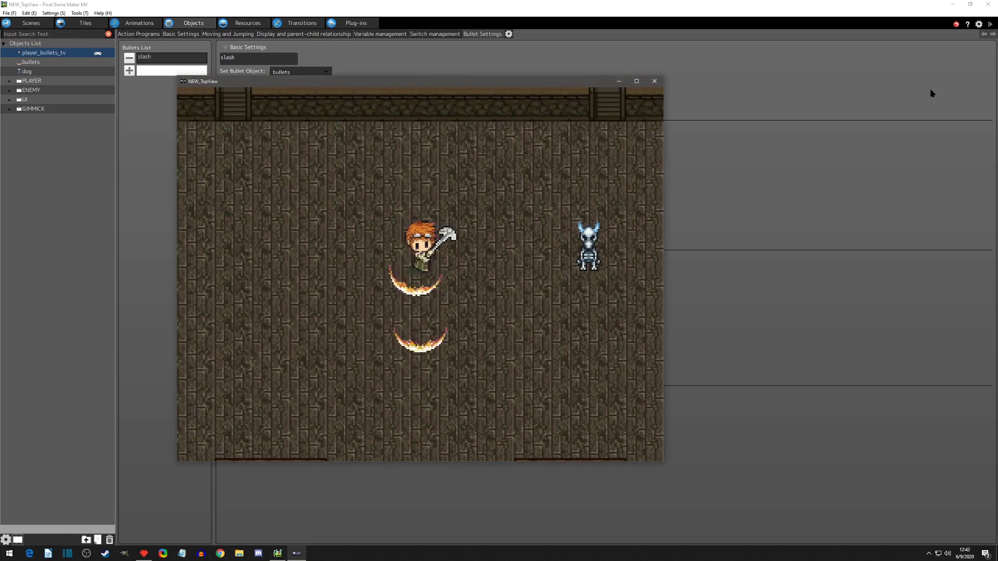
pyautogui.press('z')
pyautogui.press('z')
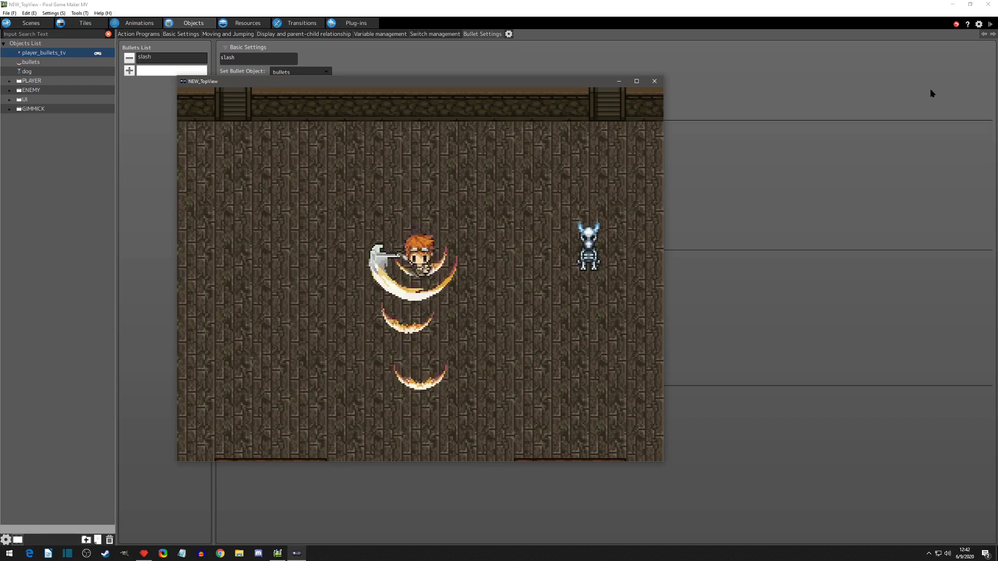
pyautogui.press('z')
pyautogui.press('z')
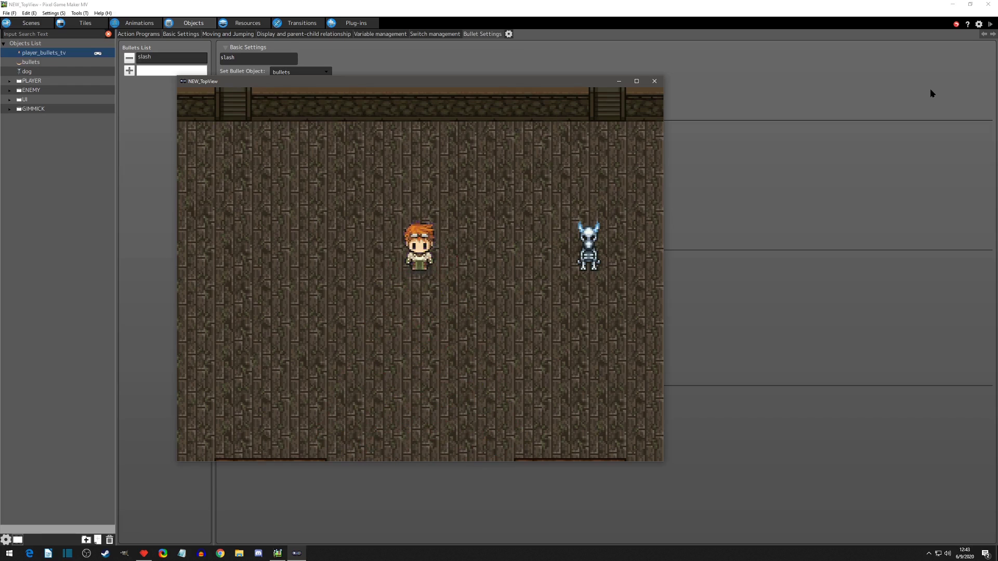
pyautogui.click(654, 81)
# Set the slash bullet's Interval Between Bullets to 0 and Expand Firing Range to 180
pyautogui.doubleClick(304, 107)
pyautogui.write('0')
pyautogui.press('Return')
pyautogui.doubleClick(304, 94)
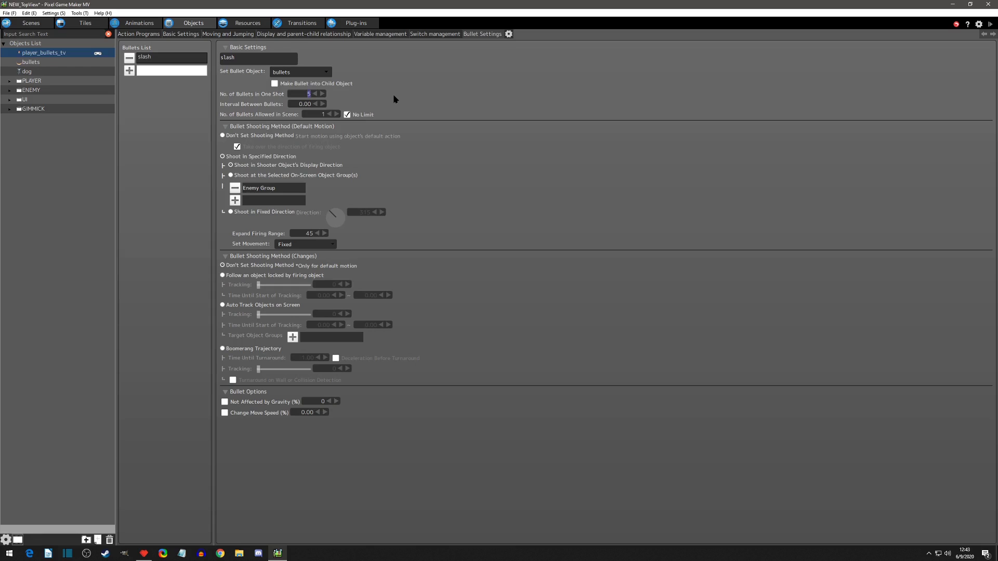
pyautogui.click(303, 236)
pyautogui.write('180')
pyautogui.press('Return')
# In Pyxel Edit, illustrate a 180-degree range with a horizontal line, a wide arc and extra lines fanning from the centre
pyautogui.click(144, 553)
pyautogui.moveTo(287, 220)
pyautogui.mouseDown()
pyautogui.moveTo(598, 222)
pyautogui.moveTo(301, 221)
pyautogui.moveTo(470, 311)
pyautogui.moveTo(559, 225)
pyautogui.mouseUp()
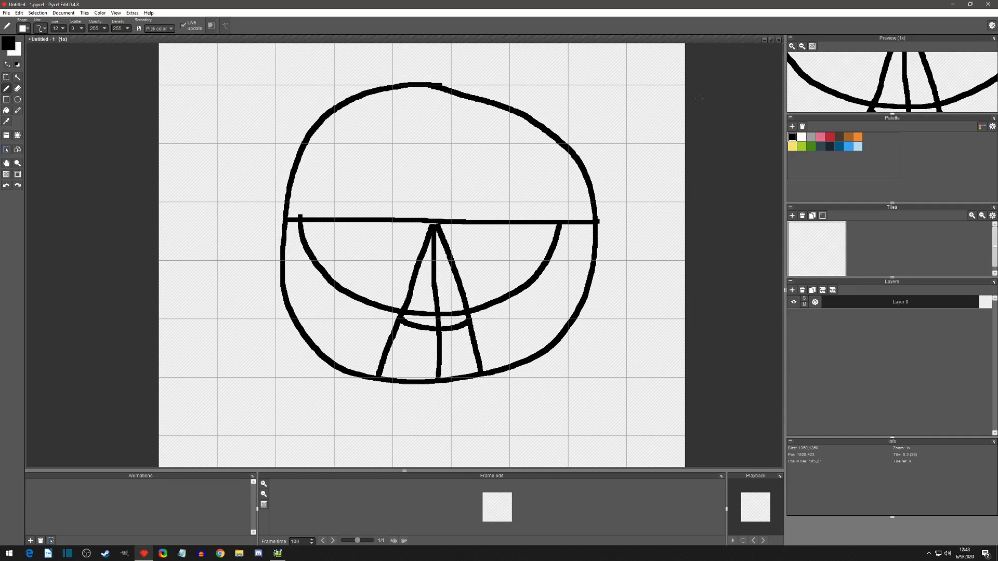
pyautogui.moveTo(432, 223); pyautogui.dragTo(292, 329)
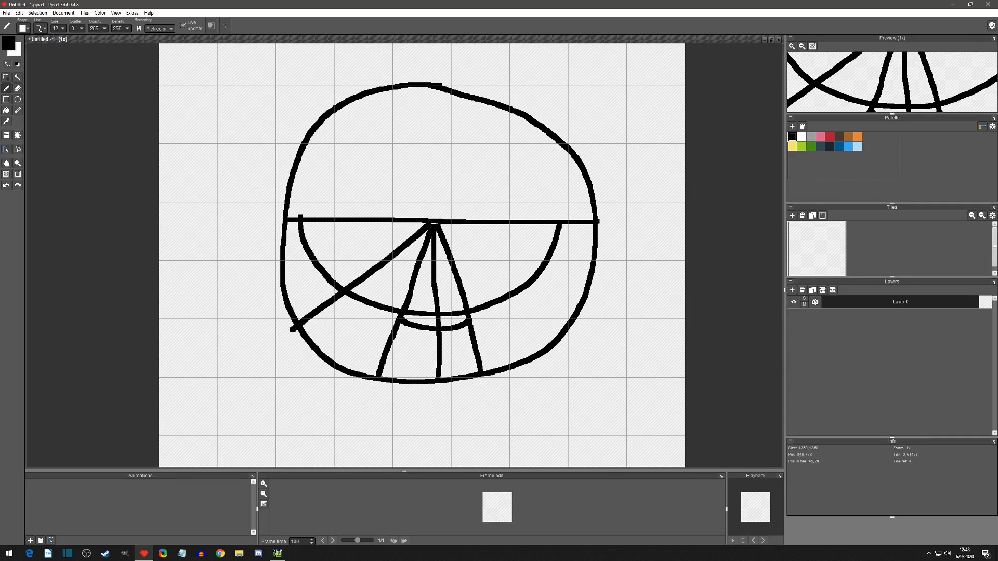
pyautogui.moveTo(424, 227)
pyautogui.mouseDown()
pyautogui.moveTo(315, 258)
pyautogui.moveTo(443, 229)
pyautogui.moveTo(546, 318)
pyautogui.mouseUp()
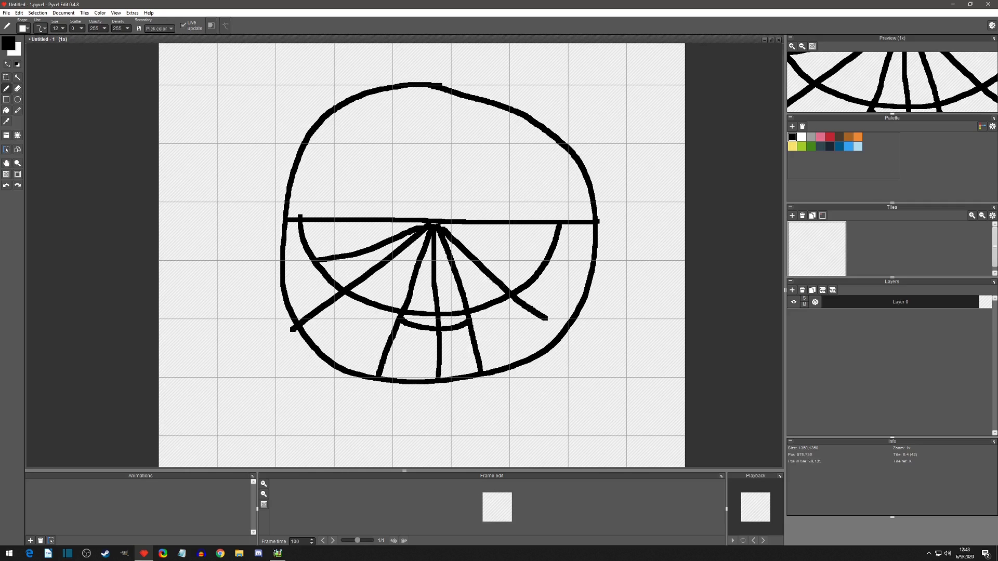
pyautogui.moveTo(441, 225); pyautogui.dragTo(593, 260)
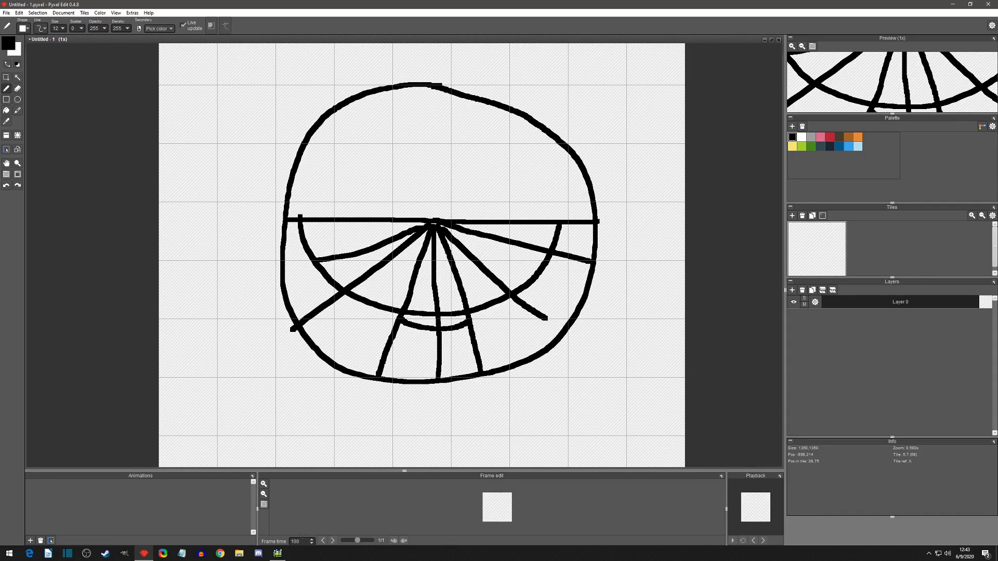
# Switch back to Pixel Game Maker MV and test-play downward slash attacks with the wider firing range
pyautogui.click(278, 553)
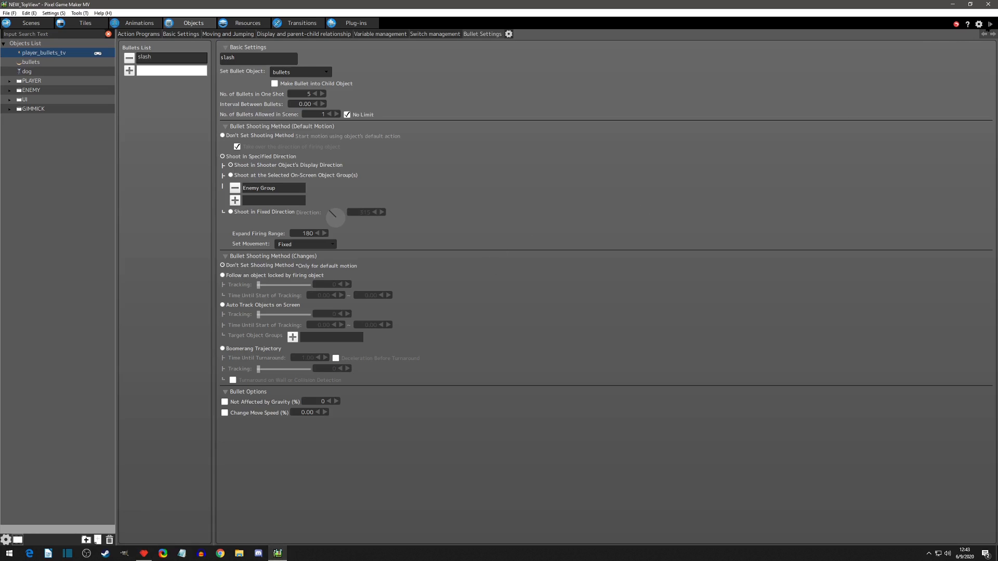
pyautogui.click(989, 24)
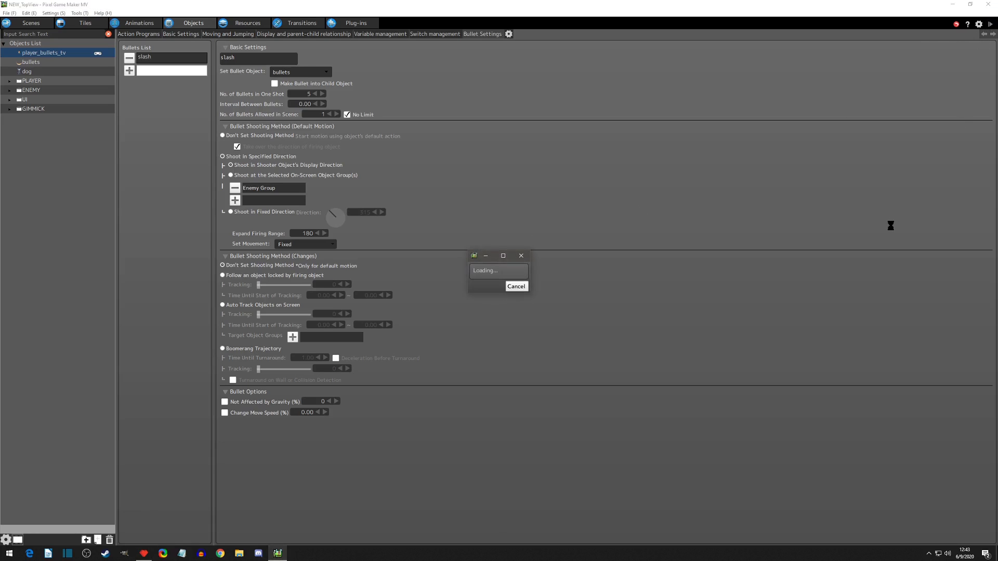
pyautogui.press('Down')
pyautogui.press('z')
pyautogui.press('z')
pyautogui.press('z')
pyautogui.press('z')
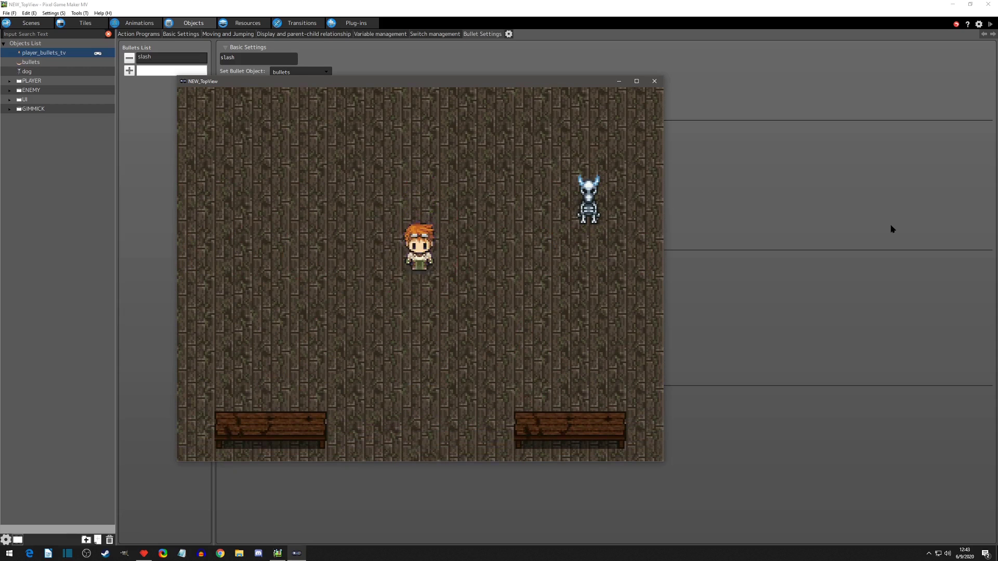
# Test slash attacks facing up, left and right, and end the test play
pyautogui.press('Up')
pyautogui.press('z')
pyautogui.press('z')
pyautogui.press('Left')
pyautogui.press('z')
pyautogui.press('Right')
pyautogui.press('z')
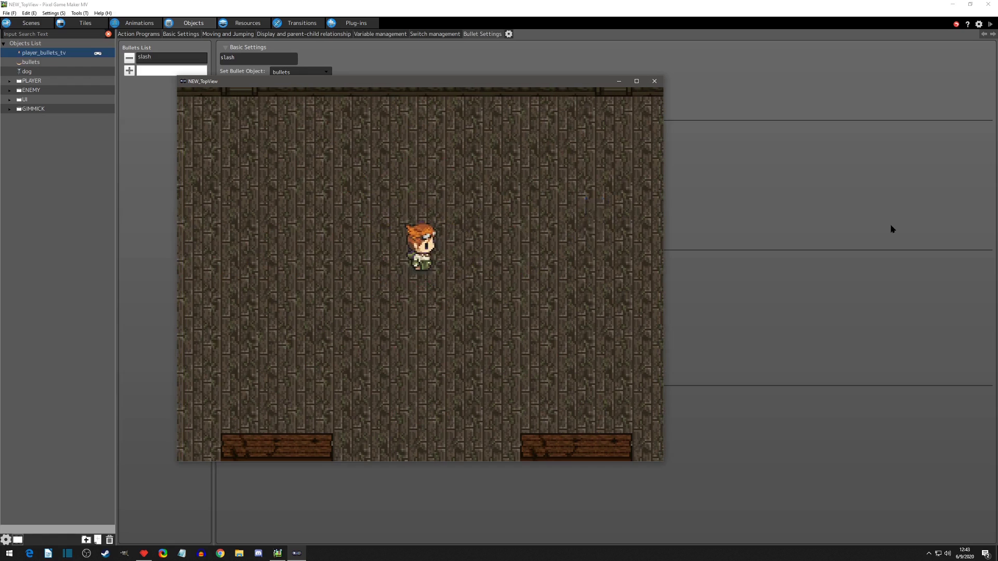
pyautogui.click(654, 81)
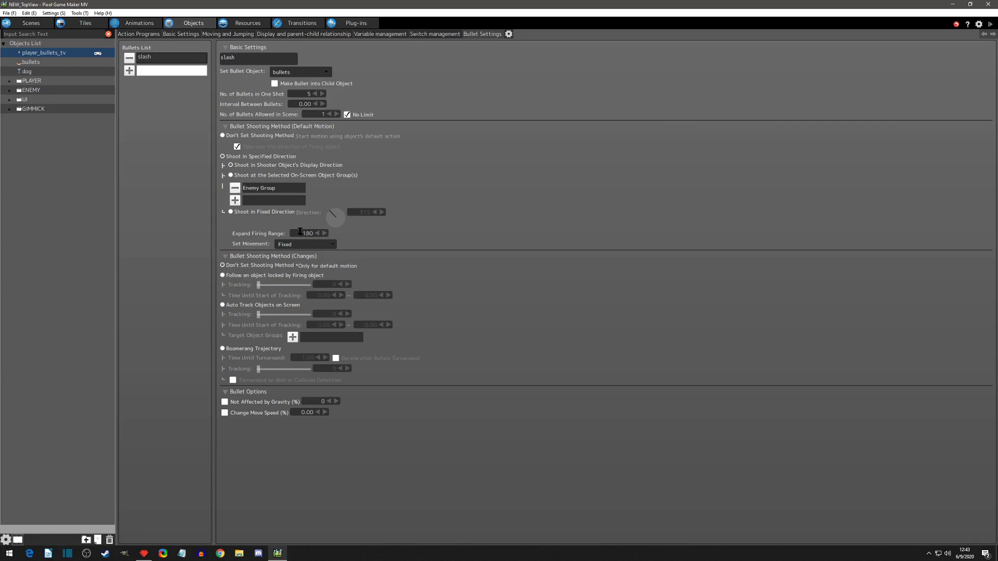
# Set the slash bullet's Interval Between Bullets to 0.05 and No. of Bullets in One Shot to 10
pyautogui.doubleClick(305, 104)
pyautogui.write('0.05')
pyautogui.press('Return')
pyautogui.doubleClick(299, 94)
# Test-play the slash attack several times to examine the spread of the ten-bullet shot
pyautogui.click(990, 24)
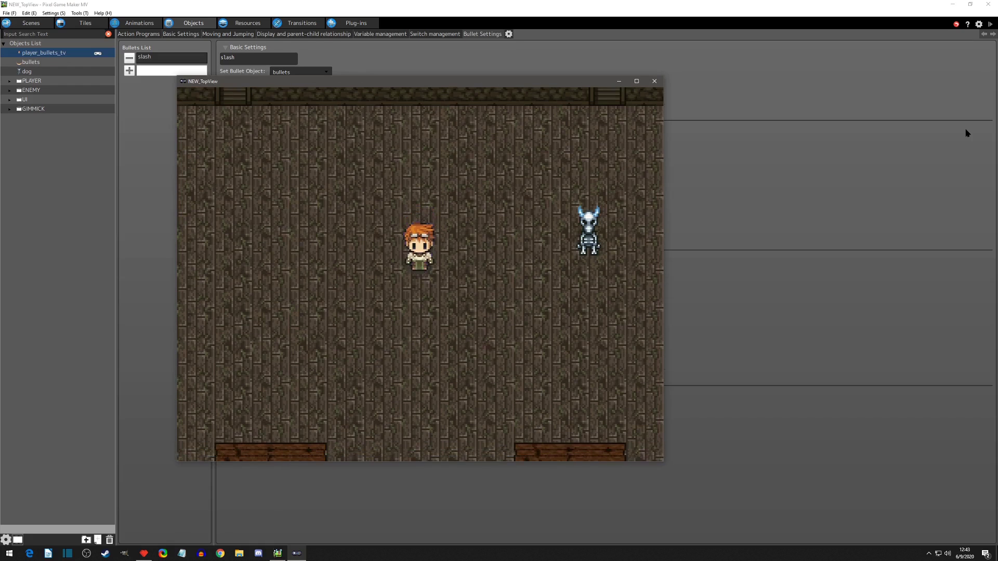
pyautogui.press('z')
pyautogui.press('Down')
pyautogui.press('z')
pyautogui.press('z')
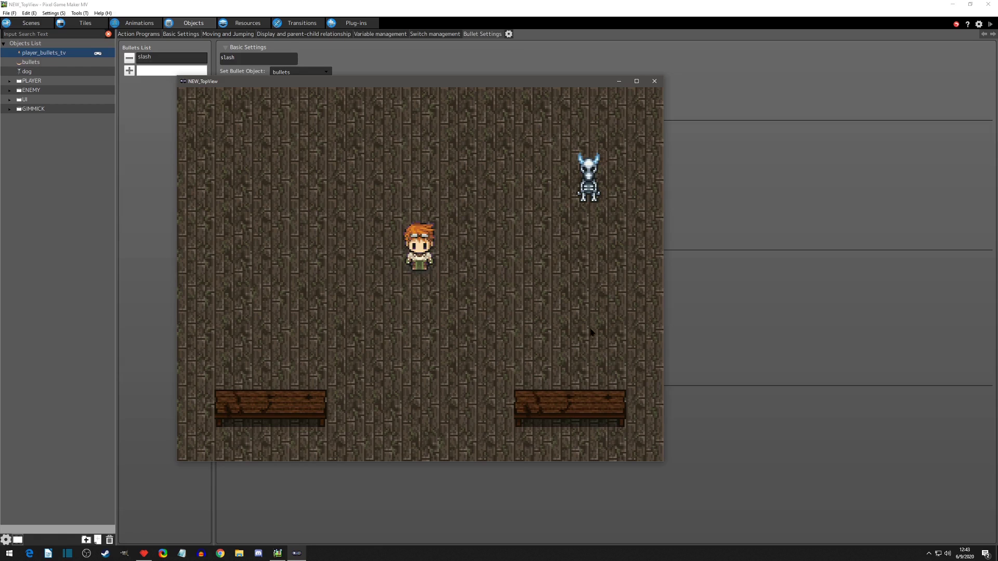
pyautogui.press('z')
pyautogui.press('z')
pyautogui.click(654, 82)
# Set the slash bullet's Expand Firing Range to 360 and No. of Bullets in One Shot to 20
pyautogui.moveTo(303, 234); pyautogui.dragTo(431, 222)
pyautogui.write('360')
pyautogui.press('Return')
pyautogui.click(431, 215)
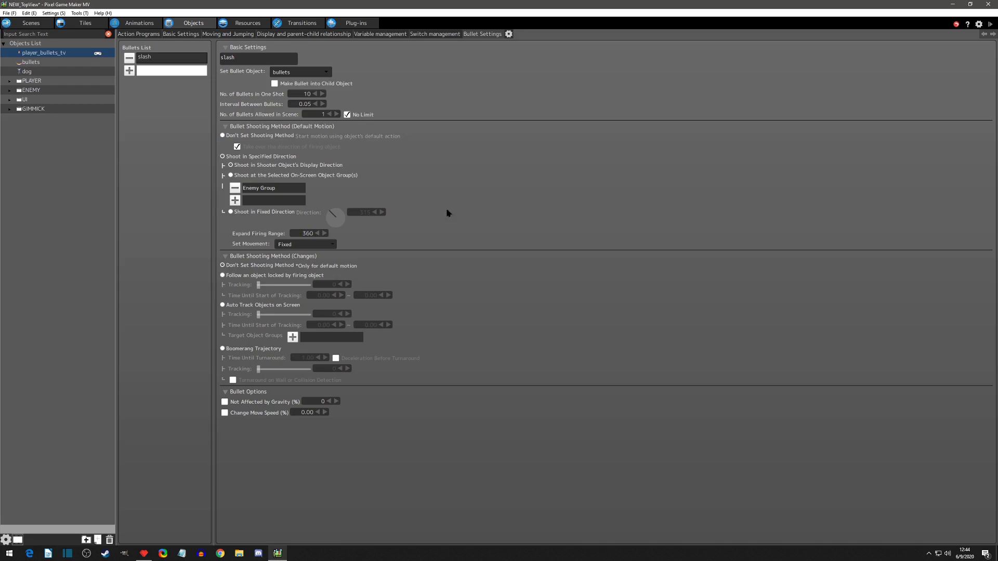
pyautogui.moveTo(303, 94); pyautogui.dragTo(404, 90)
pyautogui.write('20')
pyautogui.moveTo(304, 105); pyautogui.dragTo(379, 105)
# Test-play the slash attack to check the twenty-bullet shot with the full-circle range
pyautogui.click(989, 25)
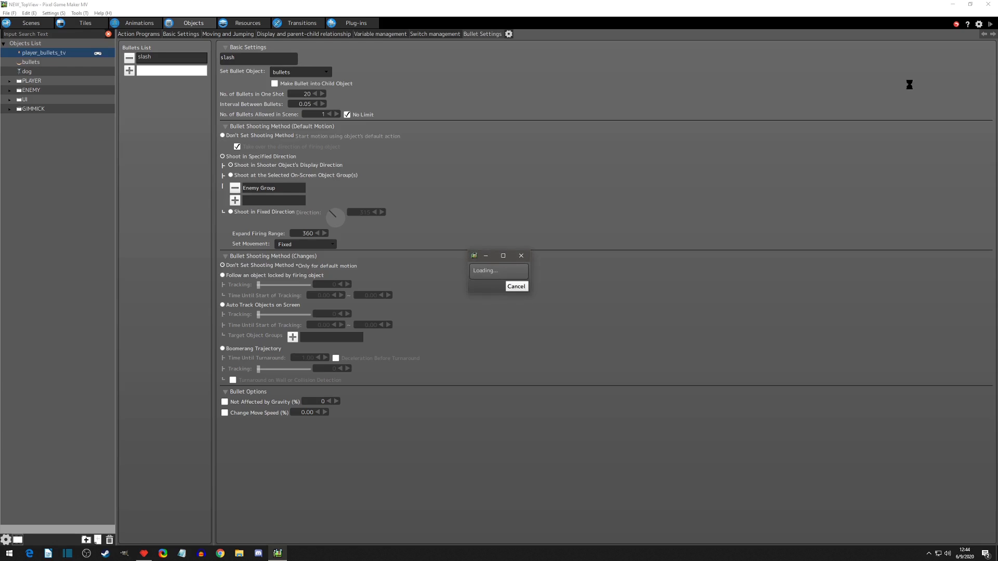
pyautogui.press('Down')
pyautogui.press('z')
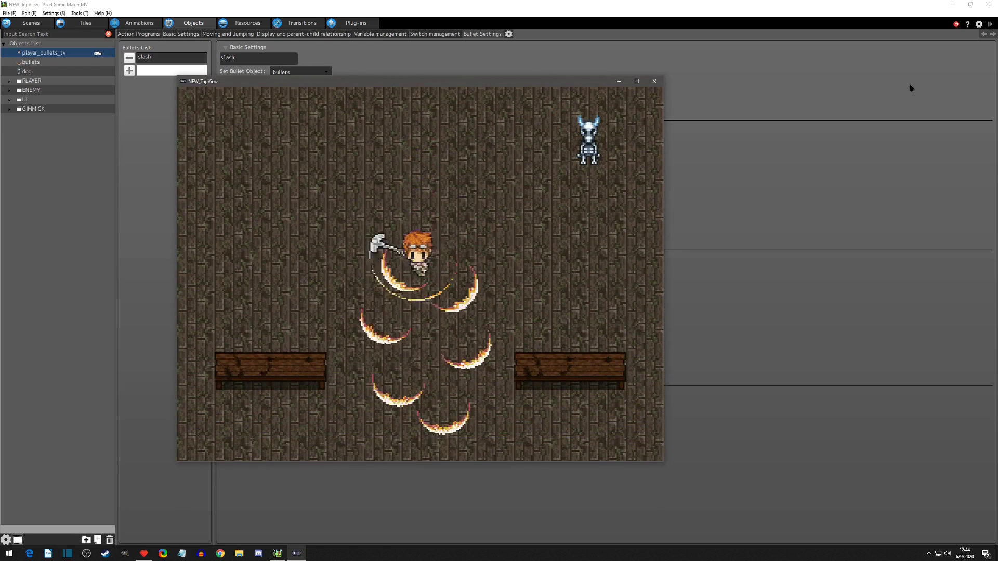
pyautogui.click(655, 81)
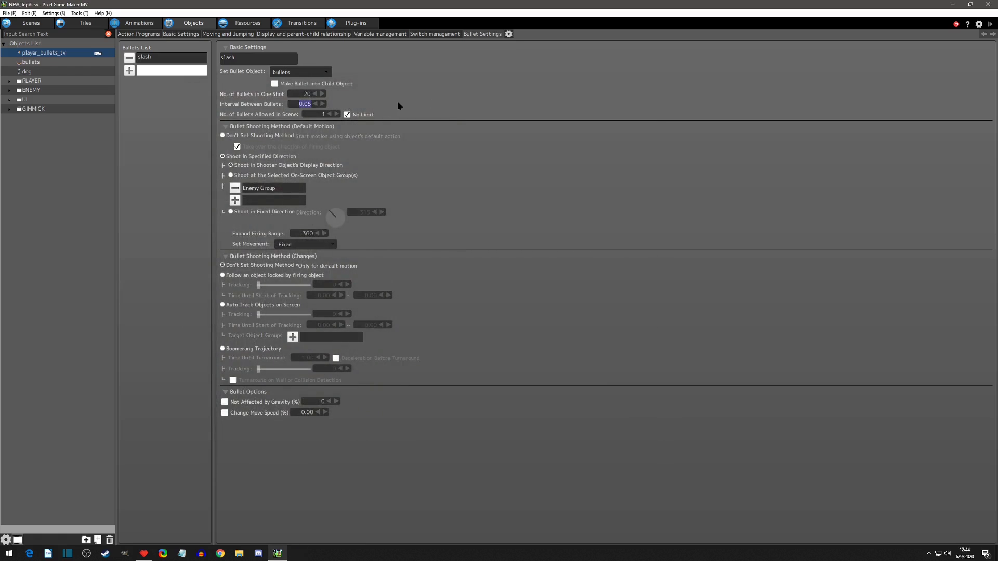
# Set the slash bullet's Interval Between Bullets to 0.01
pyautogui.press('BackSpace')
pyautogui.write('.01')
pyautogui.press('Return')
# Save the project and test-play the slash attack with the shortened bullet interval
pyautogui.hotkey('ctrl', 's')
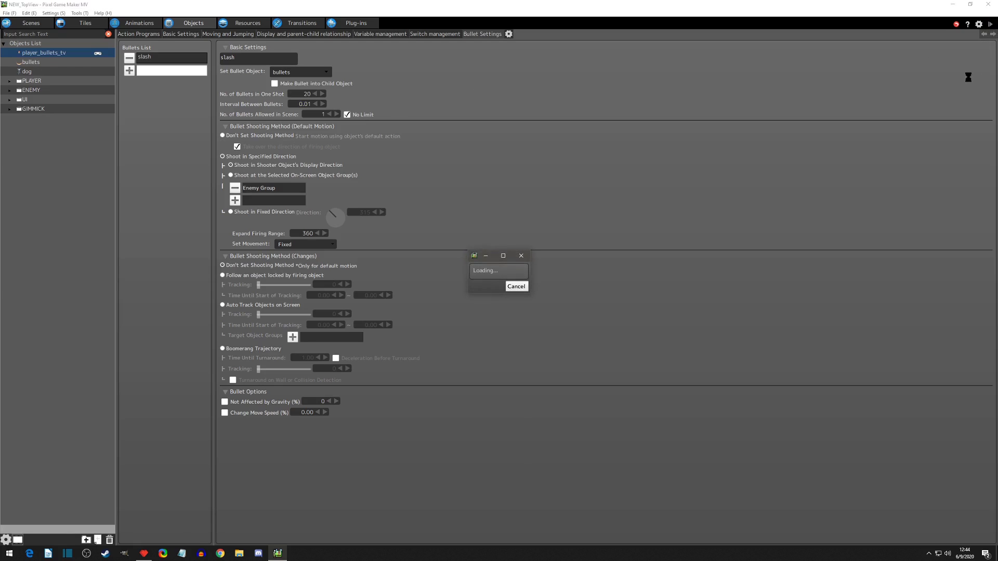
pyautogui.press('z')
pyautogui.press('z')
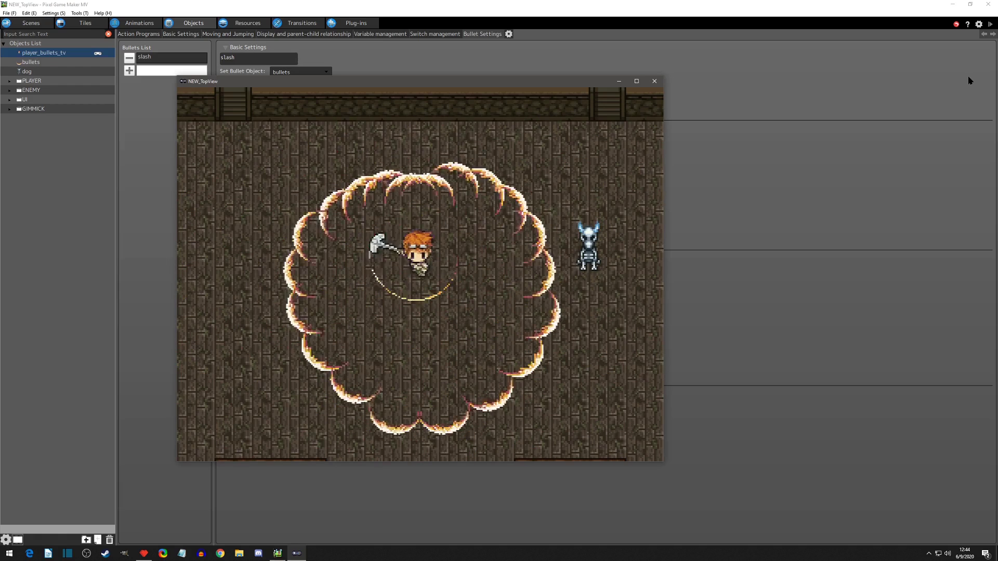
# Test-play the slash attack while facing different directions and walk the player around the room, ending the test play
pyautogui.press('Down')
pyautogui.press('z')
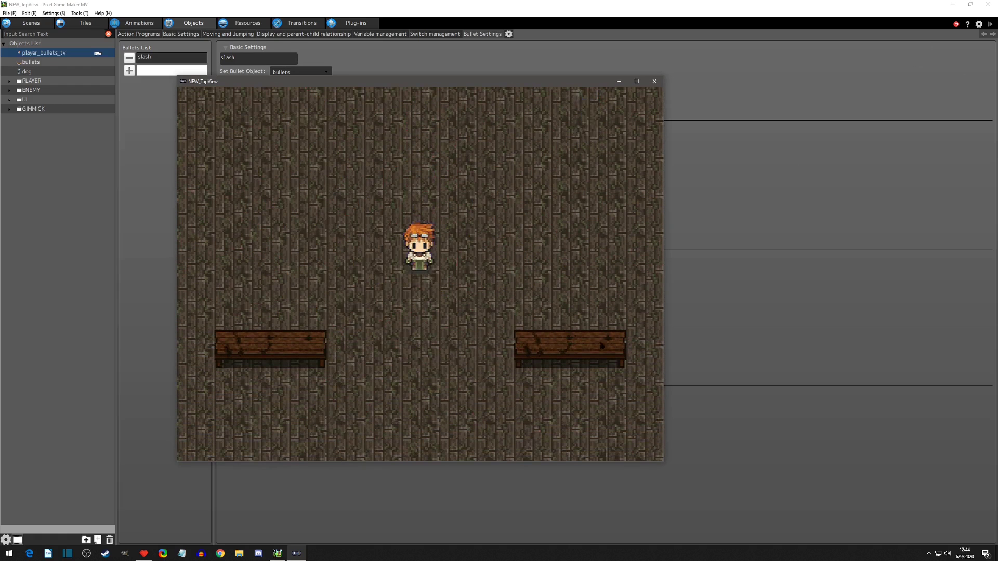
pyautogui.press('Left')
pyautogui.press('z')
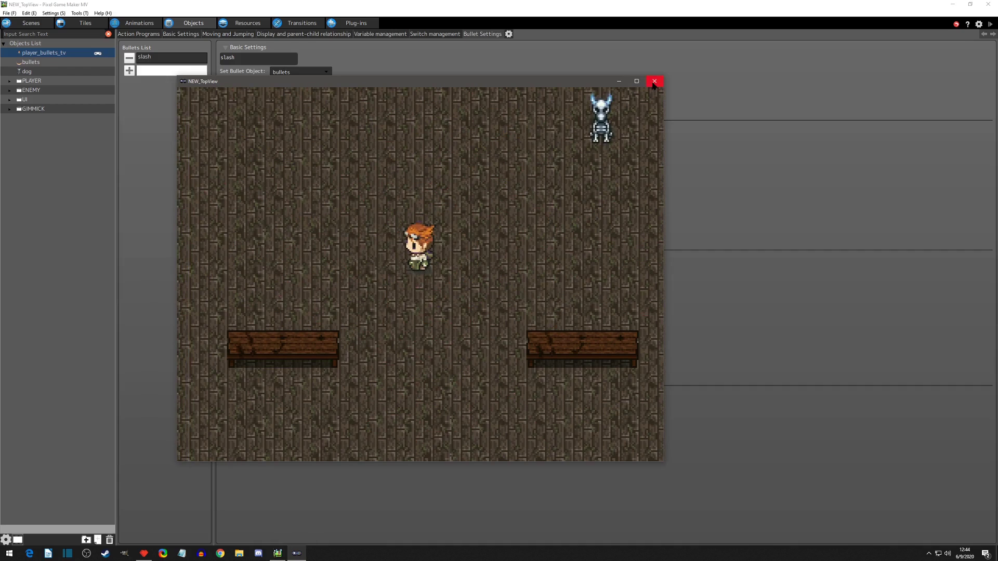
pyautogui.press('z')
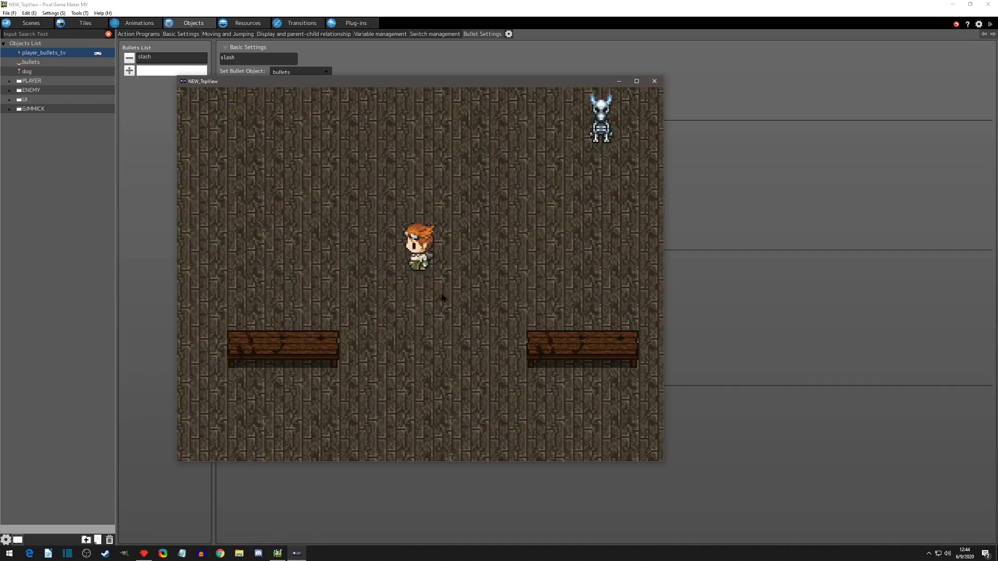
pyautogui.press('Left')
pyautogui.press('Down')
pyautogui.press('Left')
pyautogui.press('Up')
pyautogui.press('Right')
pyautogui.press('Up')
pyautogui.click(654, 81)
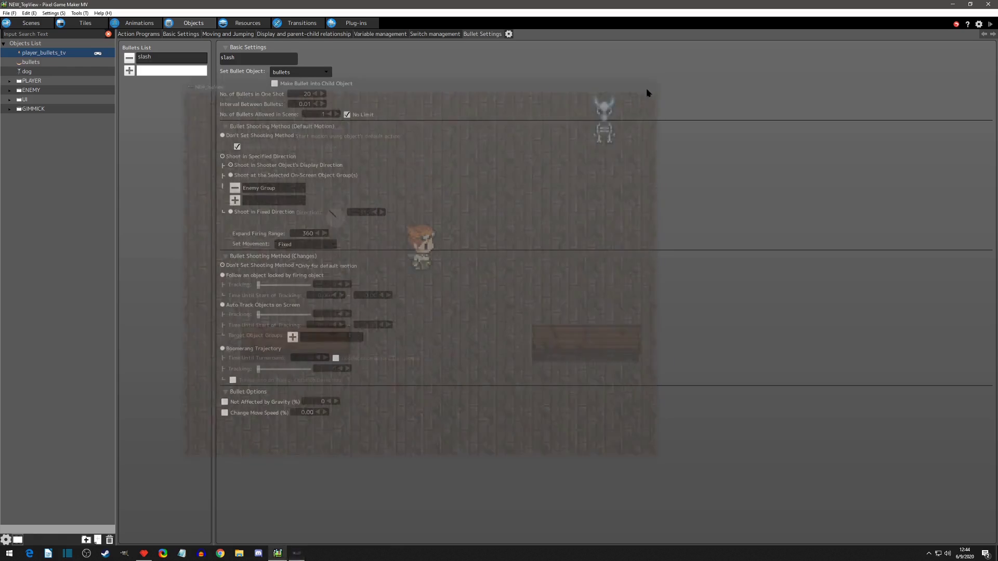
# Set the slash bullet's movement to Wiper and its Expand Firing Range to 45
pyautogui.click(298, 245)
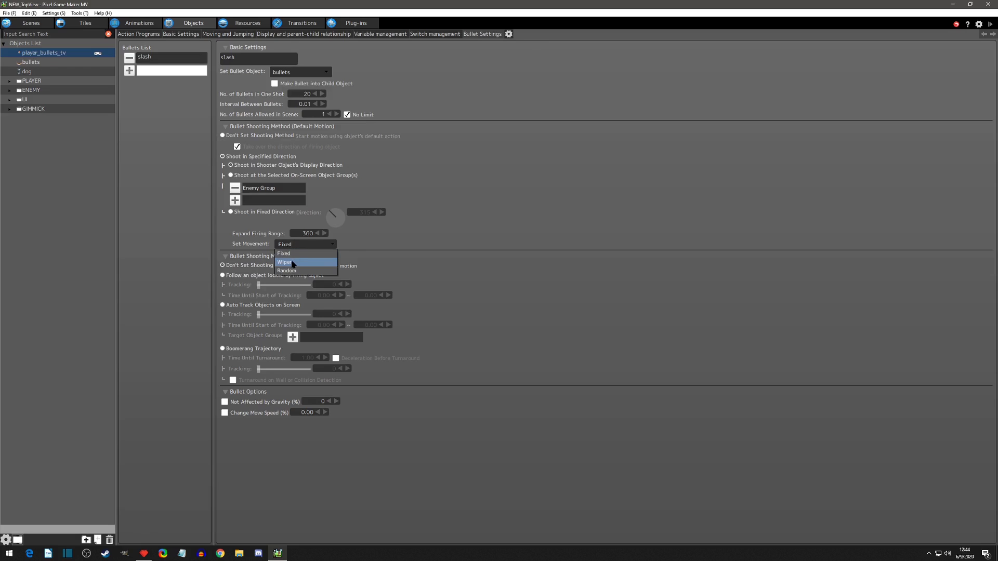
pyautogui.click(292, 262)
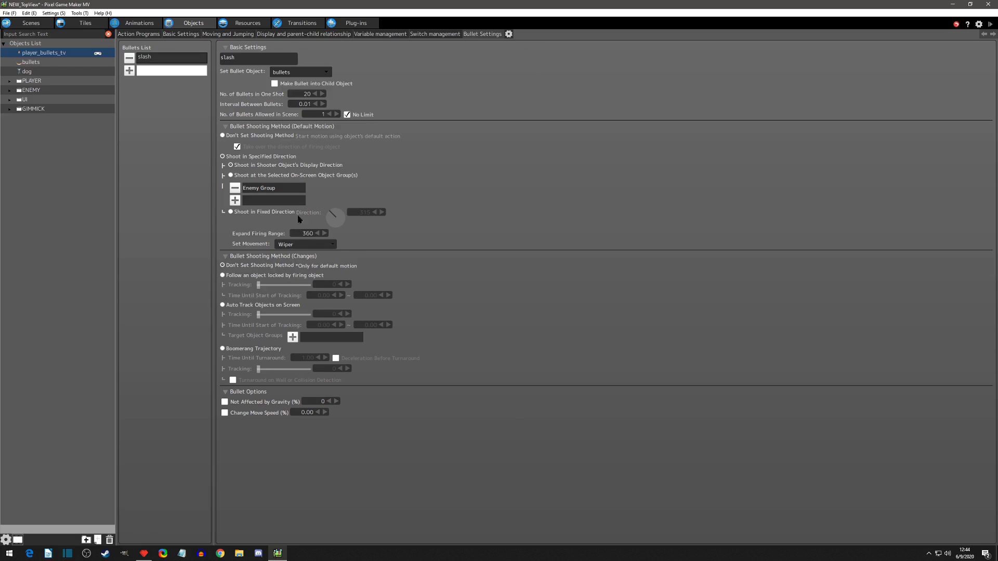
pyautogui.doubleClick(305, 94)
pyautogui.click(420, 213)
pyautogui.write('45')
pyautogui.click(373, 232)
# Test-play the slash attack with the Wiper movement and the 45-degree firing range
pyautogui.click(989, 24)
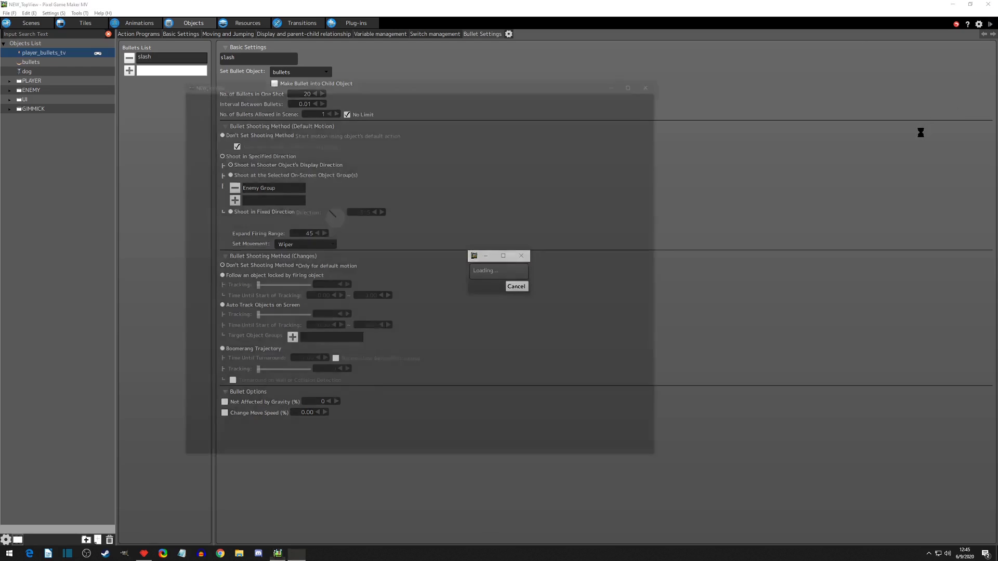
pyautogui.press('z')
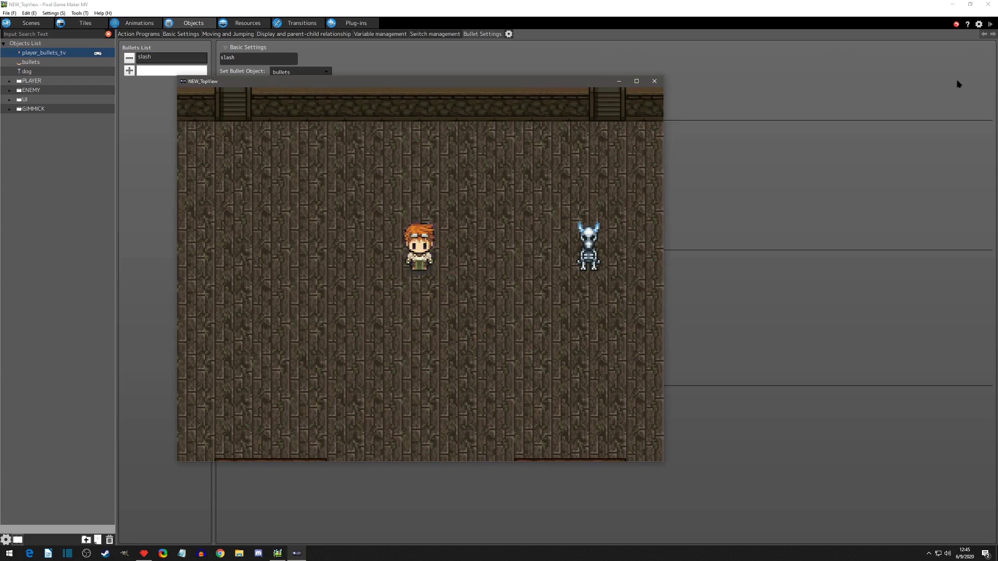
pyautogui.click(657, 81)
# Set the slash bullet's Interval Between Bullets to 0.05
pyautogui.doubleClick(303, 104)
pyautogui.press('BackSpace')
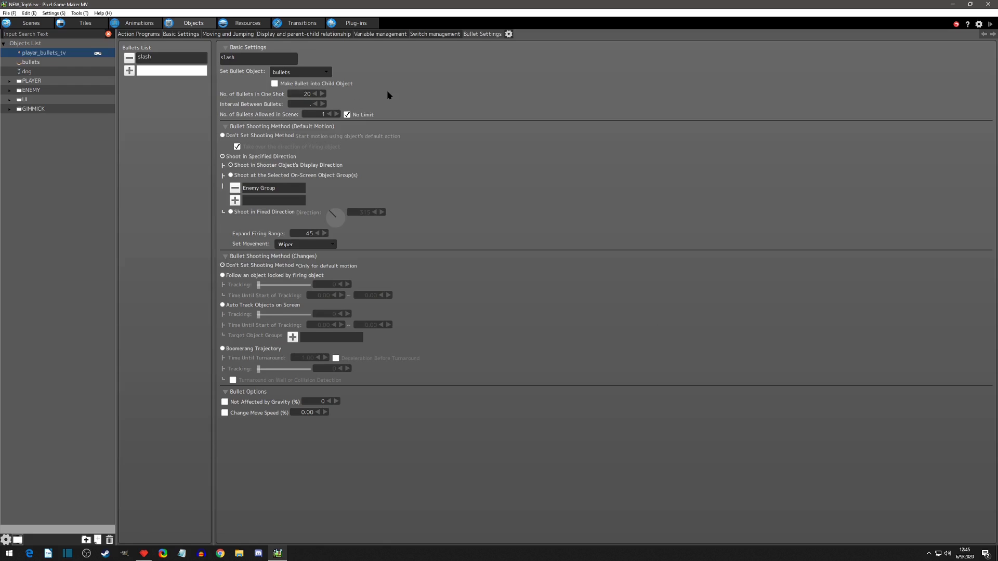
pyautogui.press('Return')
# Make the action program's slash-to-wait link change if any condition is met, and save the project
pyautogui.click(155, 35)
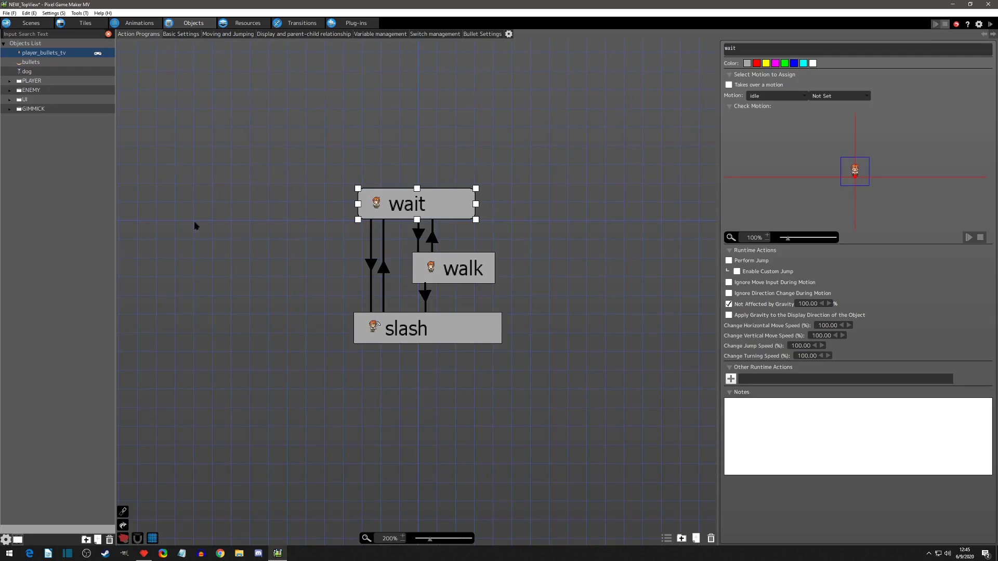
pyautogui.click(384, 269)
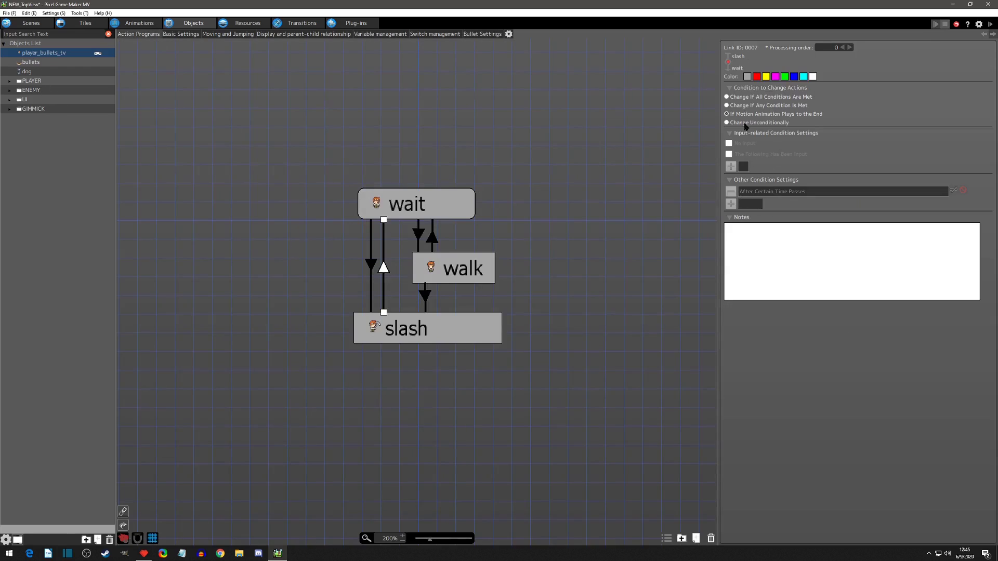
pyautogui.click(730, 106)
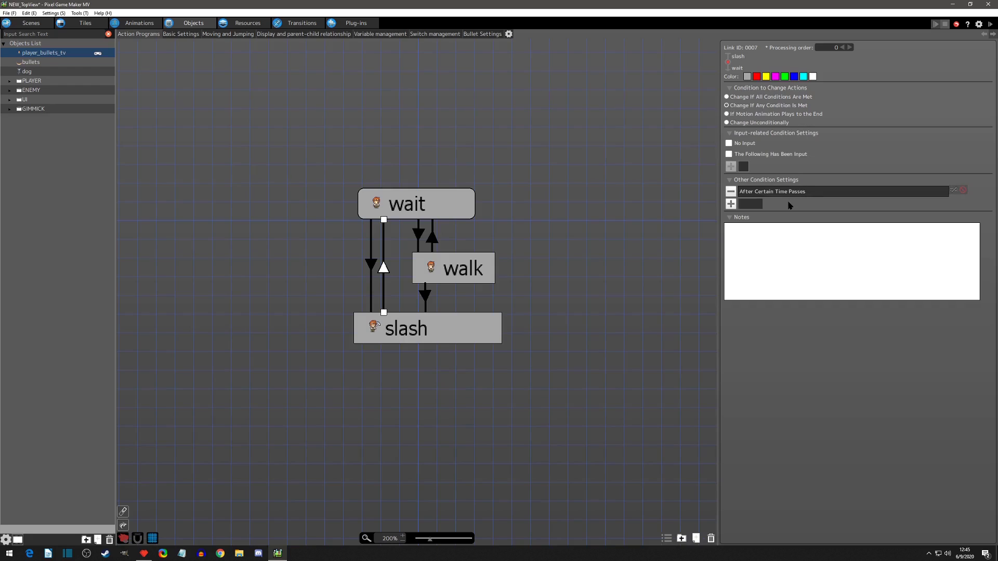
pyautogui.hotkey('ctrl', 's')
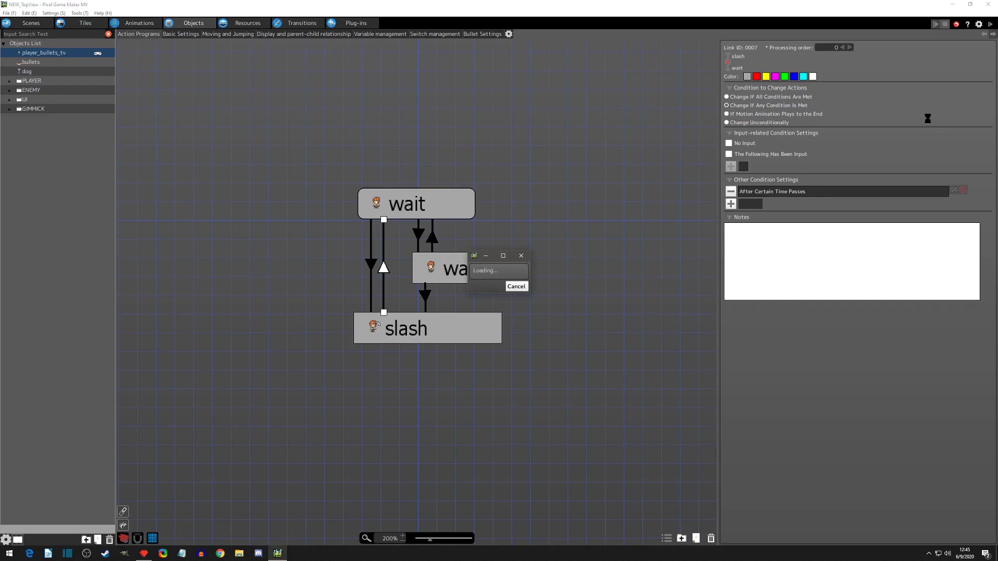
# Test-play the slash attack with the changed slash-to-wait link and the longer bullet interval
pyautogui.press('z')
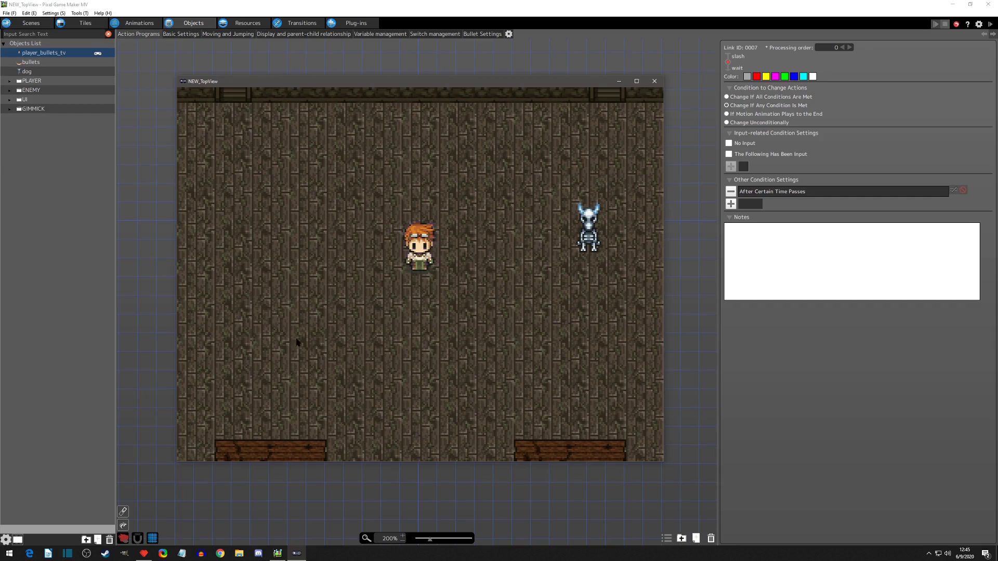
pyautogui.press('z')
pyautogui.click(654, 81)
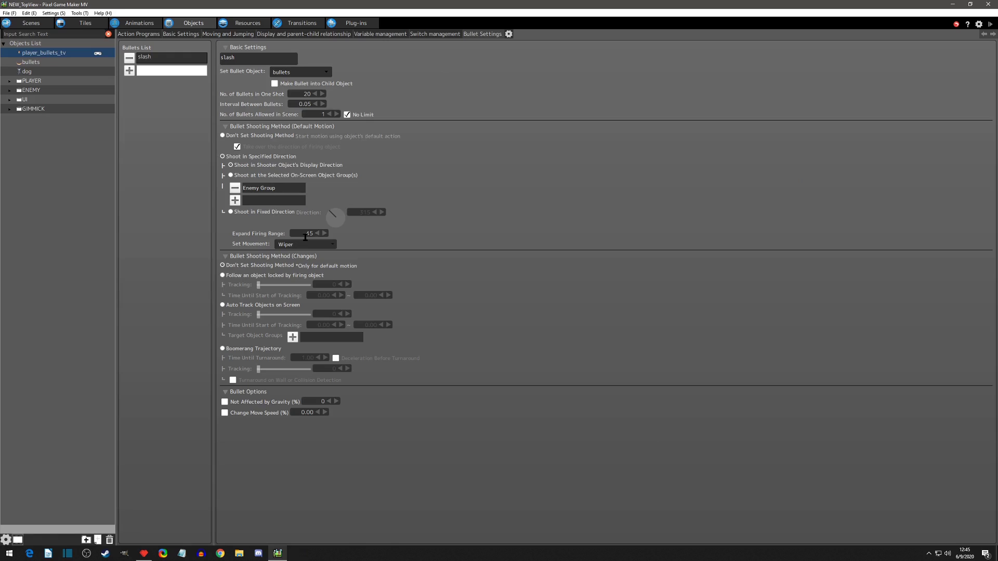
# Set the slash bullet's Expand Firing Range to 360 and test-play the full-circle Wiper shot
pyautogui.doubleClick(308, 234)
pyautogui.click(990, 24)
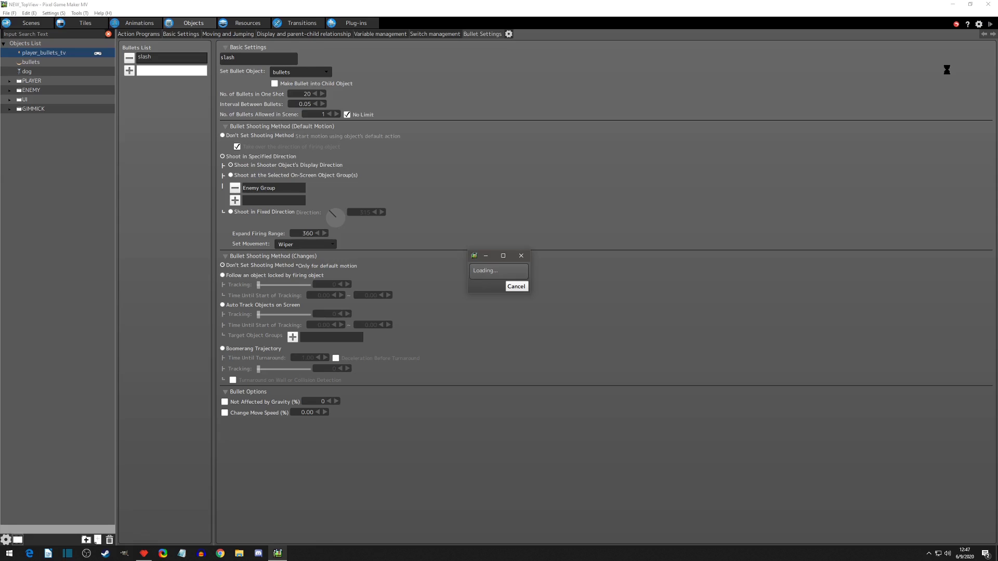
pyautogui.press('z')
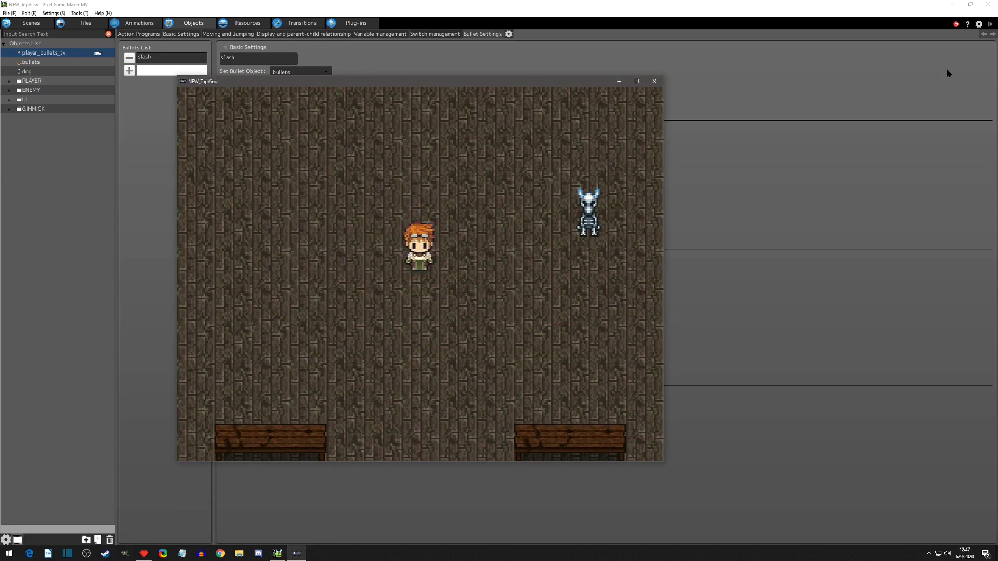
pyautogui.press('Down')
pyautogui.press('z')
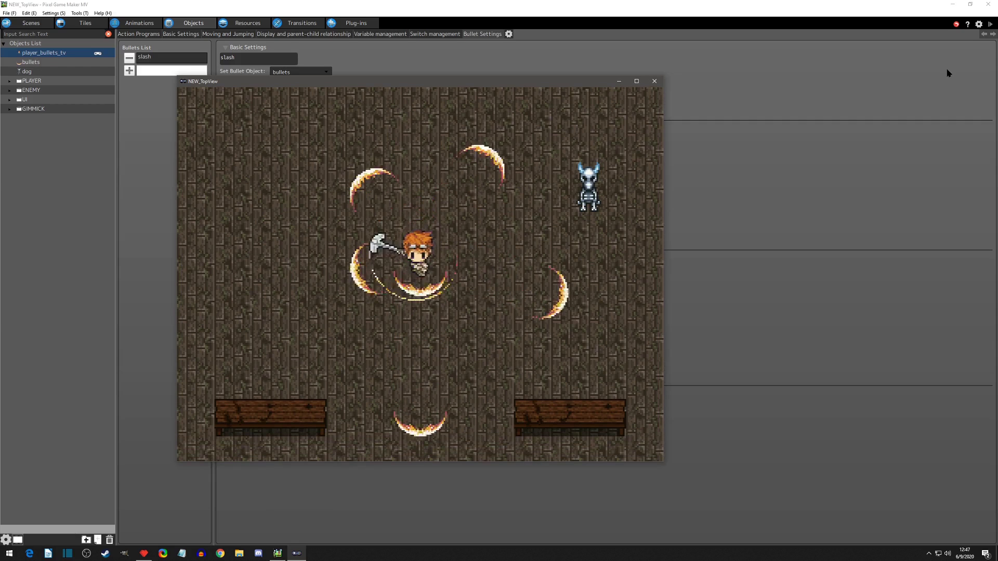
pyautogui.click(653, 82)
# Set the slash bullet's No. of Bullets in One Shot to 60 and test-play the Wiper shot
pyautogui.doubleClick(301, 96)
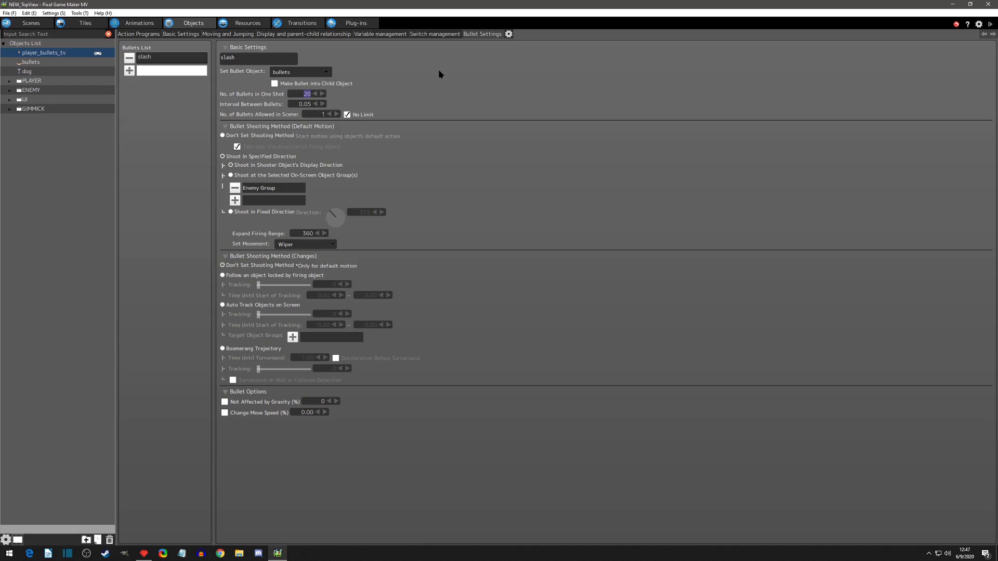
pyautogui.write('60')
pyautogui.click(990, 24)
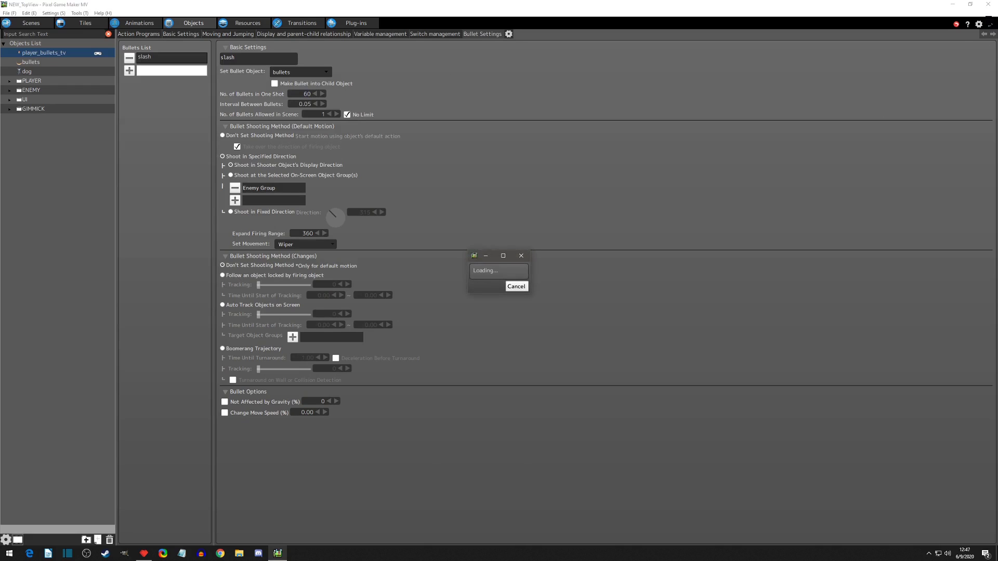
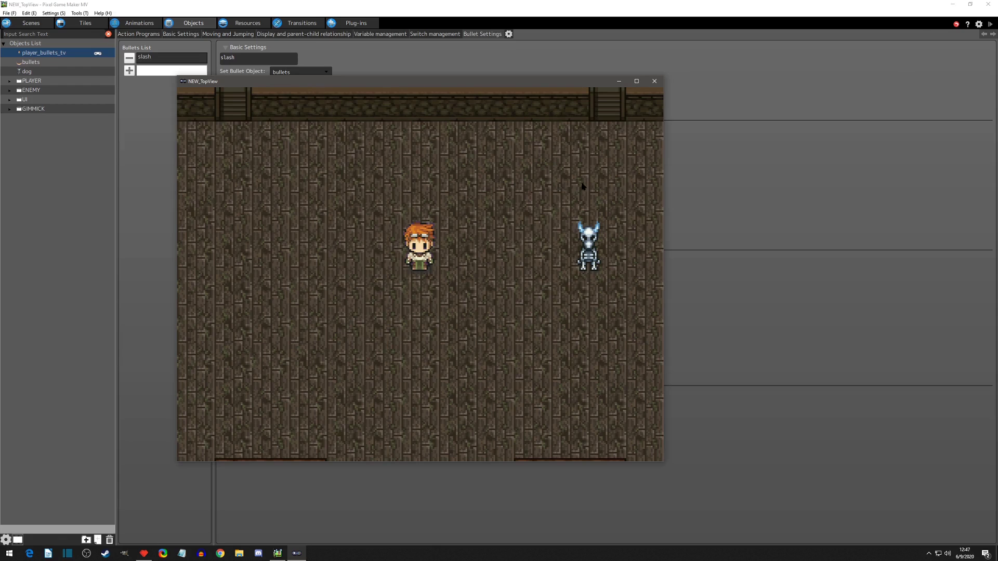
pyautogui.click(648, 83)
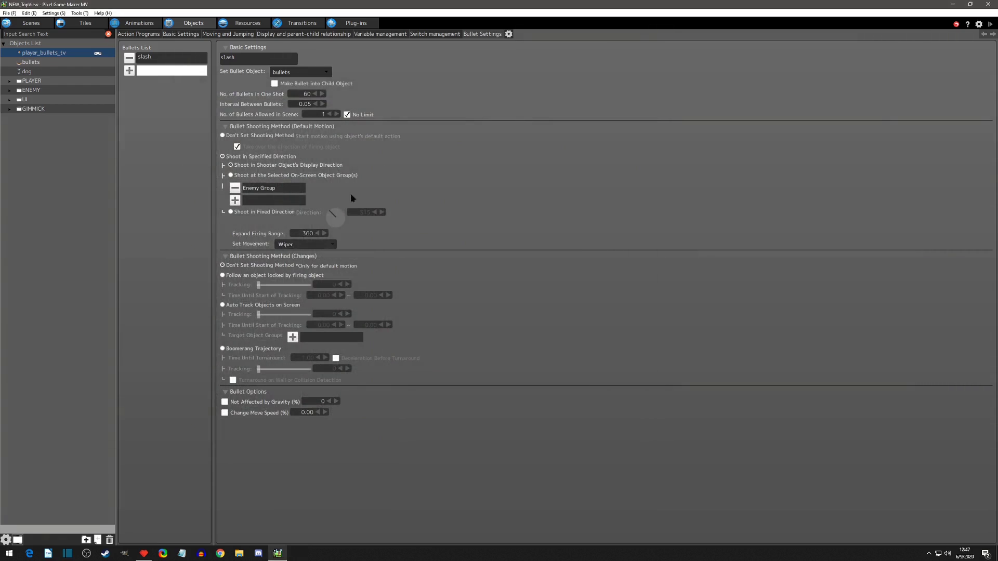
# Set the slash bullet's Expand Firing Range to 45 and its movement to Random
pyautogui.doubleClick(307, 233)
pyautogui.write('45')
pyautogui.click(333, 245)
pyautogui.click(286, 271)
# Test-play the slash attack with the Random movement inside the 45-degree firing range
pyautogui.click(990, 23)
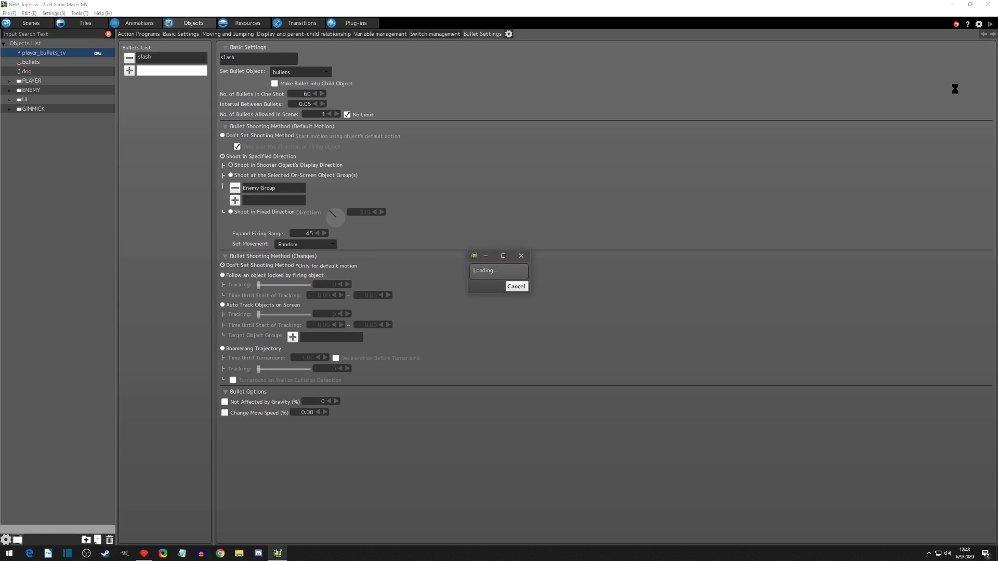
pyautogui.press('Down')
pyautogui.press('z')
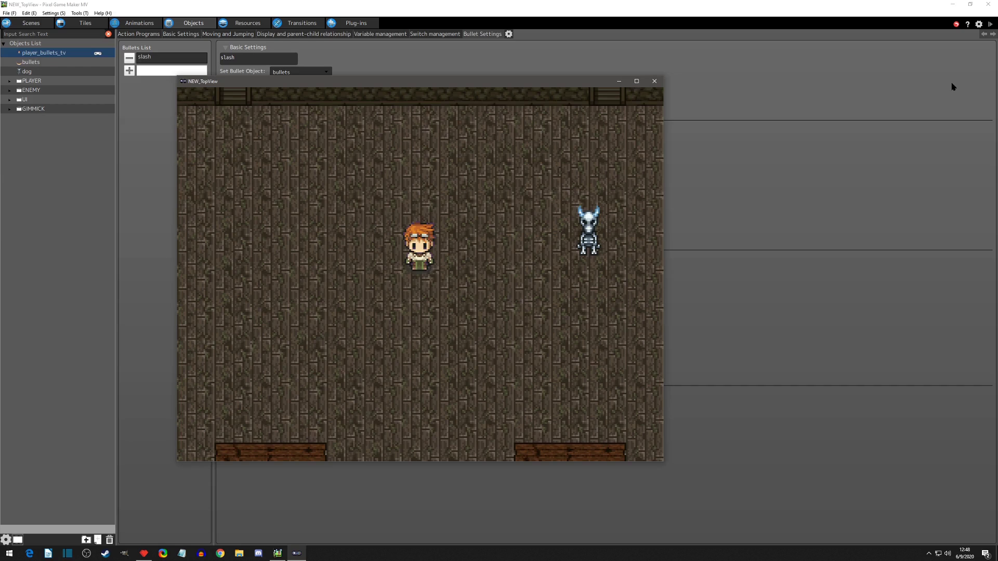
pyautogui.click(655, 82)
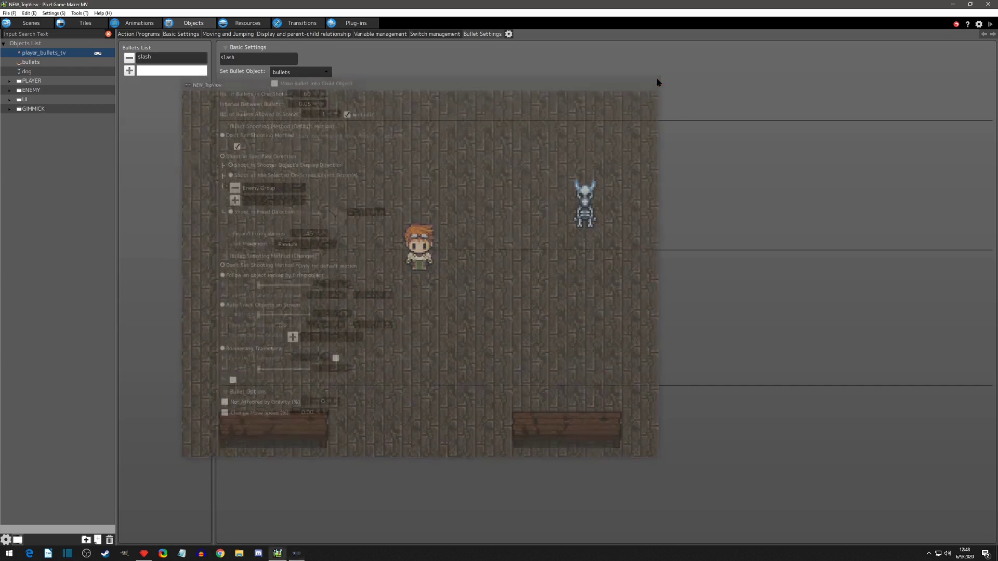
# Set the slash bullet's Expand Firing Range to 360 and test-play the Random movement
pyautogui.write('360')
pyautogui.press('Return')
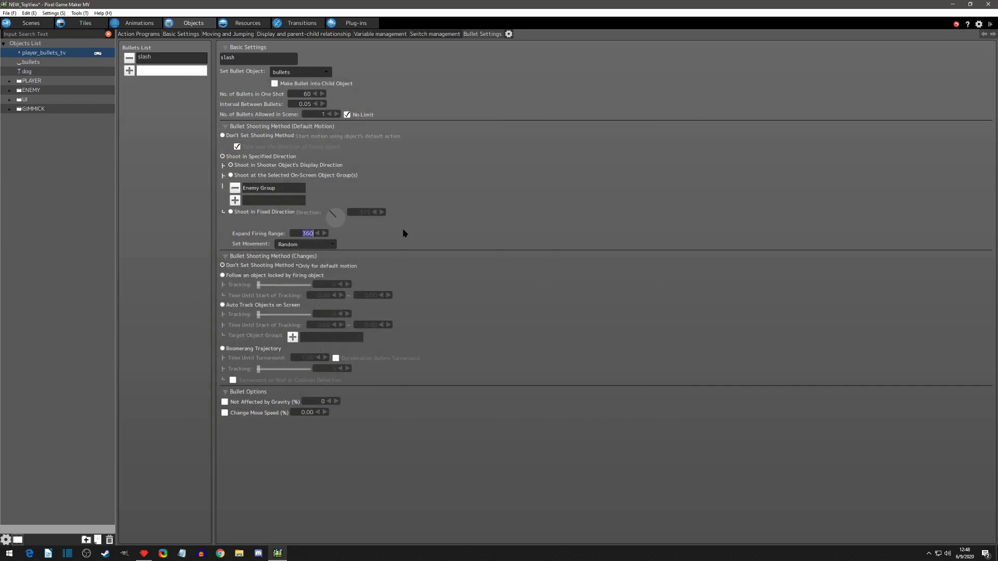
pyautogui.click(990, 25)
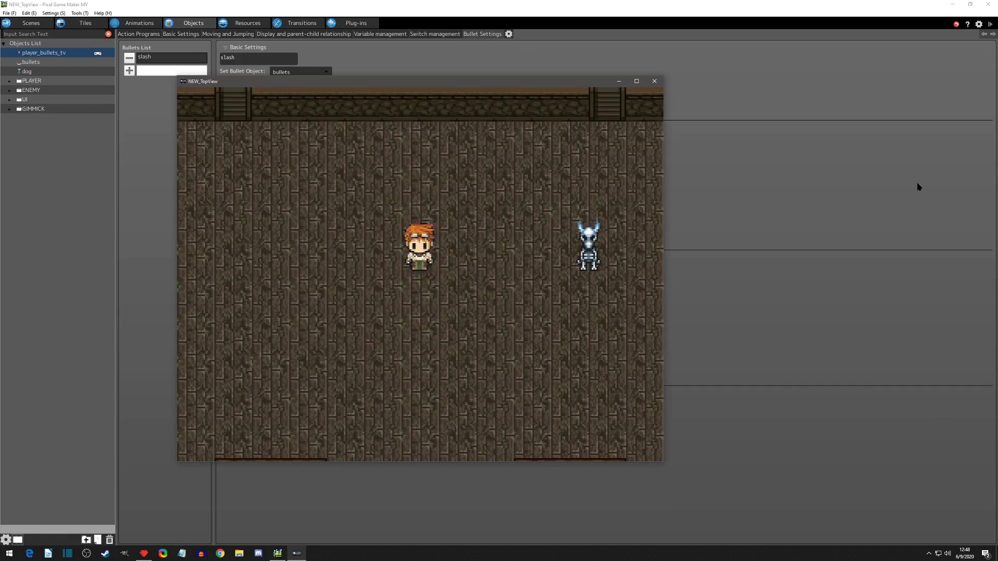
pyautogui.click(655, 81)
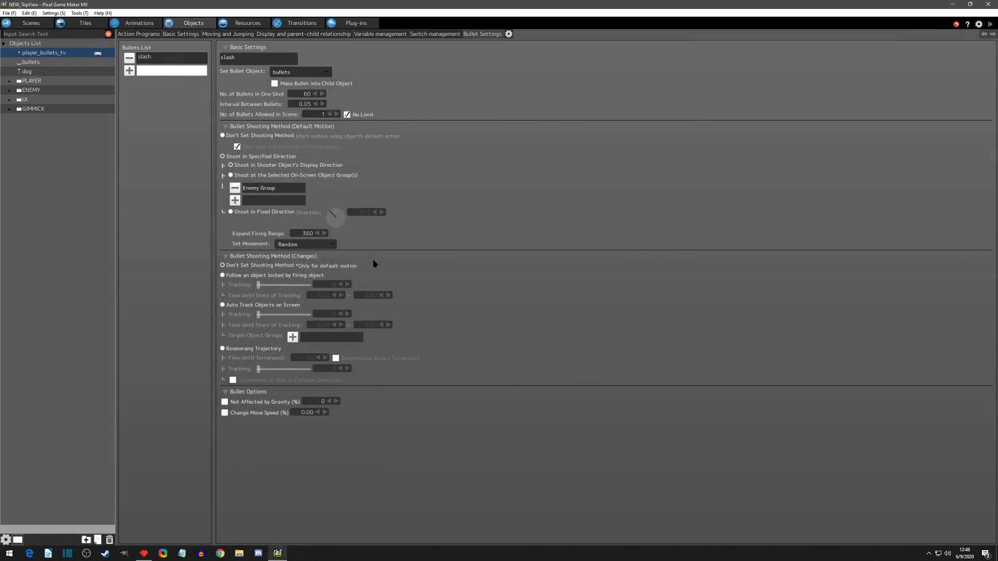
# Set the slash bullet's movement back to Wiper and its Expand Firing Range to 45
pyautogui.click(298, 245)
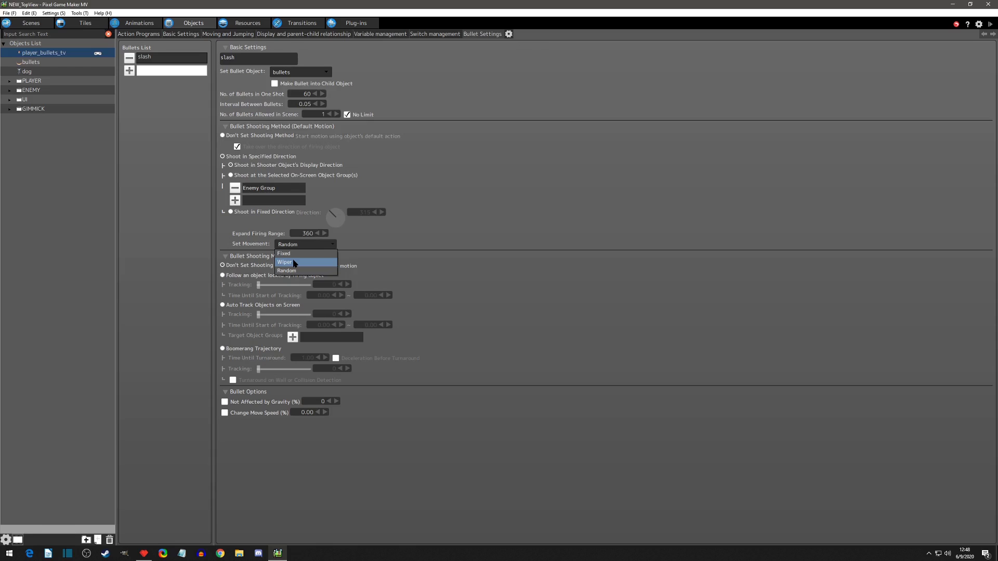
pyautogui.click(295, 263)
pyautogui.doubleClick(301, 234)
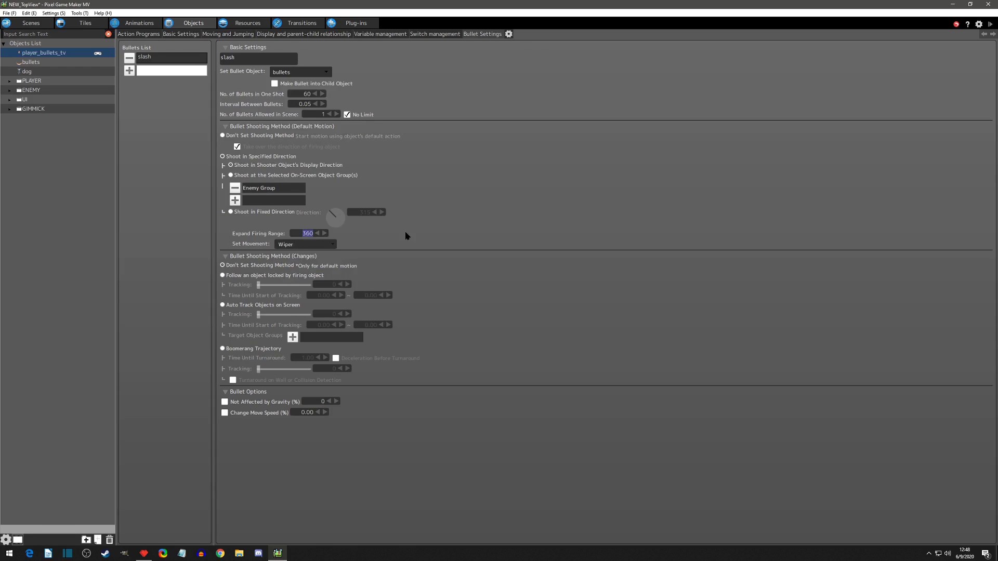
pyautogui.write('45')
pyautogui.doubleClick(304, 94)
# Test-play the sixty-bullet slash attack with the Wiper movement and the 45-degree firing range
pyautogui.click(989, 24)
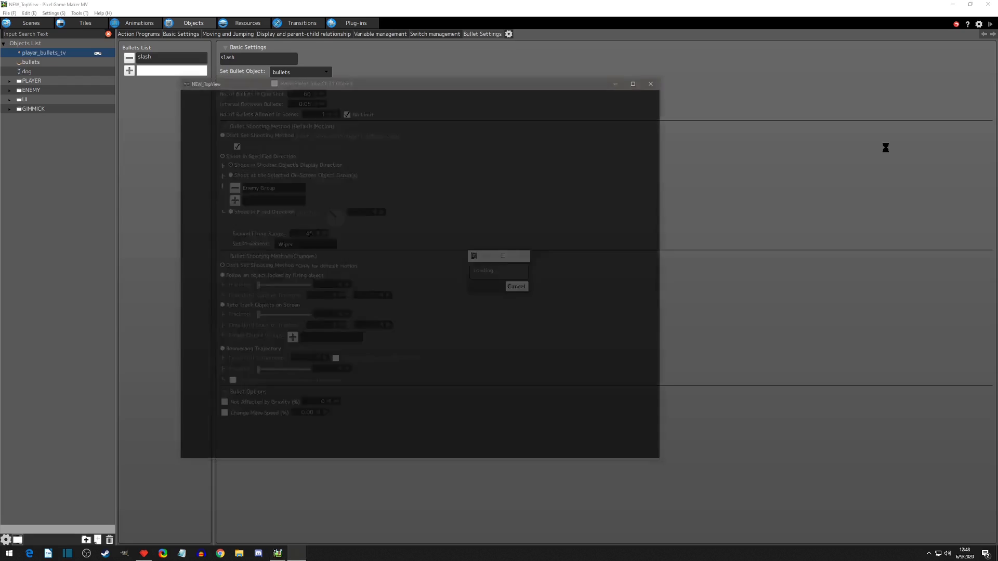
pyautogui.press('z')
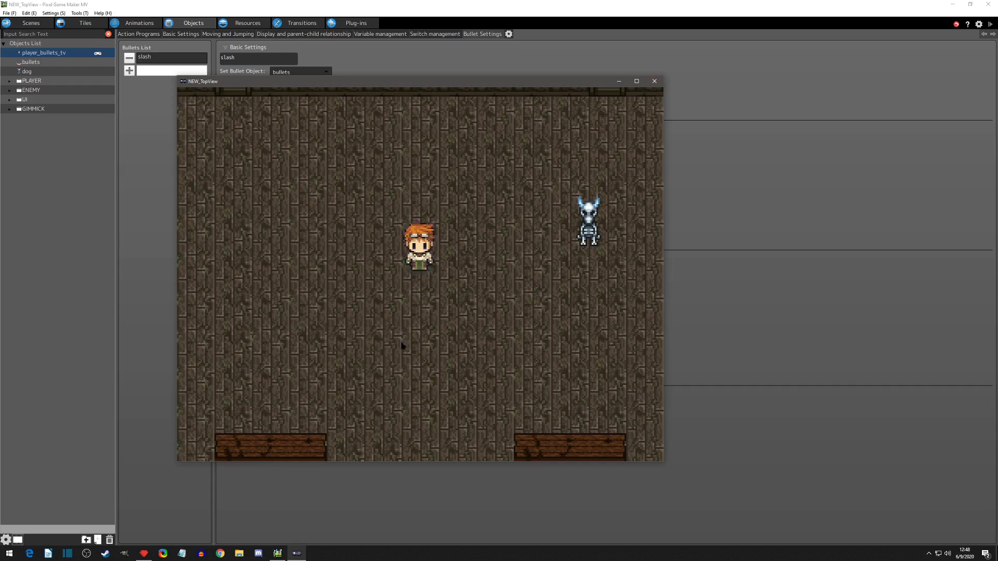
pyautogui.click(654, 81)
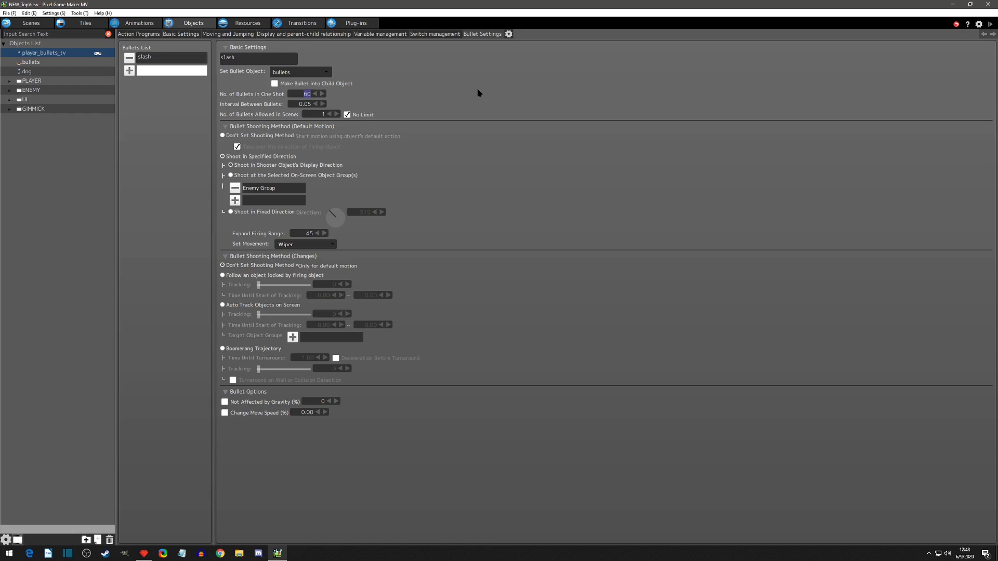
# Set the slash bullet's No. of Bullets in One Shot to 10, save, and test-play the slash attack
pyautogui.press('Return')
pyautogui.hotkey('ctrl', 's')
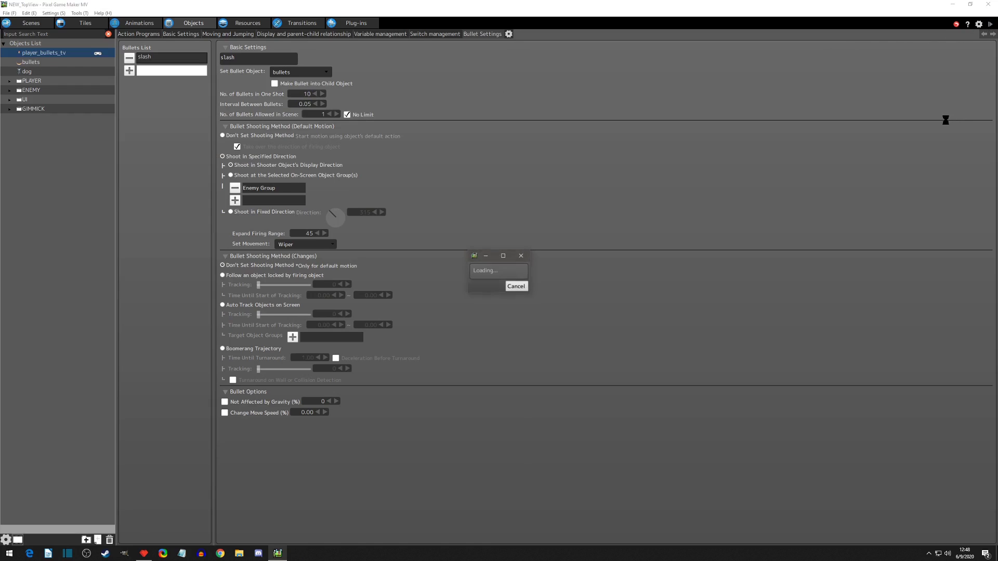
pyautogui.press('Down')
pyautogui.press('z')
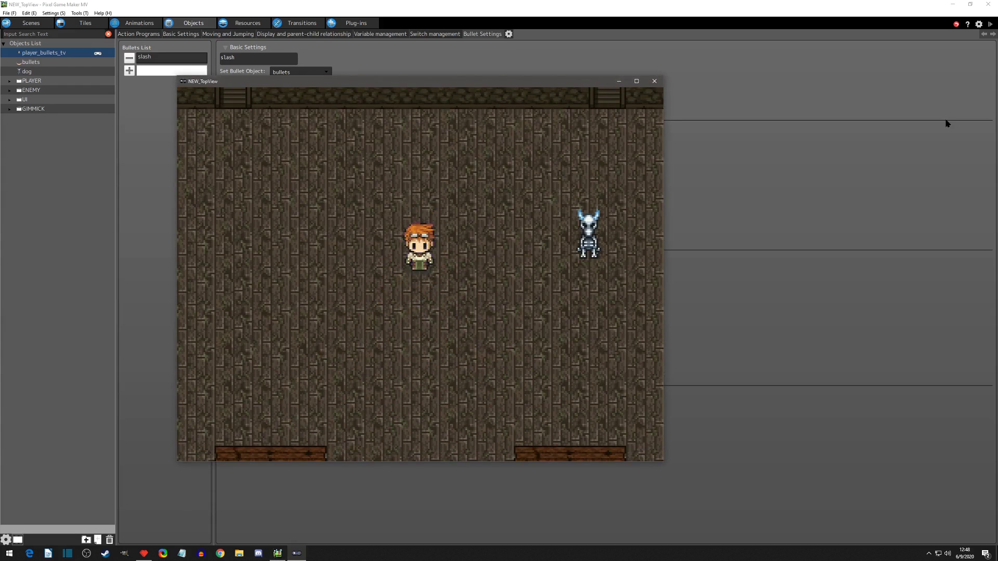
# Close the test play and set the slash bullet's movement to Fixed with an Expand Firing Range of 0
pyautogui.click(654, 81)
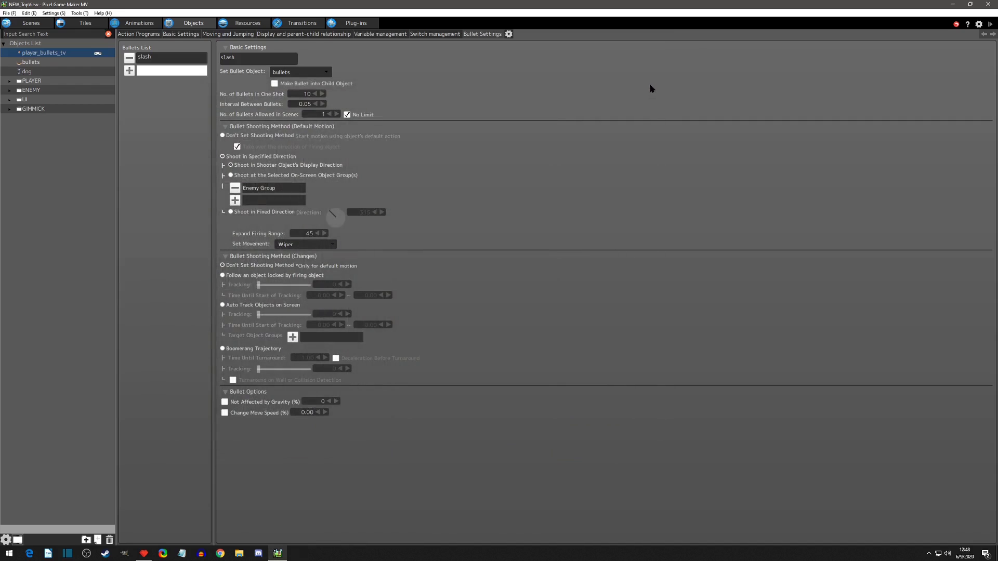
pyautogui.click(294, 245)
pyautogui.click(294, 255)
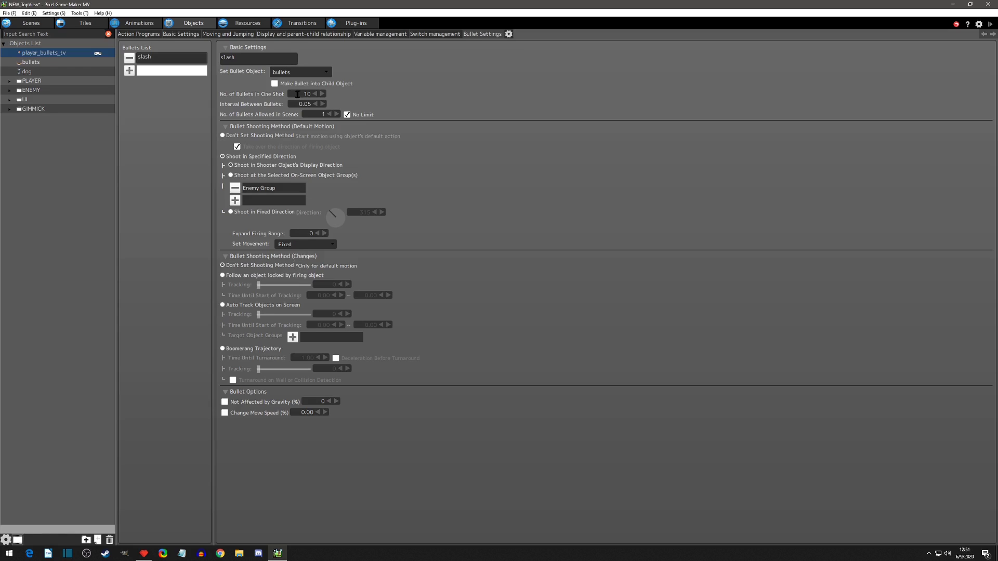
# Set the slash bullet to 1 bullet per shot with a 0.00 interval, following the locked object with Tracking 53
pyautogui.moveTo(299, 94); pyautogui.dragTo(330, 95)
pyautogui.write('1')
pyautogui.press('Tab')
pyautogui.write('0')
pyautogui.click(357, 98)
pyautogui.click(225, 276)
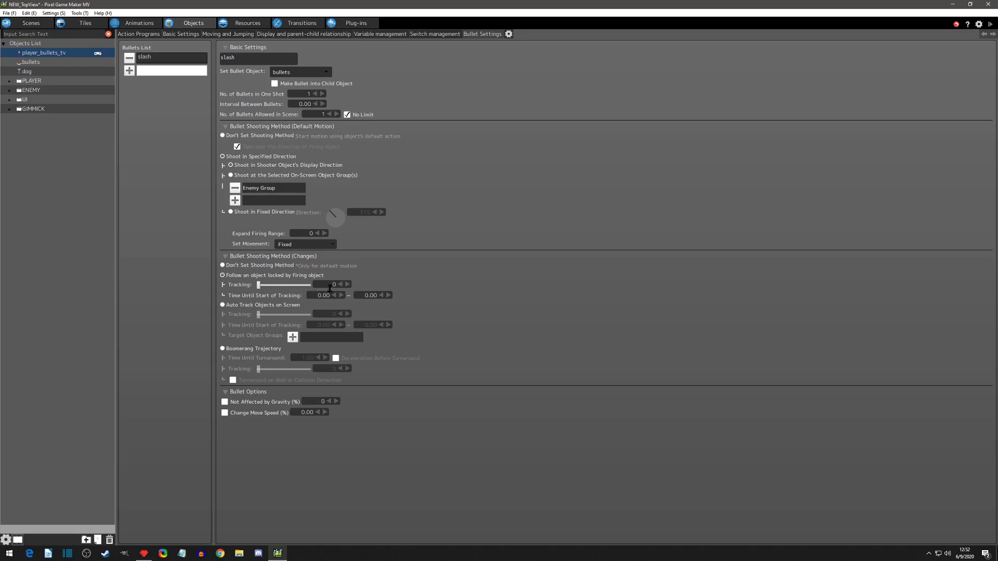
pyautogui.moveTo(258, 285); pyautogui.dragTo(279, 283)
# Add a Lock Object runtime action, set by object group, to the slash action ahead of its Fire Bullet action
pyautogui.click(138, 34)
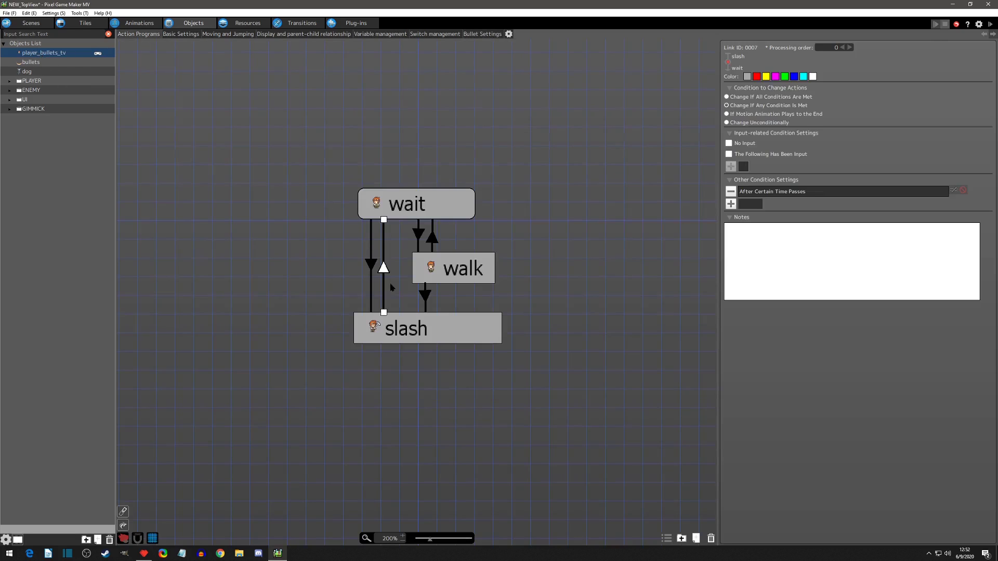
pyautogui.click(407, 322)
pyautogui.click(730, 392)
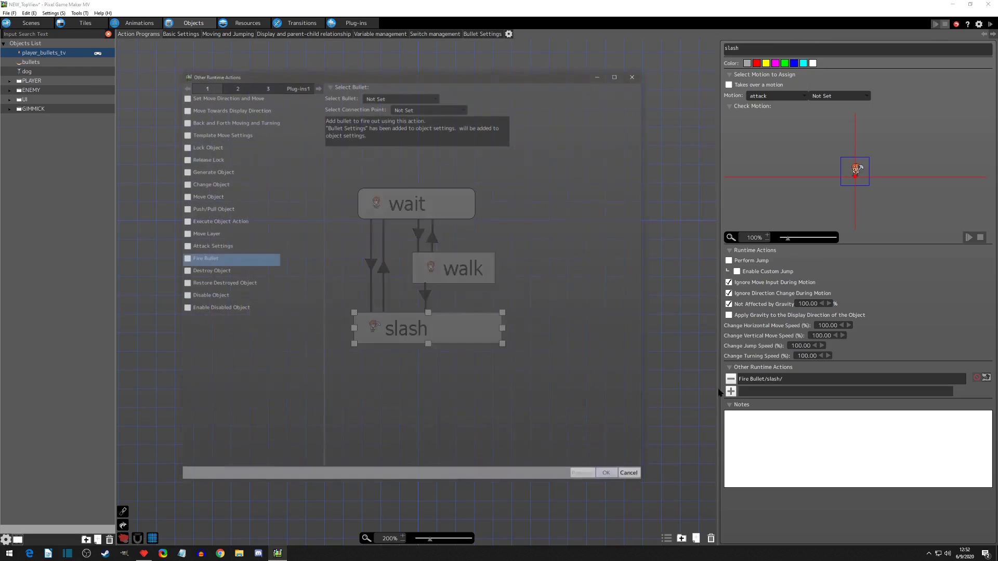
pyautogui.click(187, 147)
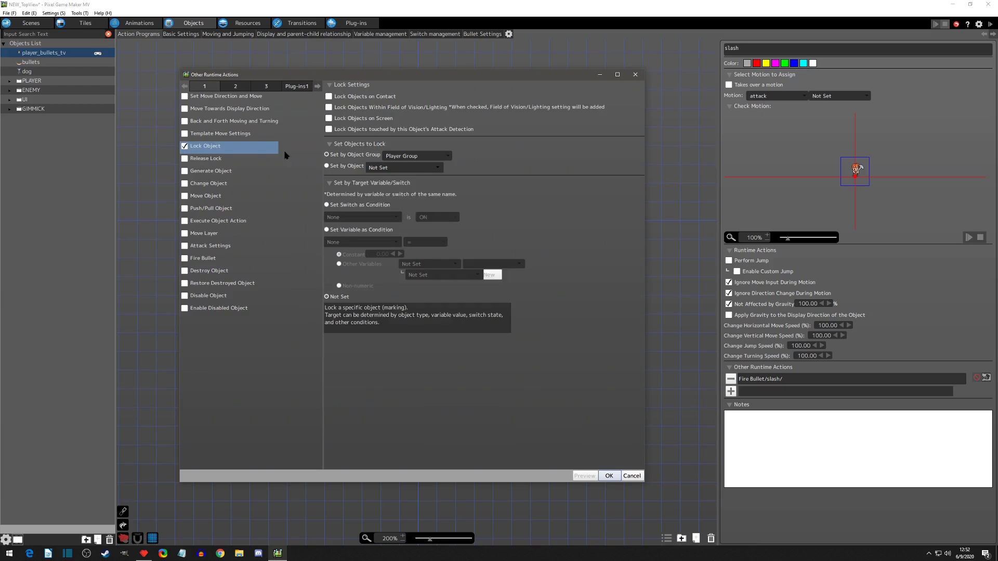
pyautogui.click(391, 157)
pyautogui.click(397, 182)
pyautogui.click(609, 476)
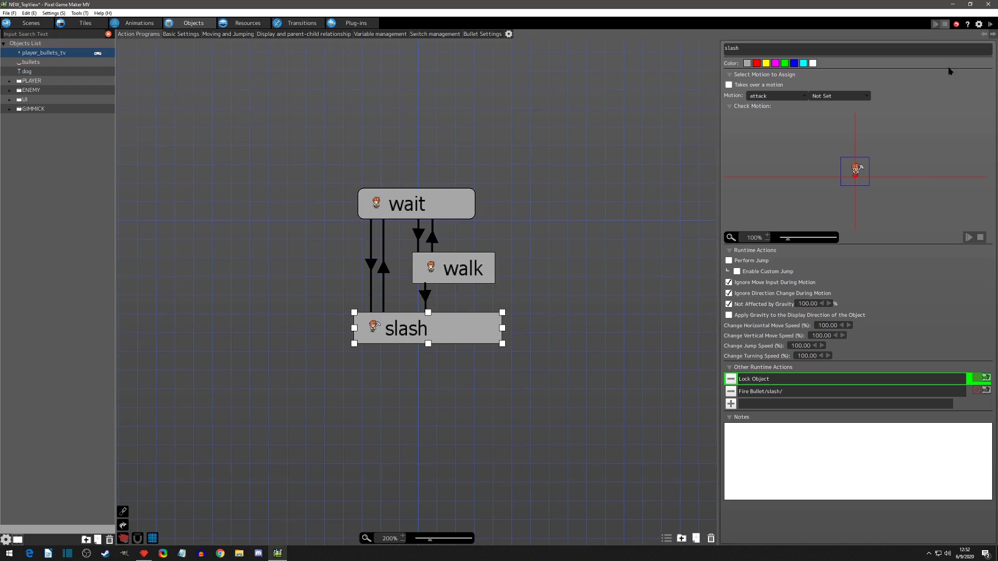
# Test-play the slash attack with the Lock Object action in place
pyautogui.click(990, 26)
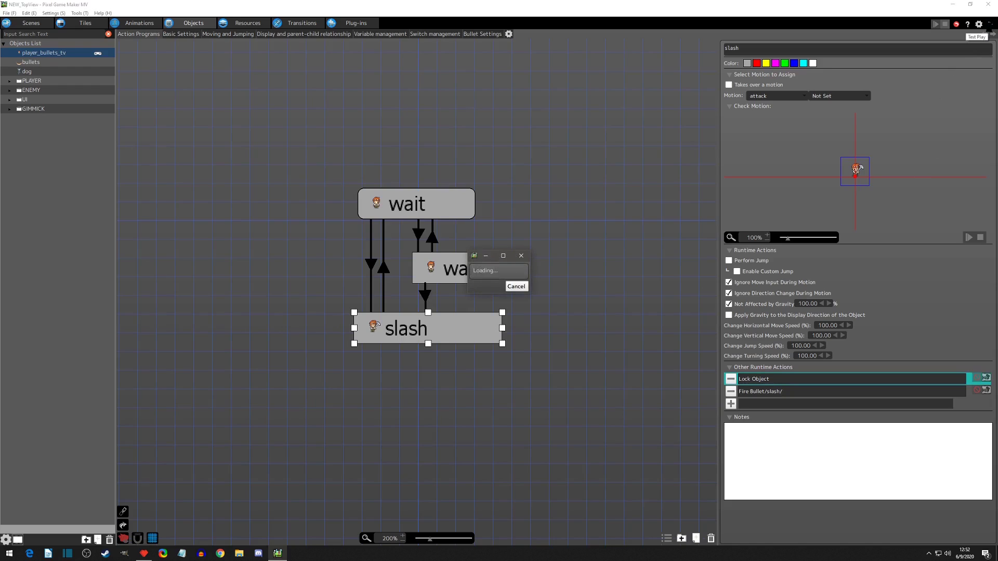
pyautogui.press('z')
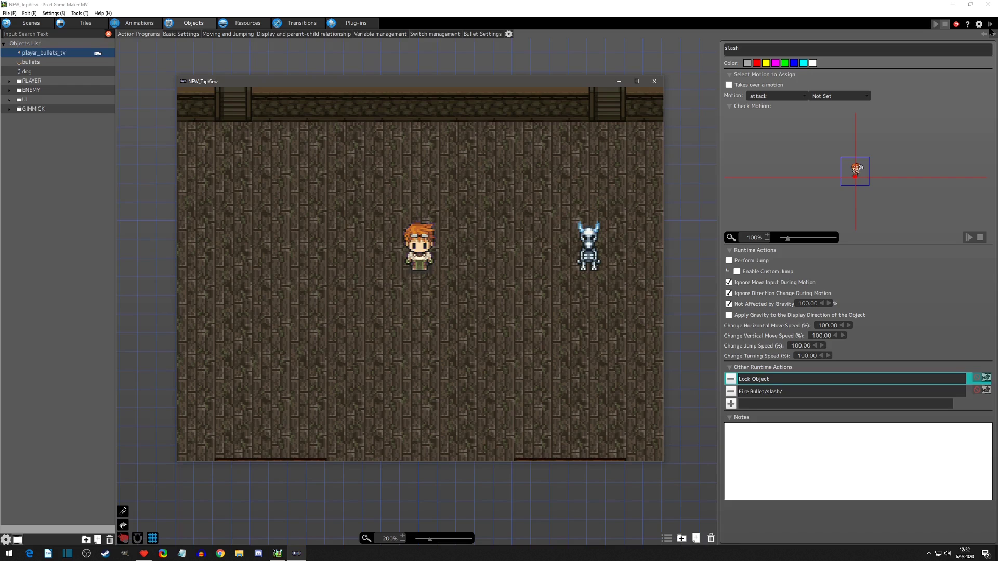
pyautogui.click(655, 81)
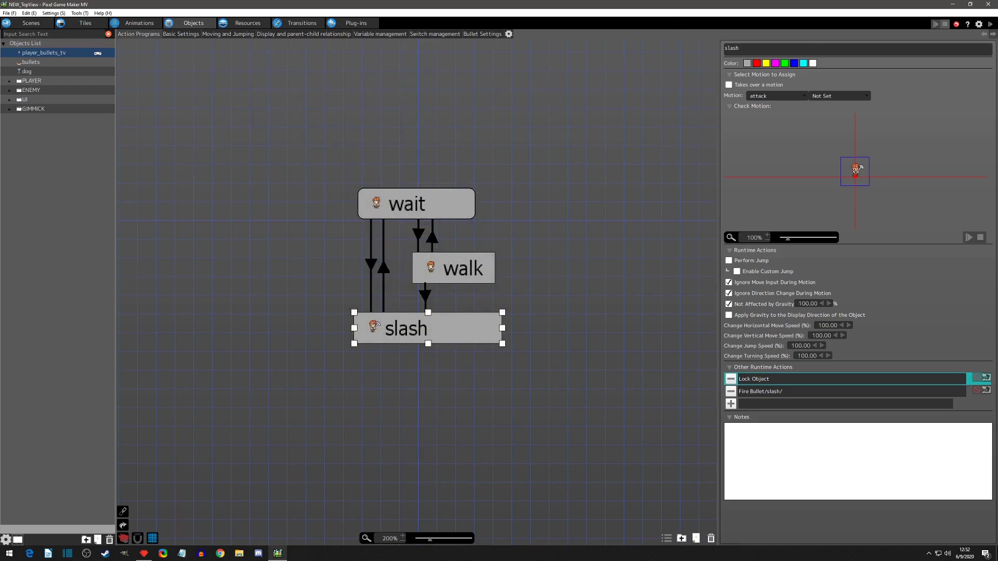
# Change the link from slash back to wait so it triggers If Motion Animation Plays to the End
pyautogui.click(383, 267)
pyautogui.click(739, 117)
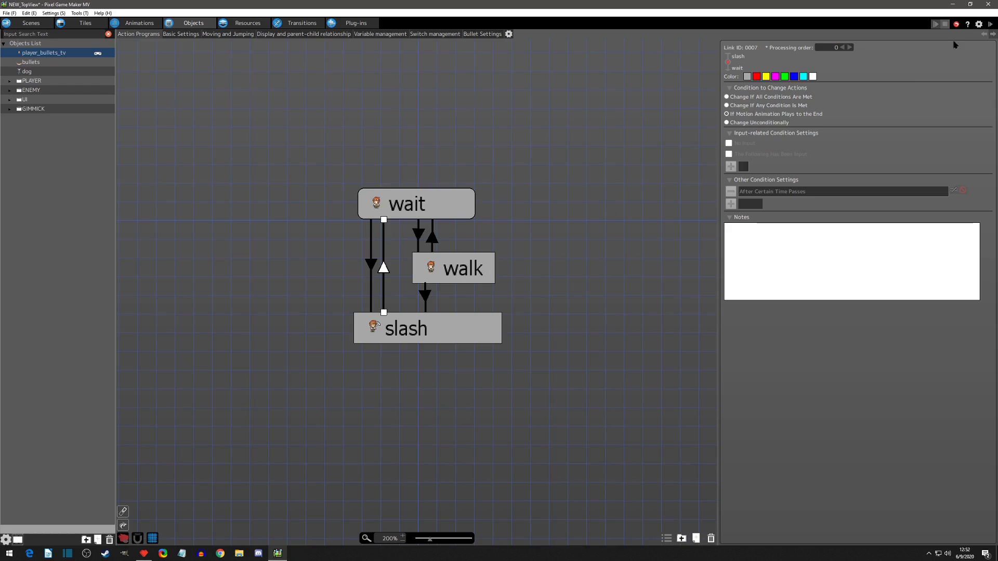
# Set the slash bullet's locked-object Tracking to 0 and test-play the attack from several positions around the enemy
pyautogui.click(484, 34)
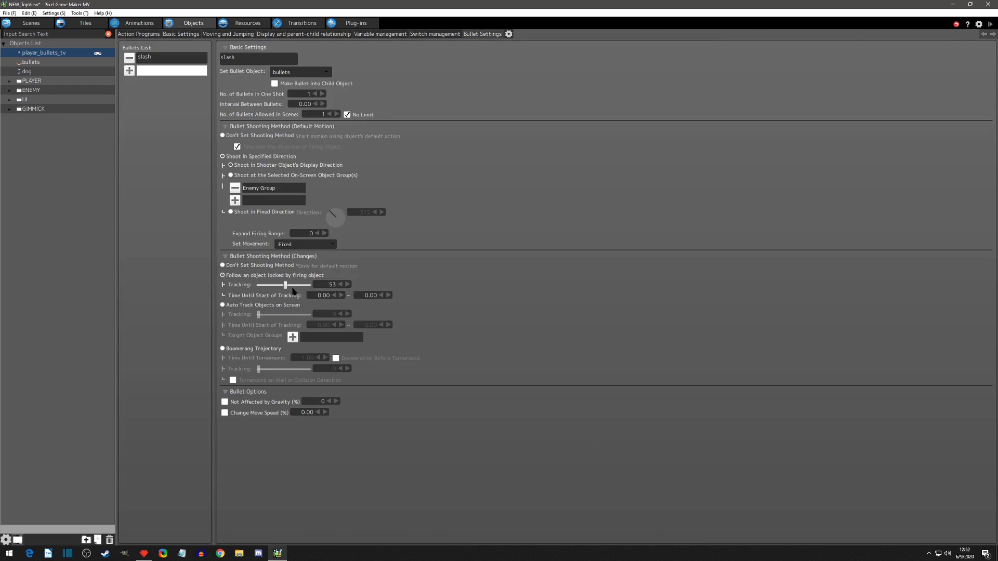
pyautogui.moveTo(285, 286); pyautogui.dragTo(233, 290)
pyautogui.click(989, 23)
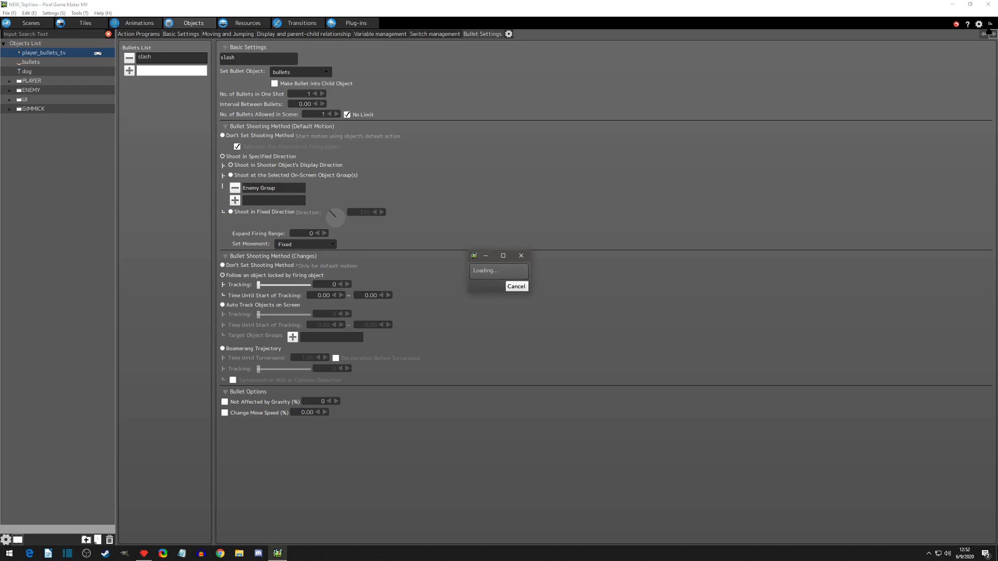
pyautogui.press('z')
pyautogui.press('Down')
pyautogui.press('Right')
pyautogui.press('z')
pyautogui.press('Right')
pyautogui.press('z')
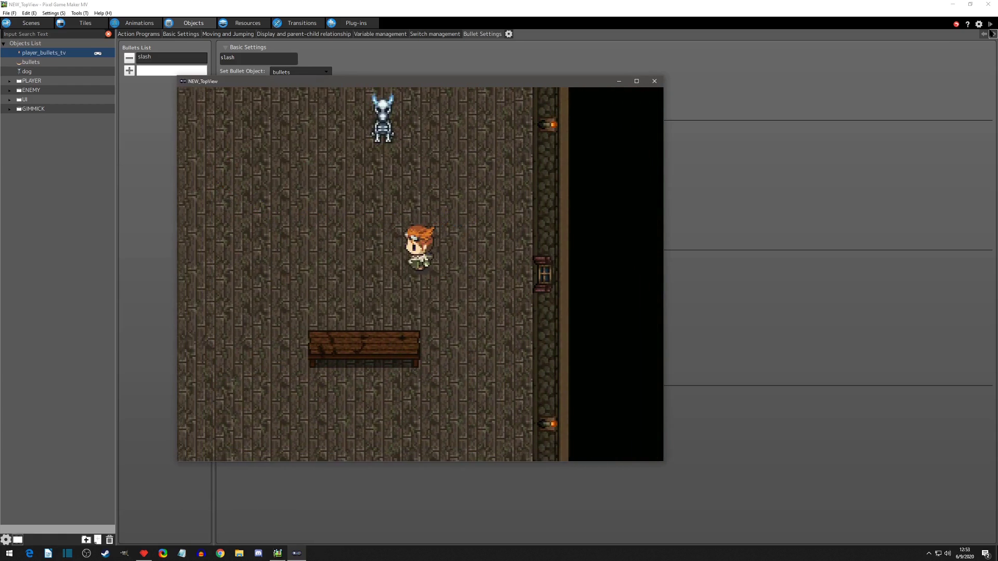
pyautogui.press('Left')
pyautogui.press('Up')
pyautogui.press('z')
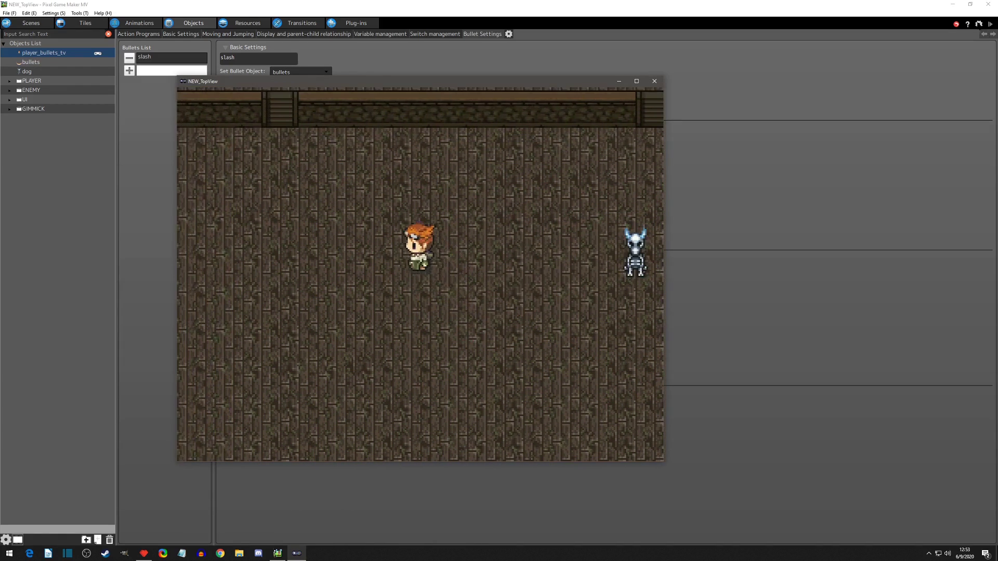
pyautogui.click(654, 81)
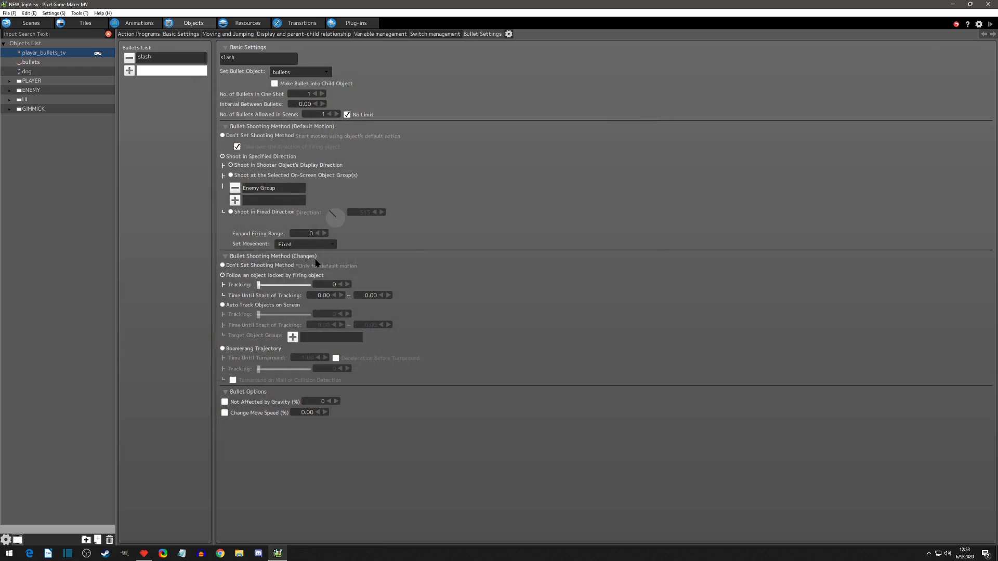
# Set the slash bullet's locked-object Tracking to 86 and test-play the attack while moving around the enemy
pyautogui.moveTo(259, 285); pyautogui.dragTo(304, 287)
pyautogui.click(990, 23)
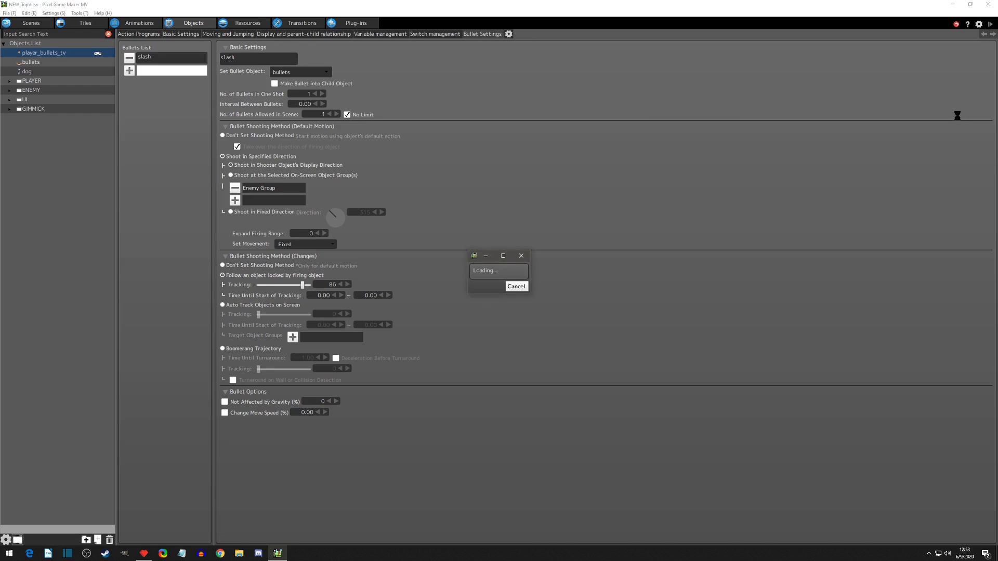
pyautogui.press('Down')
pyautogui.press('z')
pyautogui.press('Right')
pyautogui.press('Down')
pyautogui.press('z')
pyautogui.press('Down')
pyautogui.press('Right')
pyautogui.press('z')
pyautogui.press('Left')
pyautogui.press('Up')
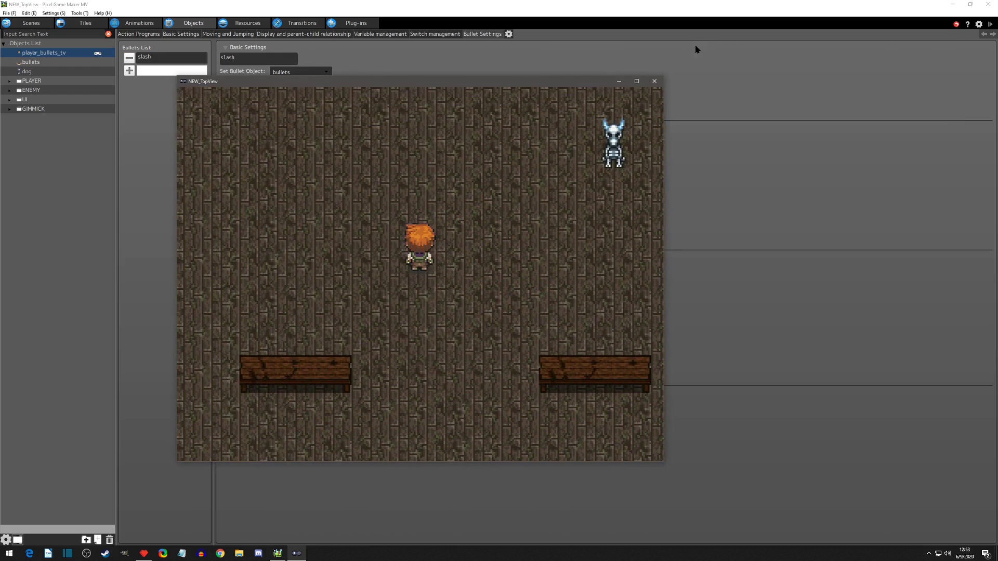
pyautogui.click(656, 80)
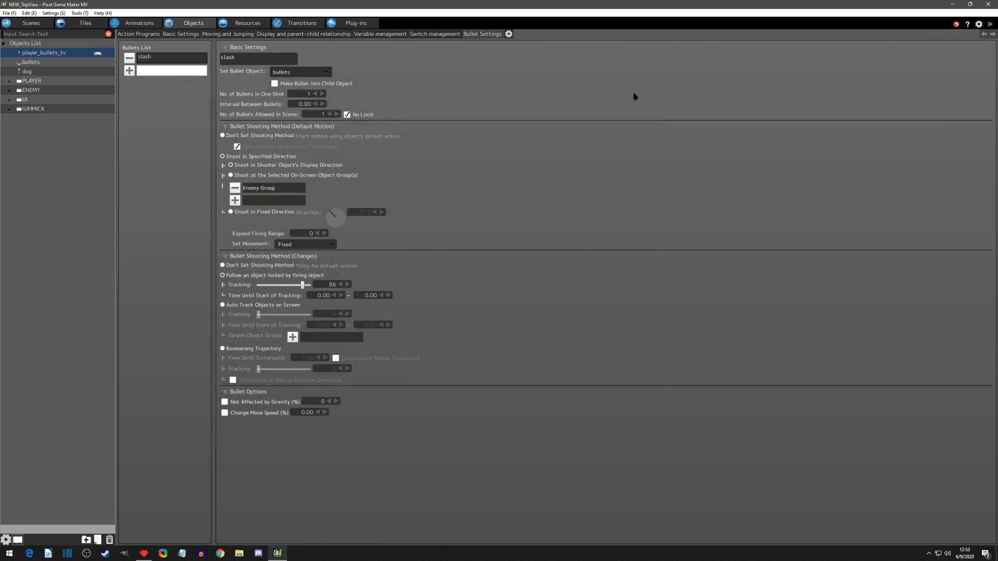
# Set the locked-object Time Until Start of Tracking to 0.50–0.50 and its Tracking to 50
pyautogui.doubleClick(320, 295)
pyautogui.tripleClick(315, 295)
pyautogui.write('.5')
pyautogui.tripleClick(365, 295)
pyautogui.write('.')
pyautogui.press('Return')
pyautogui.doubleClick(324, 283)
pyautogui.write('50')
pyautogui.press('Return')
# Test-play the slash attack with the 0.50 tracking delay and Tracking at 50
pyautogui.click(989, 24)
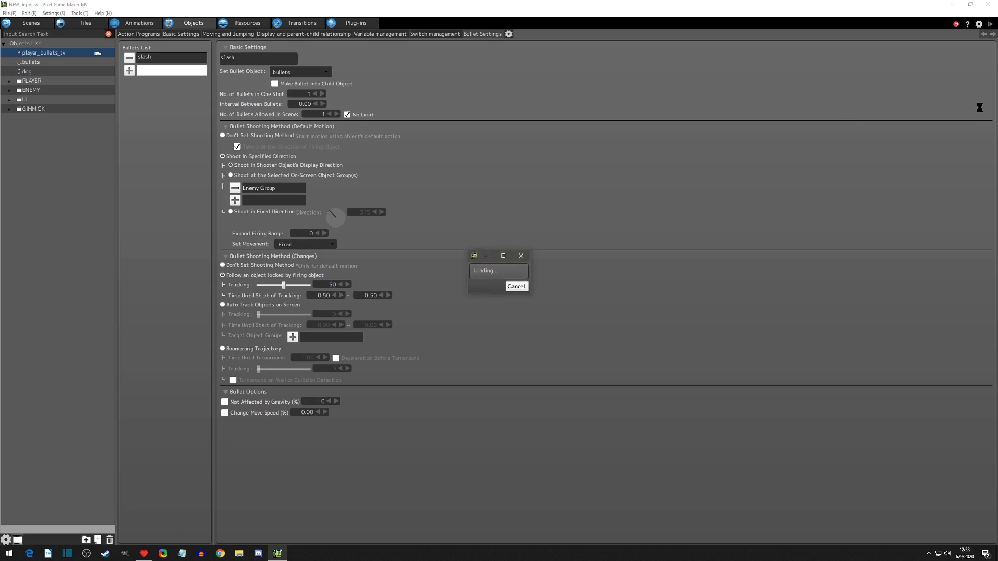
pyautogui.press('Down')
pyautogui.press('Down')
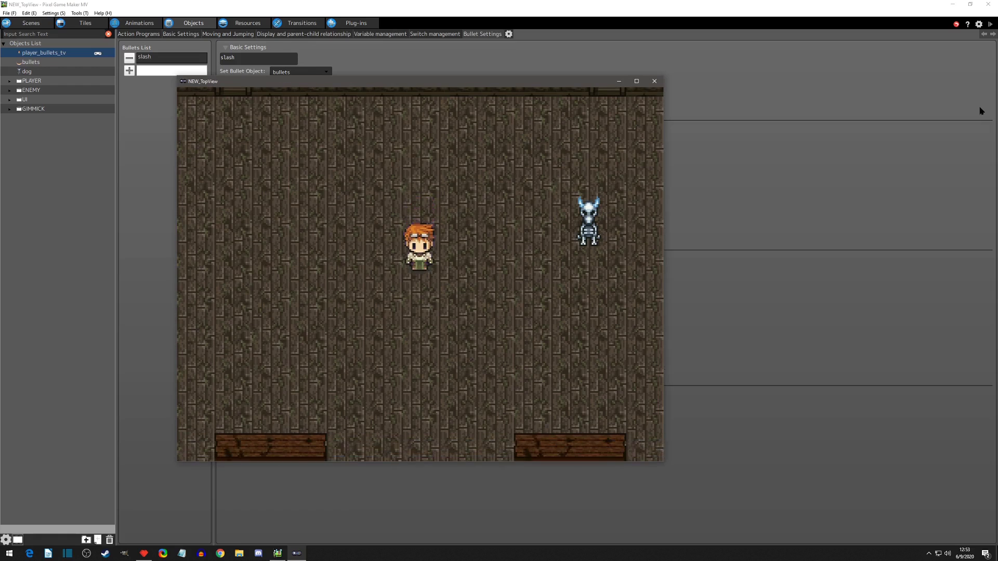
pyautogui.press('z')
pyautogui.press('z')
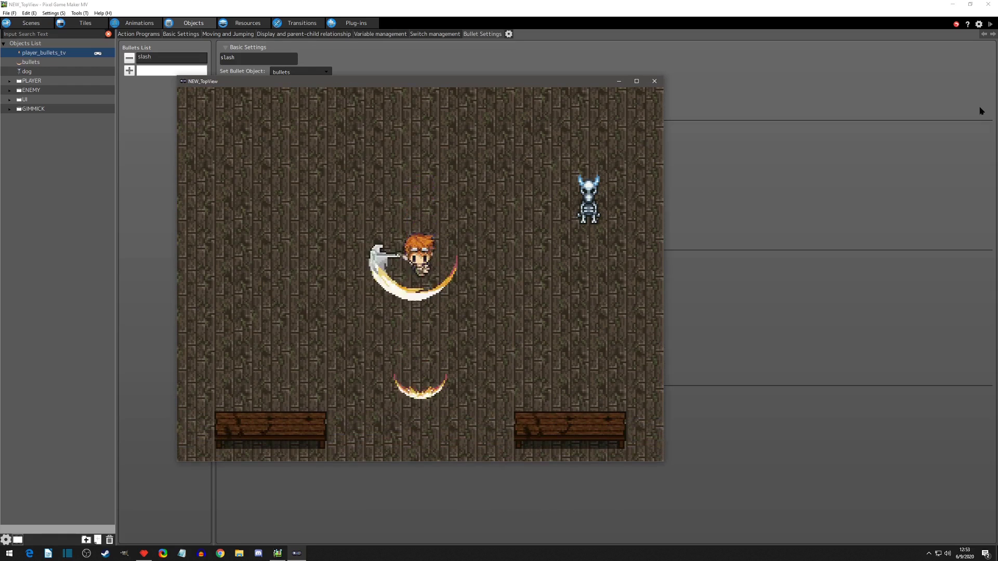
pyautogui.click(654, 81)
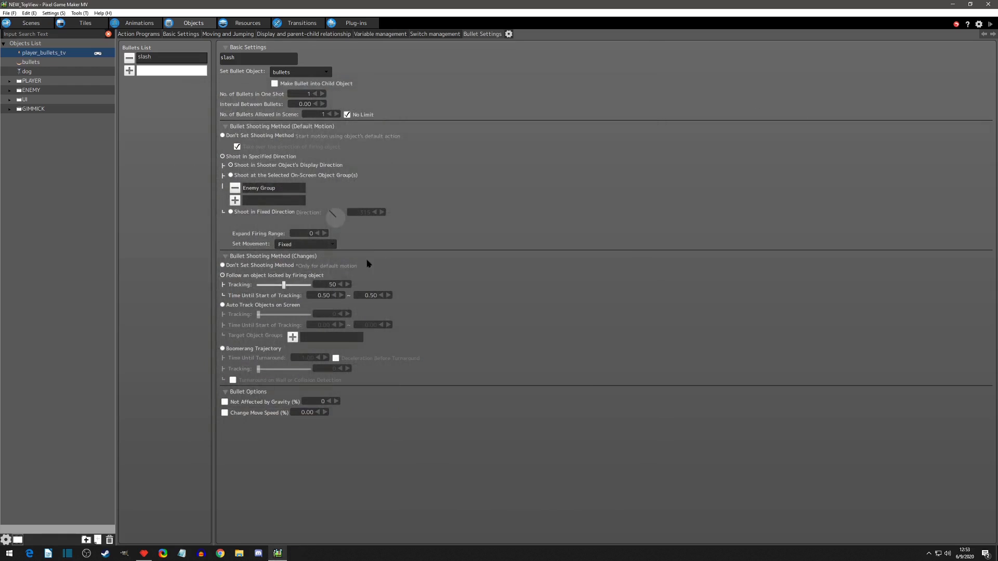
# Set the locked-object Time Until Start of Tracking to 0.10–0.10
pyautogui.click(324, 295)
pyautogui.write('.1')
pyautogui.press('Tab')
pyautogui.write('.1')
# Test-play the slash attack with the 0.10 tracking delay, firing from different positions around the enemy
pyautogui.click(990, 24)
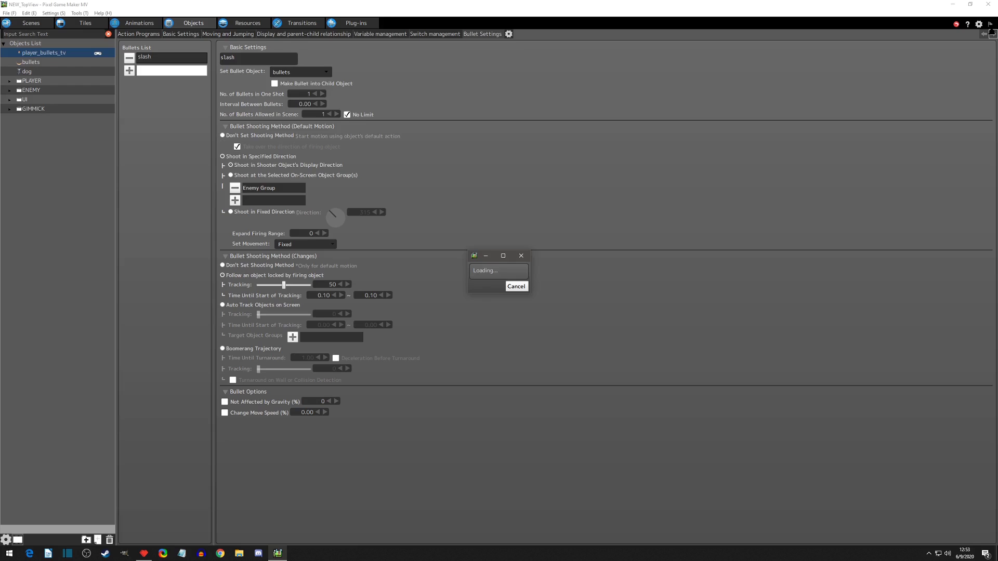
pyautogui.press('z')
pyautogui.press('Down')
pyautogui.press('z')
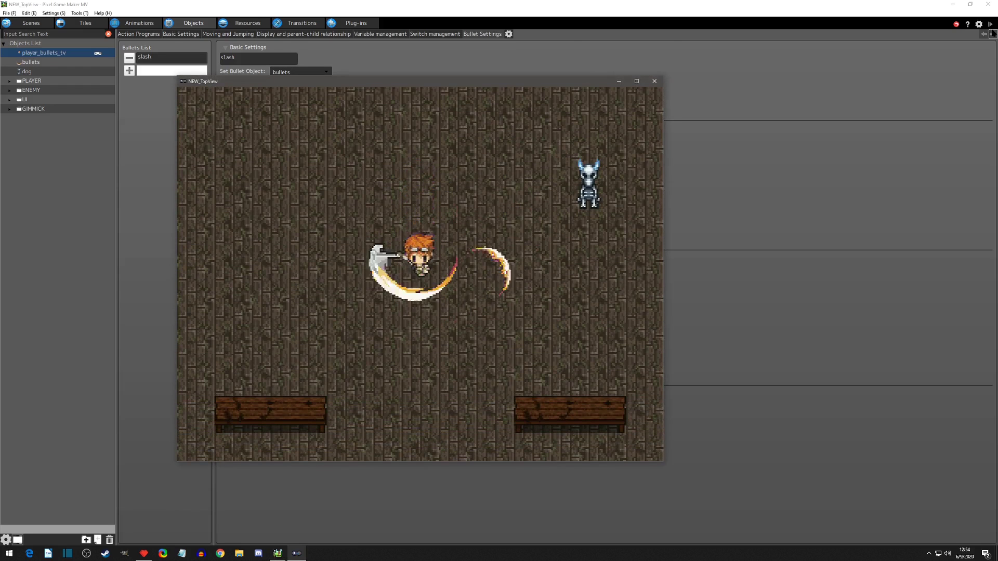
pyautogui.press('z')
pyautogui.press('Right')
pyautogui.press('z')
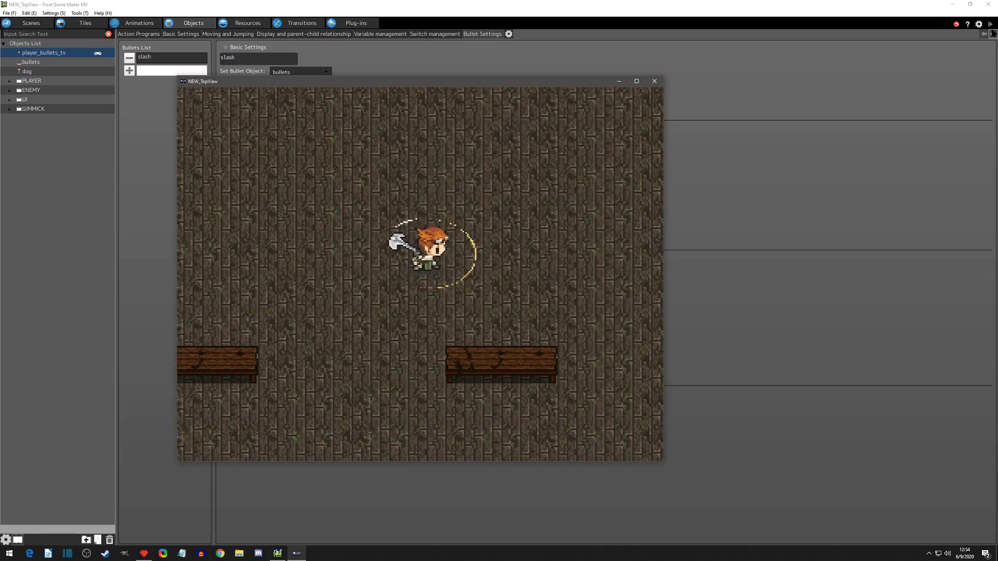
pyautogui.press('Right')
pyautogui.press('Down')
pyautogui.press('z')
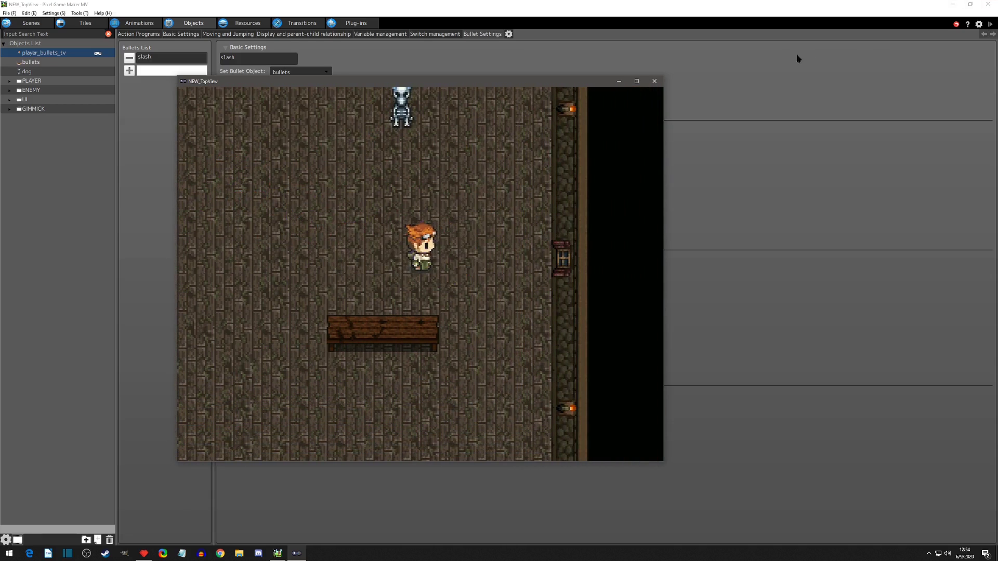
pyautogui.click(654, 82)
# Set the locked-object Tracking to 0 with the 0.10 delay and test-play the slash attack above and below the enemy
pyautogui.moveTo(284, 285); pyautogui.dragTo(258, 285)
pyautogui.click(989, 24)
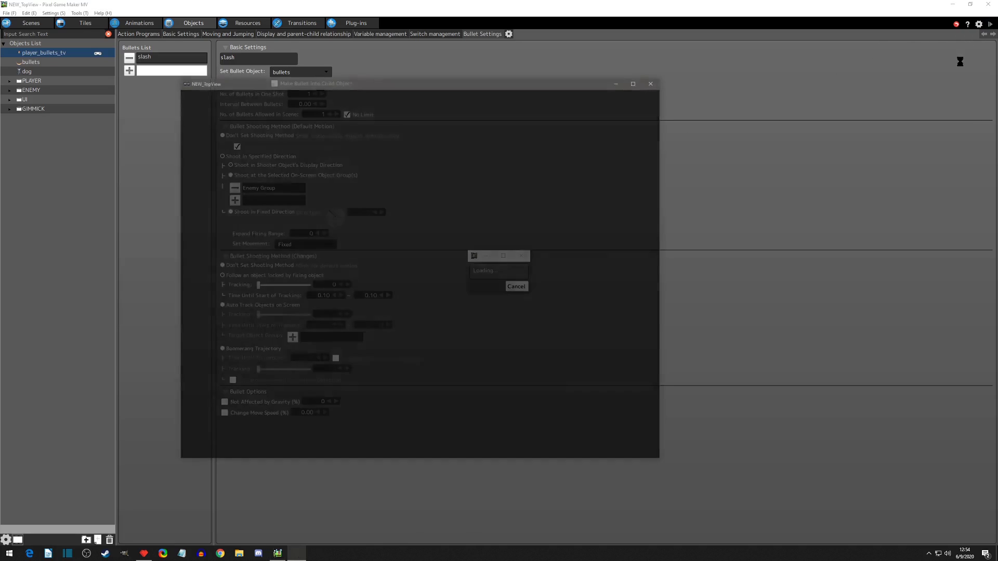
pyautogui.press('z')
pyautogui.press('z')
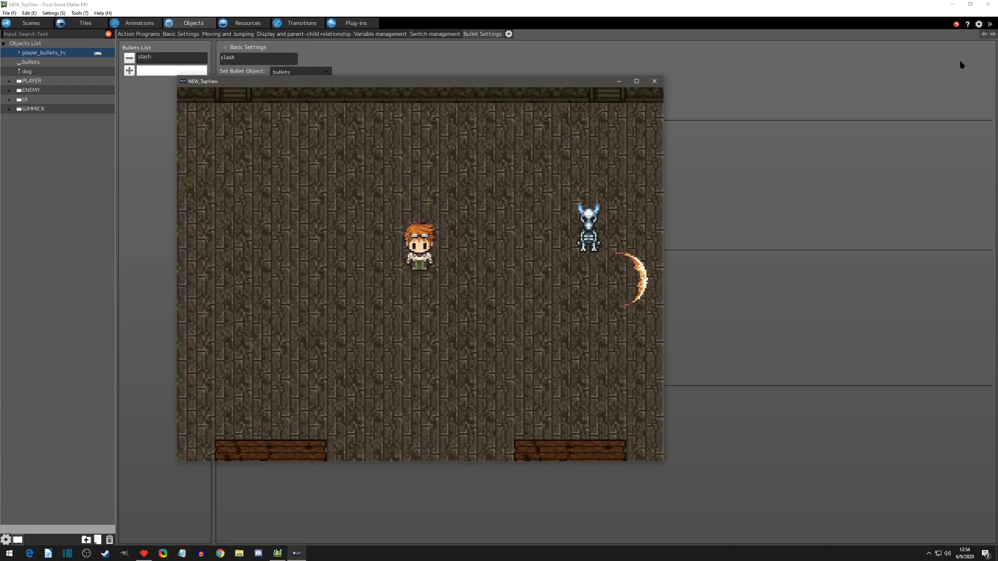
pyautogui.press('Down')
pyautogui.press('z')
pyautogui.press('z')
pyautogui.press('Up')
pyautogui.press('z')
pyautogui.press('z')
pyautogui.press('Up')
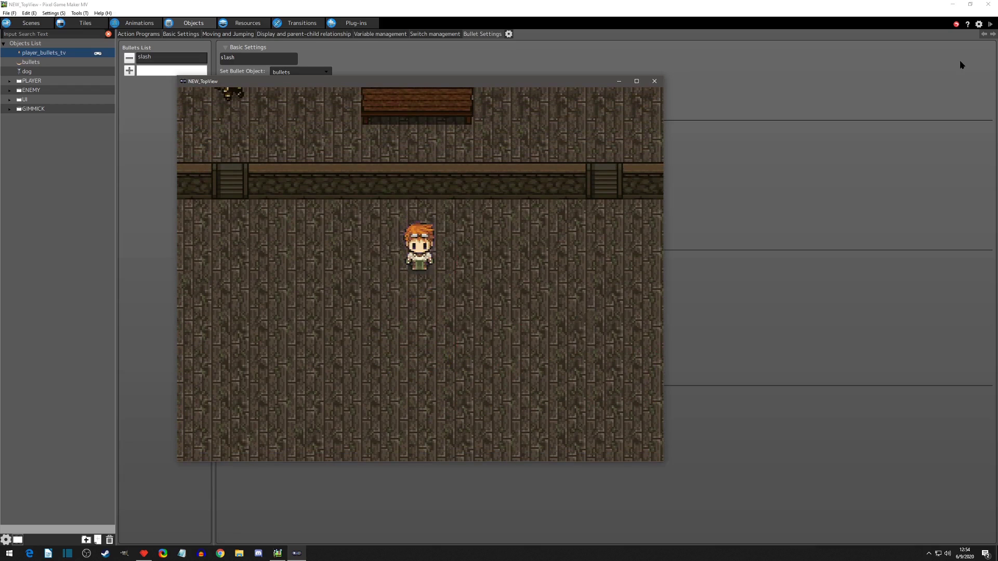
pyautogui.click(654, 81)
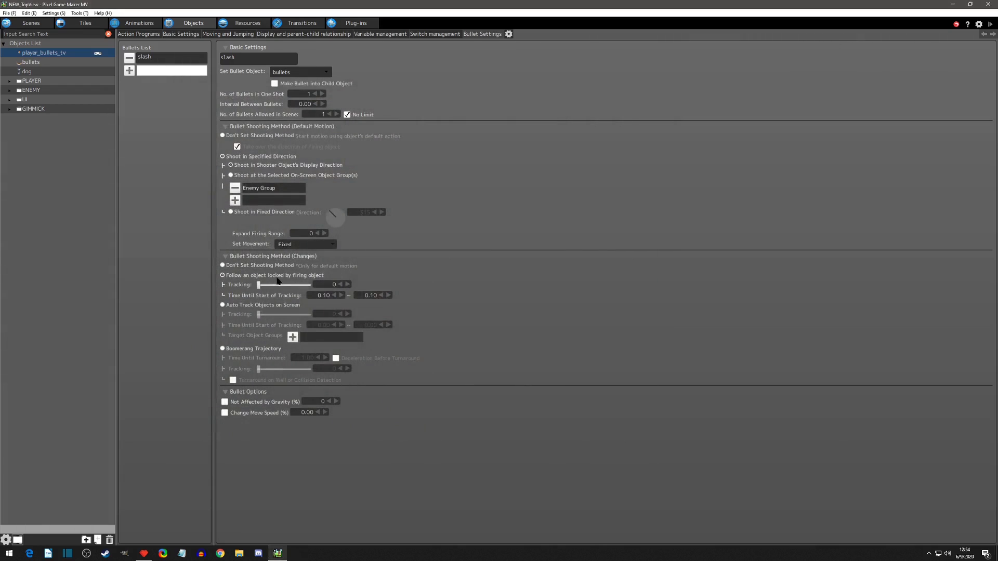
# Set the slash bullet's locked-object Tracking to 100 and test-play the attack from above and below the enemy
pyautogui.moveTo(258, 286); pyautogui.dragTo(317, 286)
pyautogui.click(989, 24)
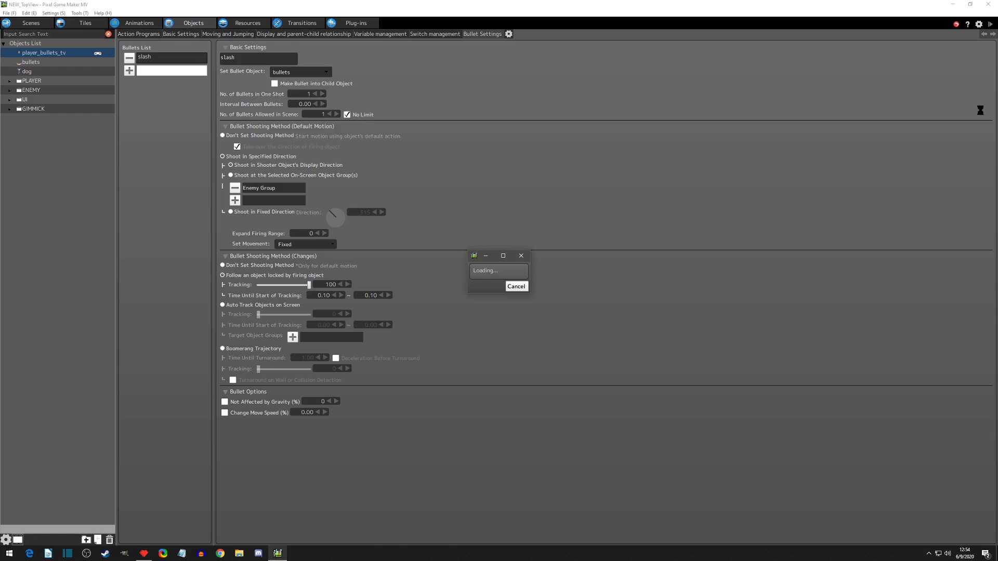
pyautogui.press('Up')
pyautogui.press('z')
pyautogui.press('Down')
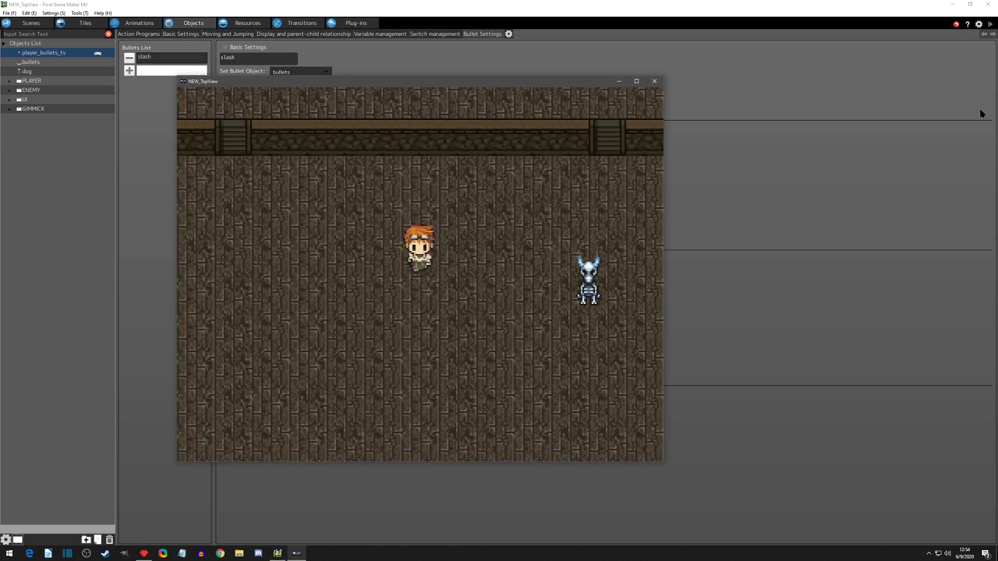
pyautogui.press('Down')
pyautogui.press('z')
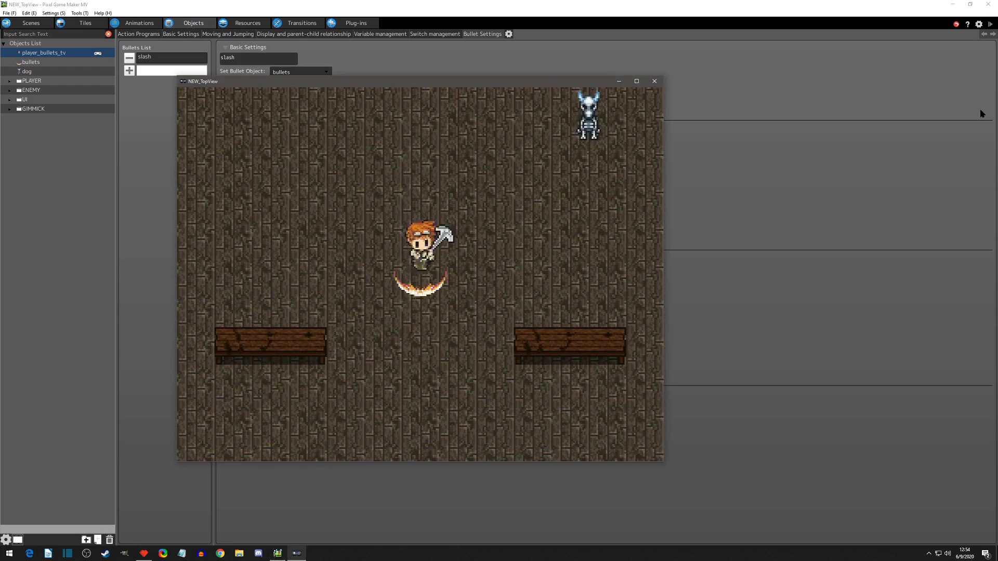
pyautogui.click(658, 84)
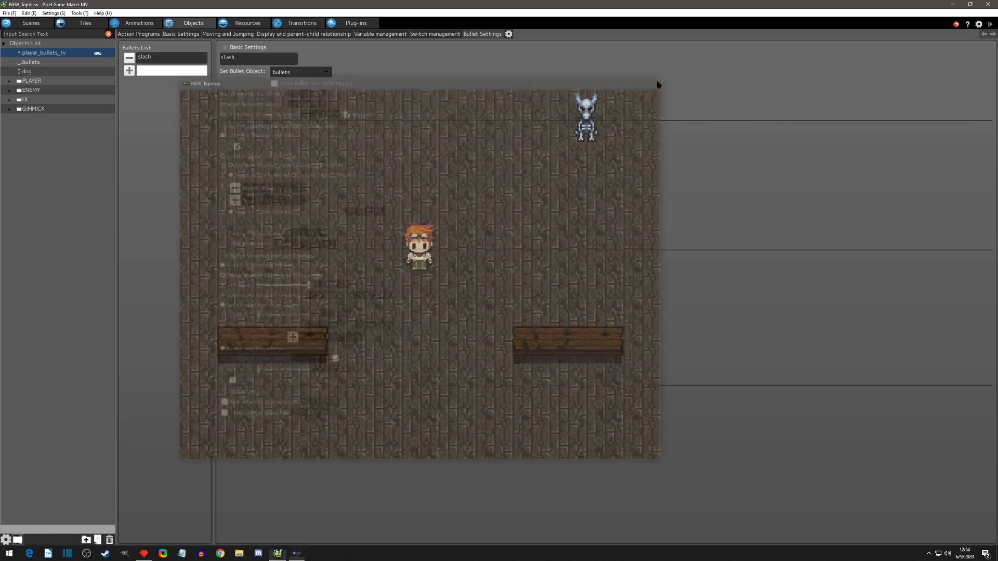
# Set the upper limit of the locked-object Time Until Start of Tracking to 0.30
pyautogui.click(358, 295)
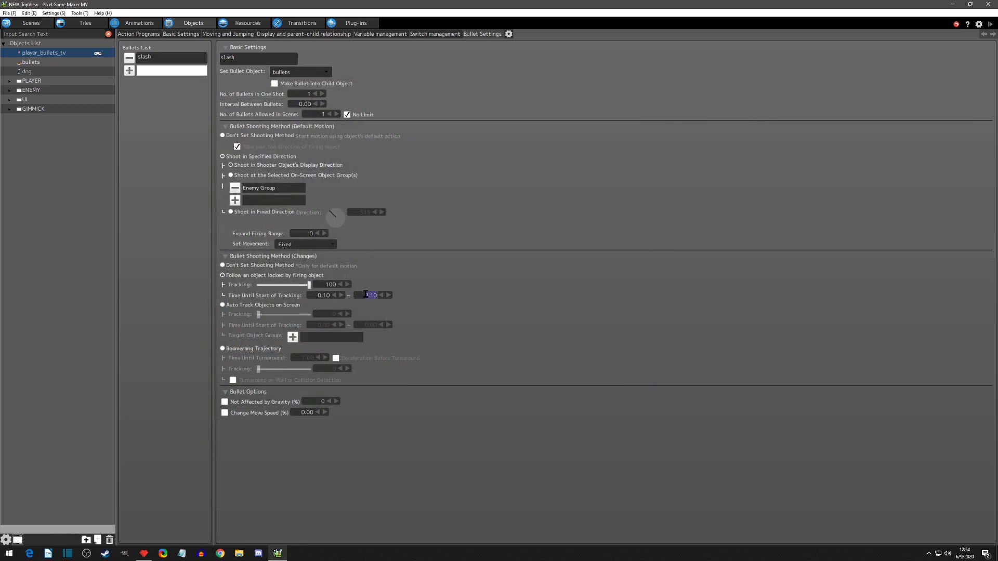
pyautogui.write('0.3')
pyautogui.press('Return')
# Set the slash bullet to 3 bullets in one shot with a 0.10 interval between them, and save the project
pyautogui.doubleClick(307, 94)
pyautogui.doubleClick(292, 104)
pyautogui.write('.2')
pyautogui.press('Return')
pyautogui.write('.1')
pyautogui.press('Return')
pyautogui.click(337, 103)
pyautogui.hotkey('ctrl', 's')
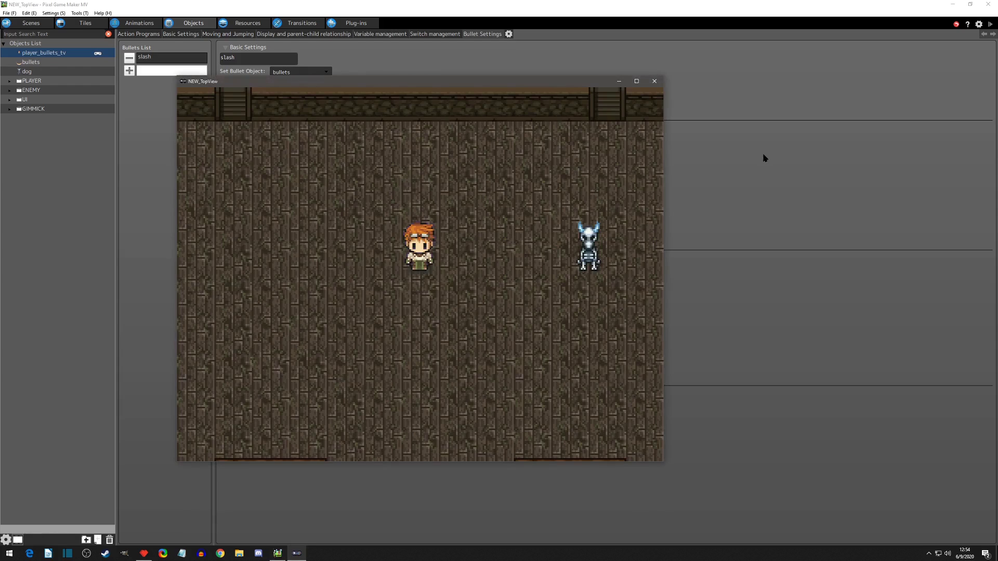
# Test-play the three-bullet slash with the 0.10–0.30 locked-object tracking delay, firing beside and below the enemy
pyautogui.press('z')
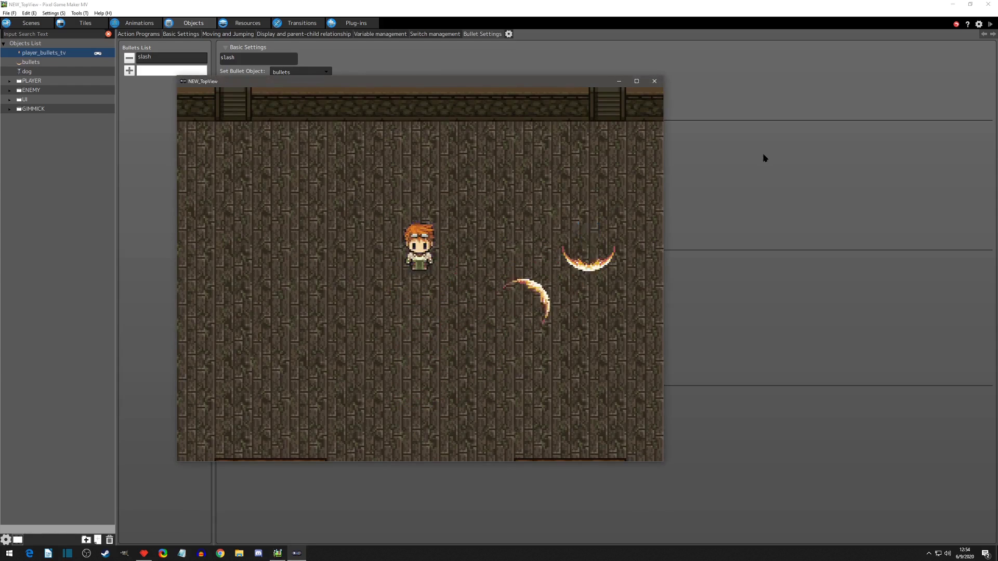
pyautogui.press('Down')
pyautogui.press('z')
pyautogui.press('z')
pyautogui.press('z')
pyautogui.press('z')
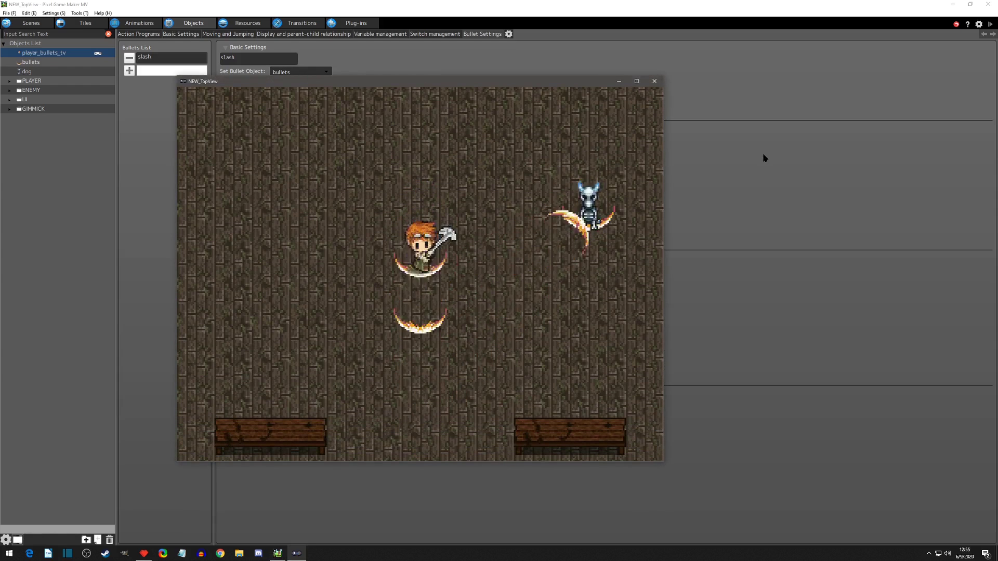
pyautogui.press('z')
pyautogui.press('z')
pyautogui.press('z')
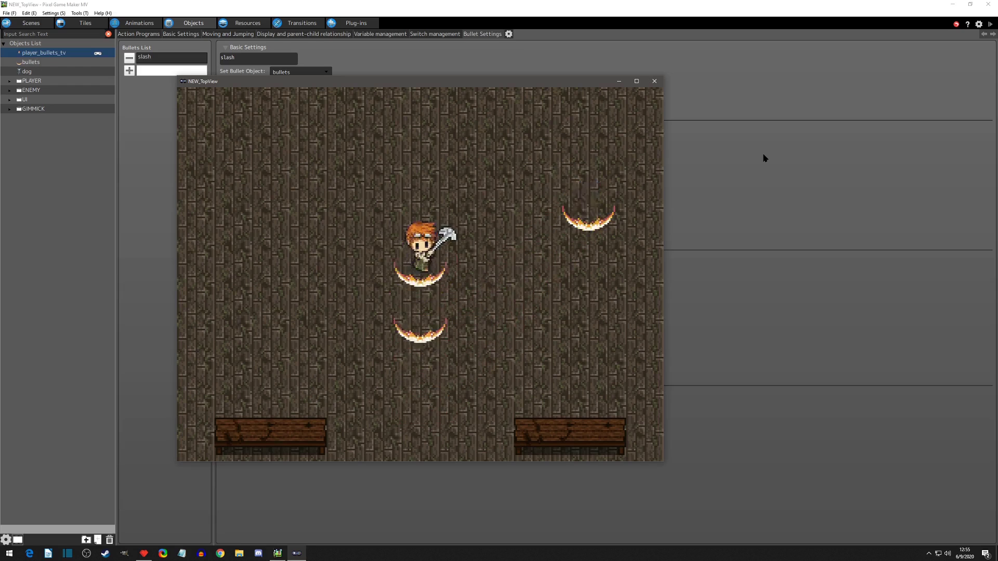
pyautogui.press('z')
pyautogui.press('z')
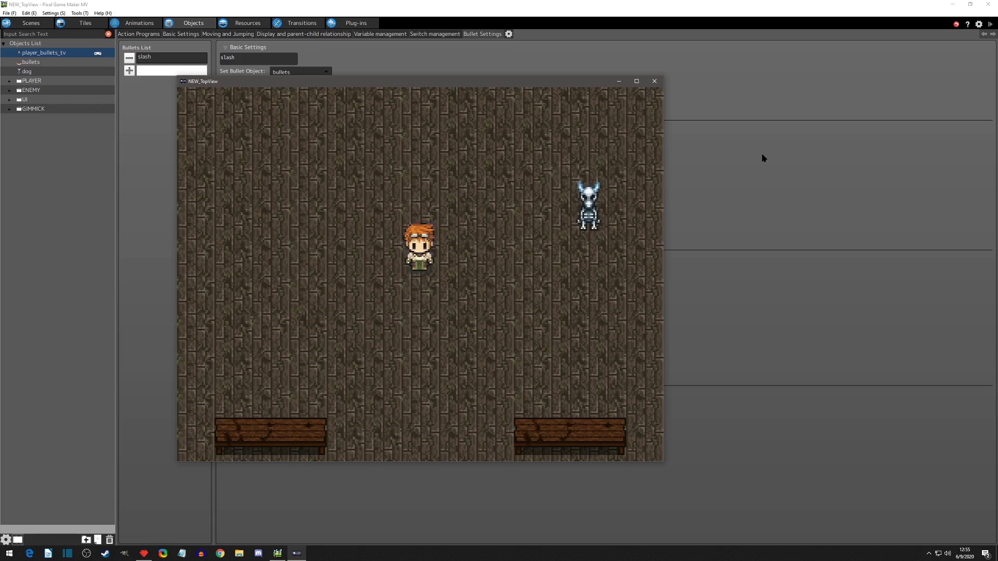
pyautogui.click(660, 83)
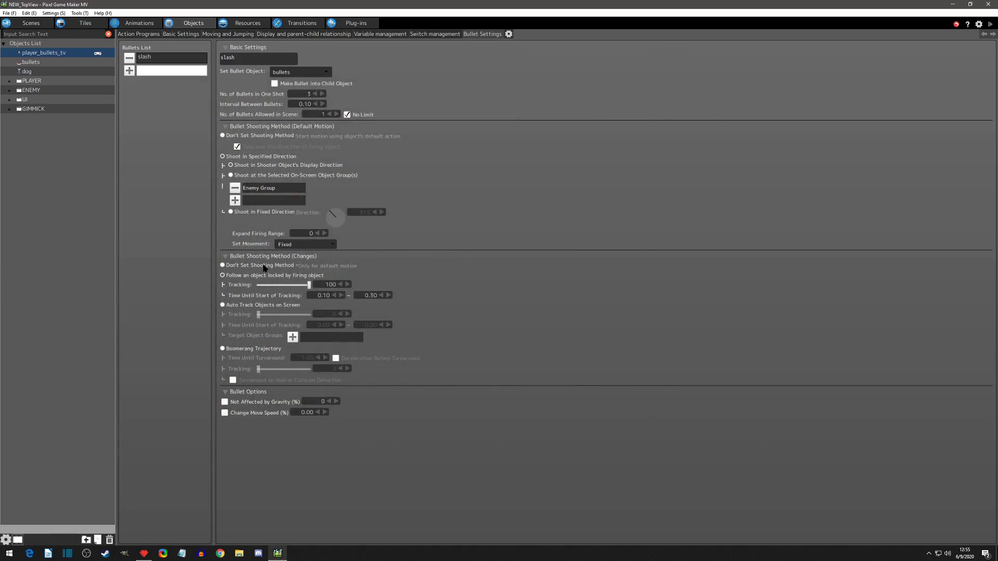
# Switch the slash bullet's shooting change to Auto Track Objects on Screen, targeting the Enemy Group
pyautogui.click(235, 306)
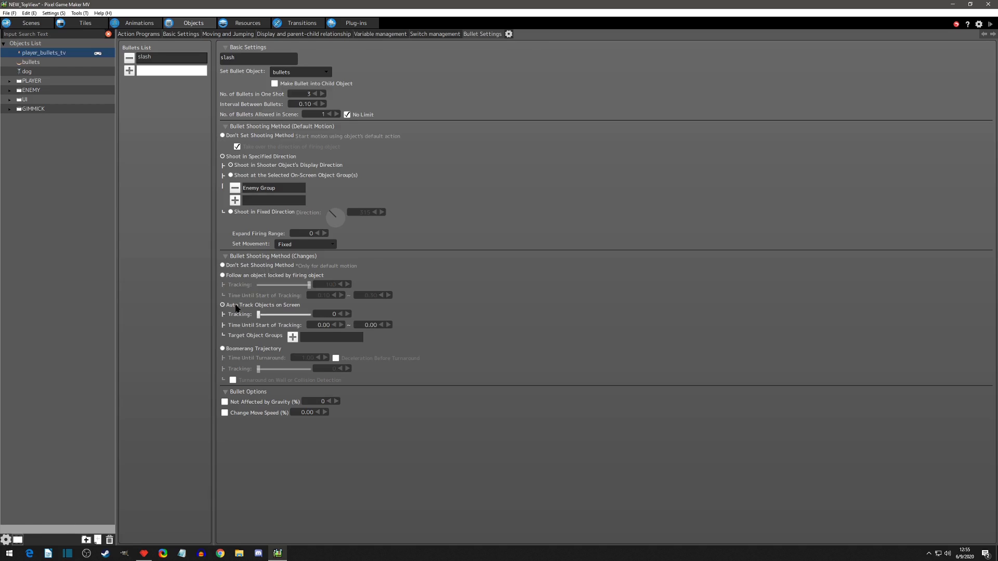
pyautogui.click(293, 337)
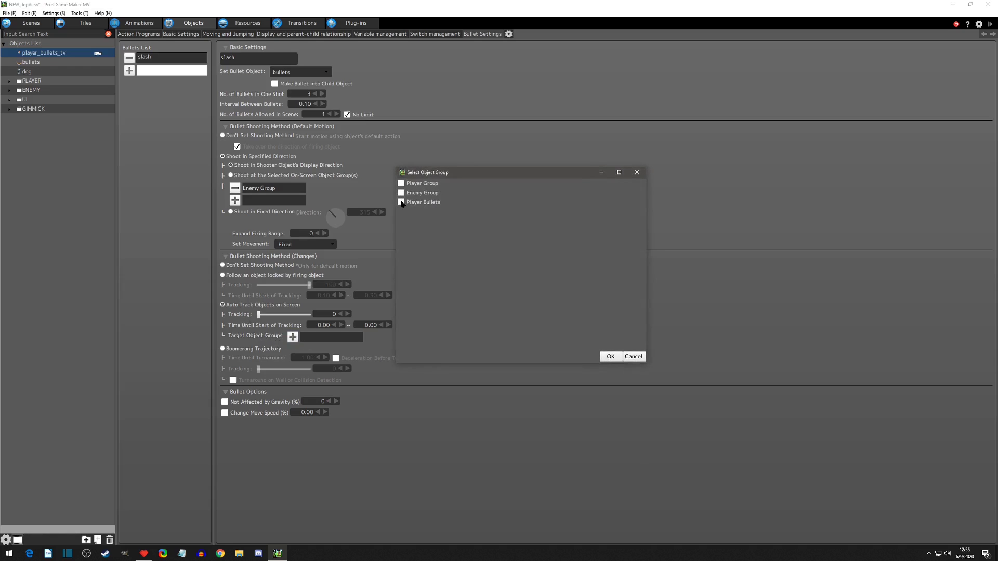
pyautogui.click(611, 357)
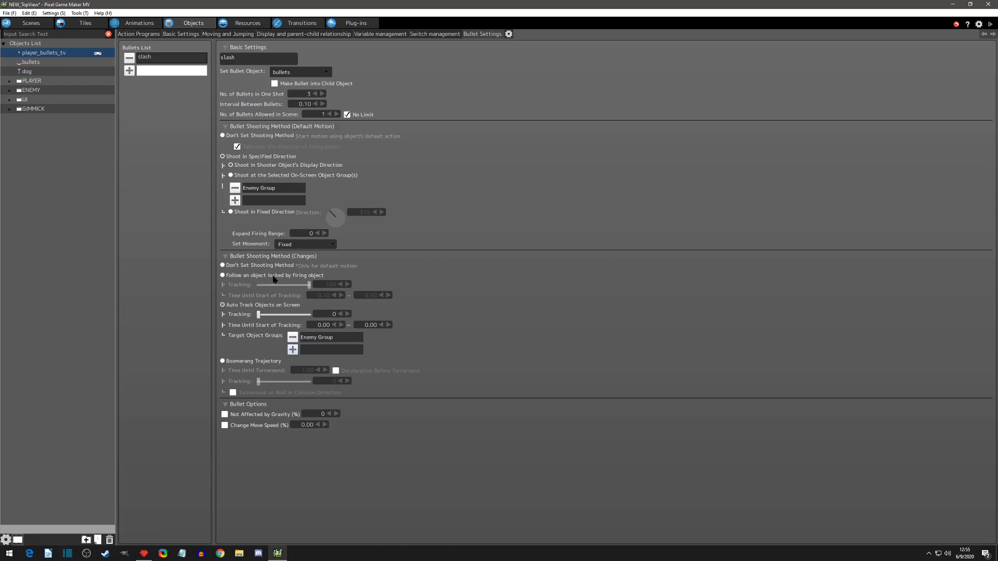
# Remove the Lock Object runtime action from the player's slash action and return to the bullet settings
pyautogui.click(142, 34)
pyautogui.click(385, 323)
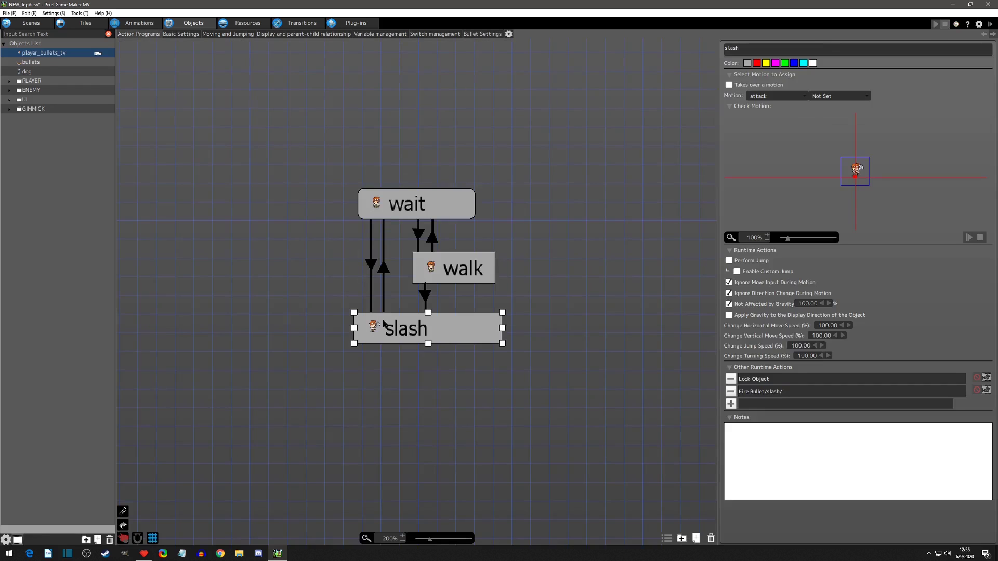
pyautogui.click(729, 378)
pyautogui.click(478, 34)
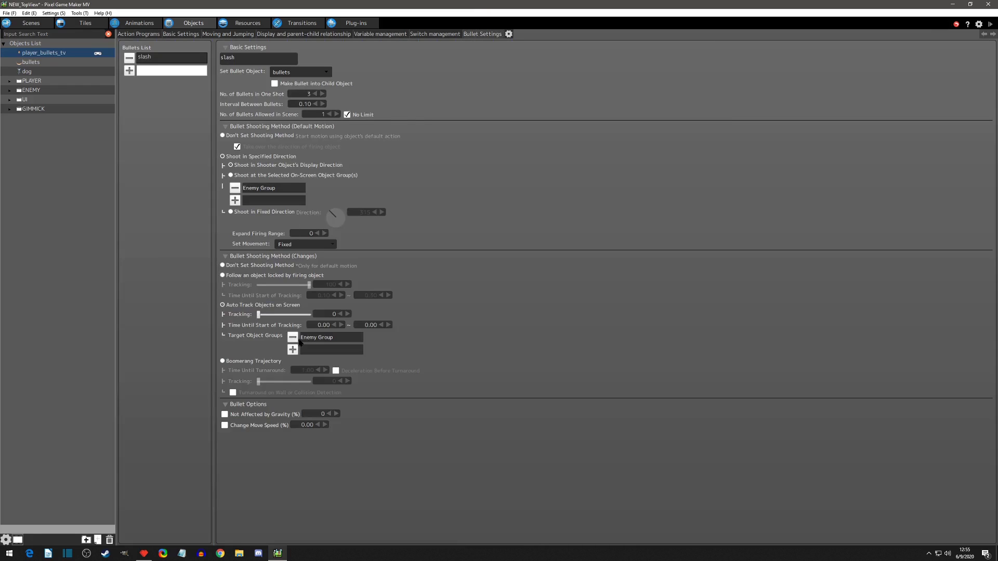
# Set the on-screen auto tracking to 50 with a Time Until Start of Tracking of 0.10–0.30
pyautogui.moveTo(258, 314); pyautogui.dragTo(277, 314)
pyautogui.doubleClick(325, 314)
pyautogui.write('50')
pyautogui.press('Tab')
pyautogui.press('BackSpace')
pyautogui.write('.3')
pyautogui.press('Return')
pyautogui.click(422, 315)
# Test-play the auto-tracking slash, firing repeatedly while moving down below the enemy
pyautogui.click(990, 24)
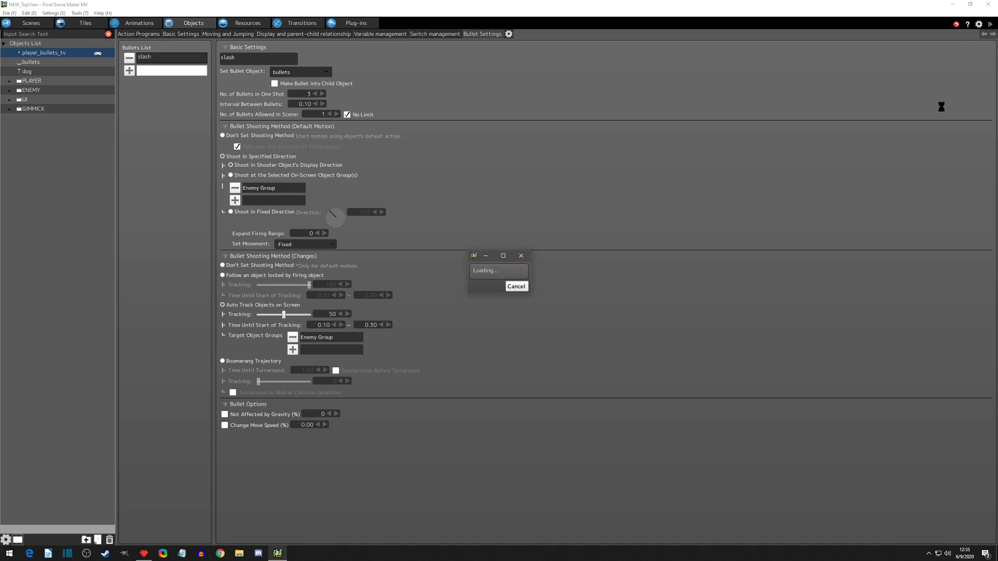
pyautogui.press('Down')
pyautogui.press('x')
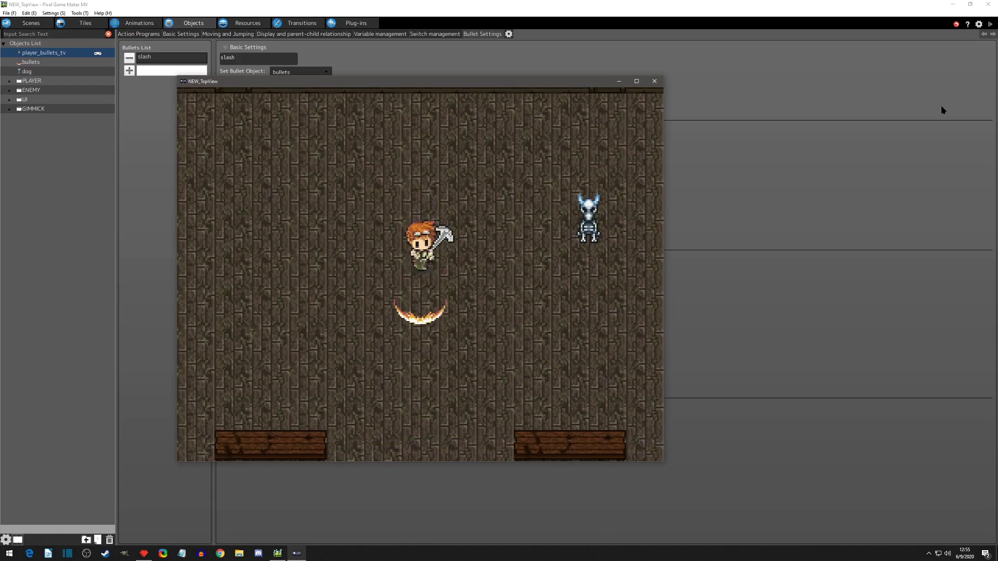
pyautogui.press('Down')
pyautogui.press('x')
pyautogui.press('x')
pyautogui.press('x')
pyautogui.press('x')
pyautogui.press('x')
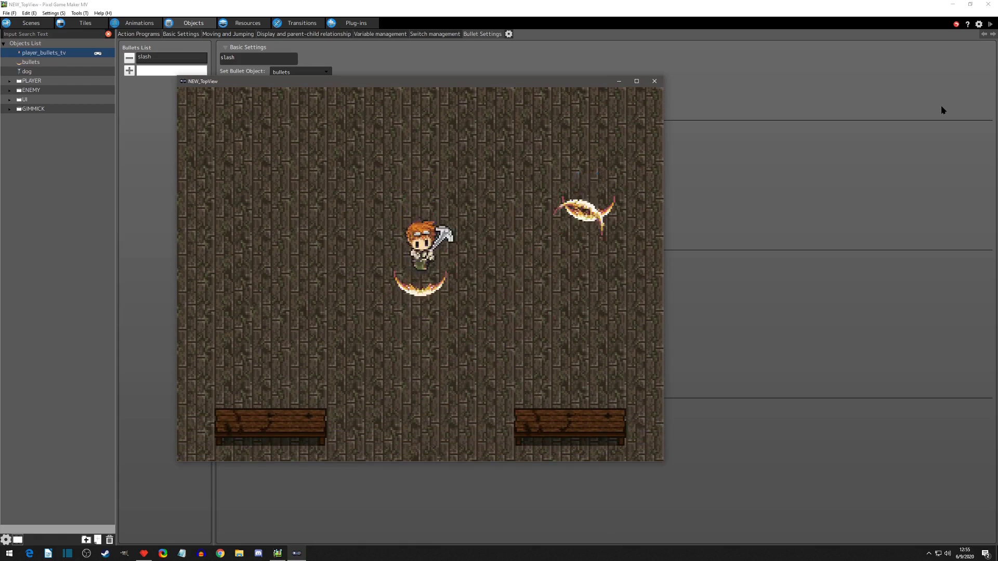
pyautogui.press('x')
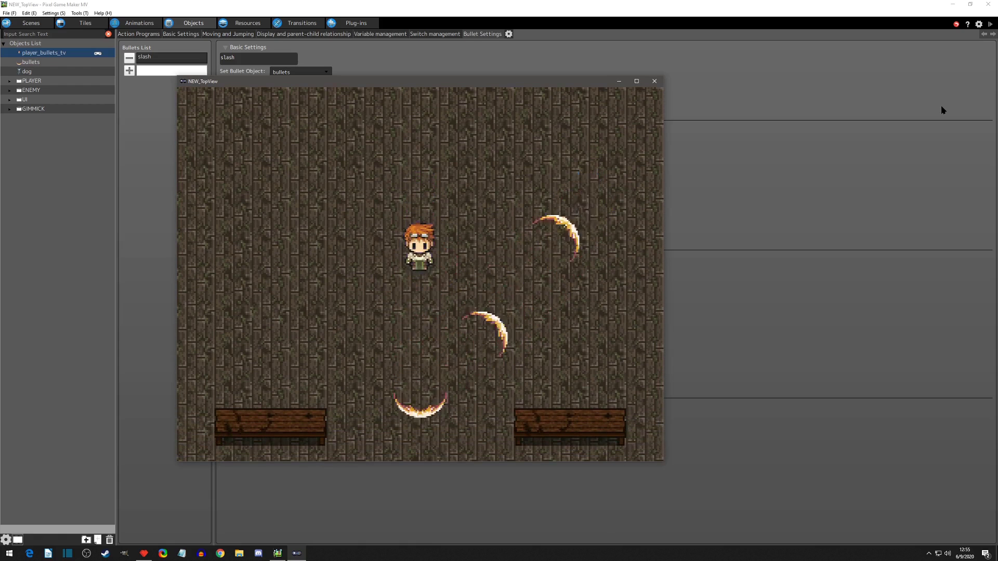
pyautogui.press('Down')
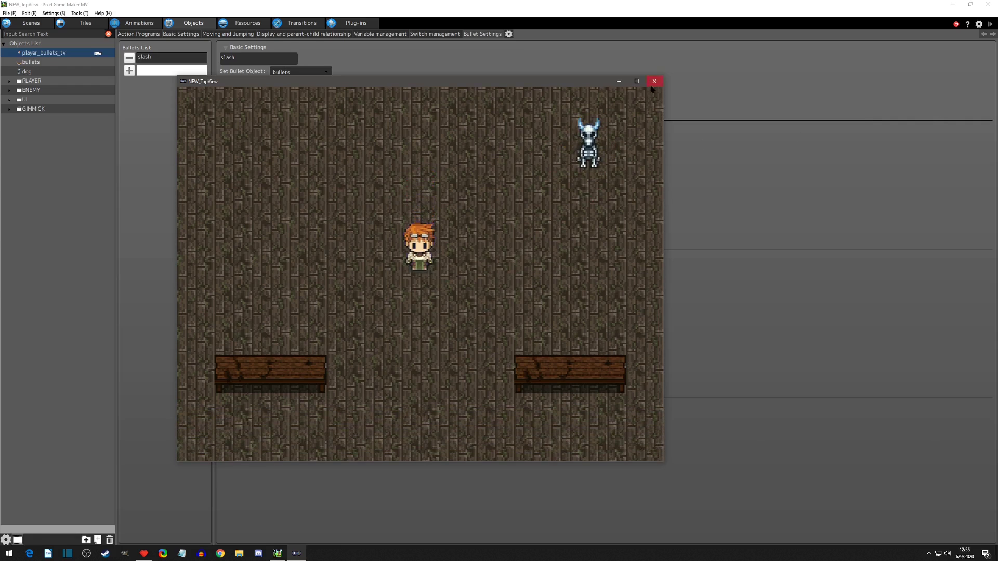
pyautogui.click(654, 81)
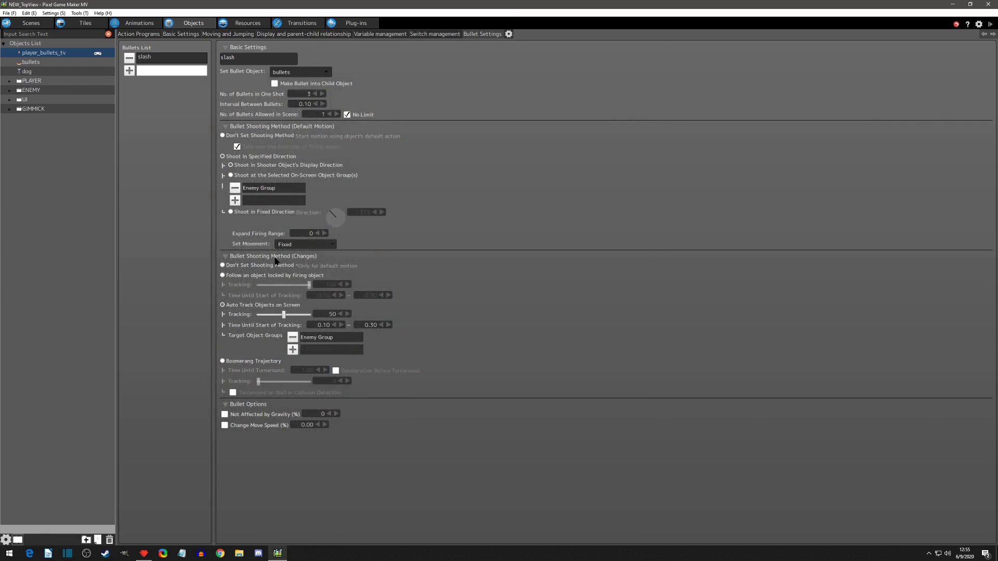
# Run another test play of the auto-tracking slash from slightly below the enemy
pyautogui.click(989, 24)
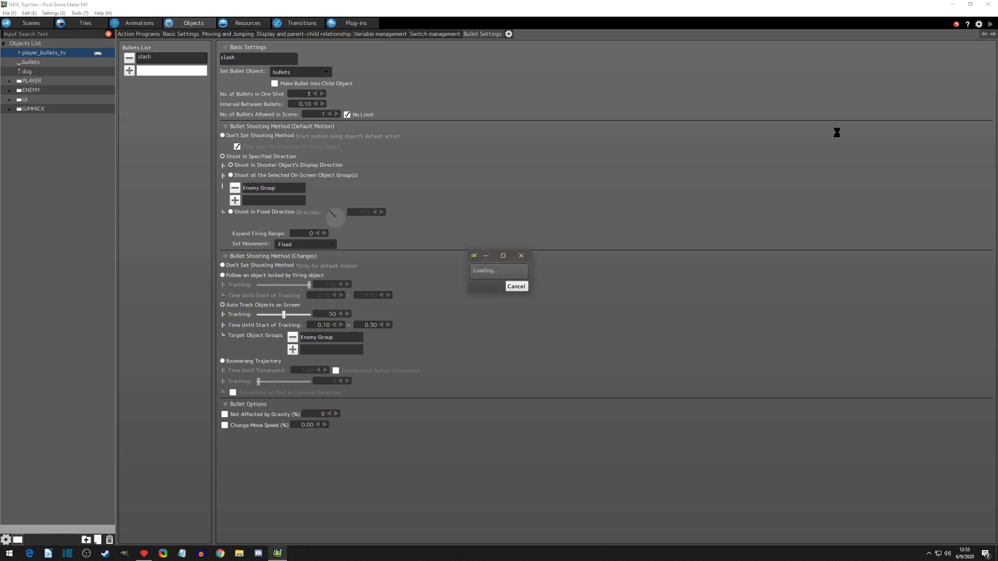
pyautogui.press('Down')
pyautogui.press('z')
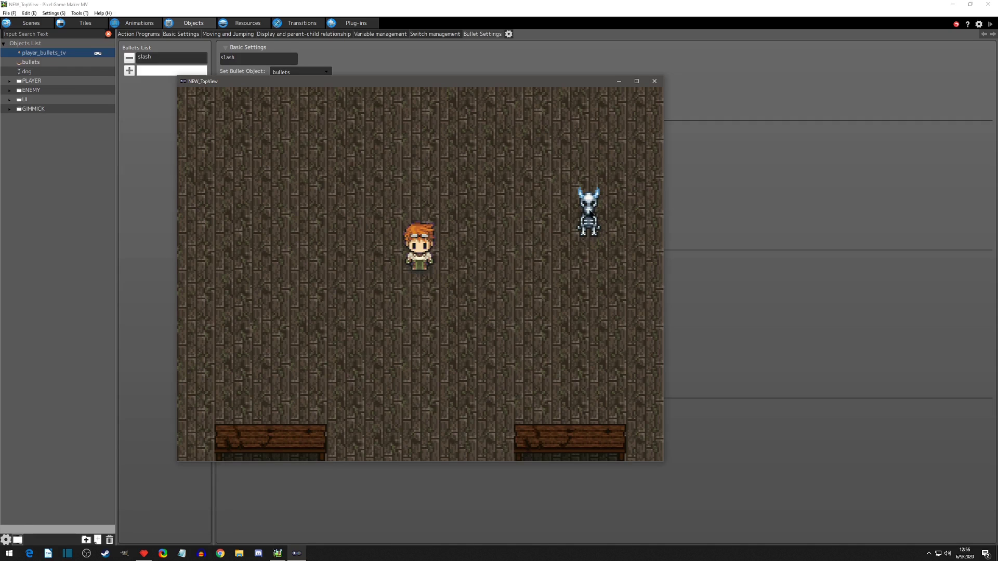
pyautogui.click(654, 81)
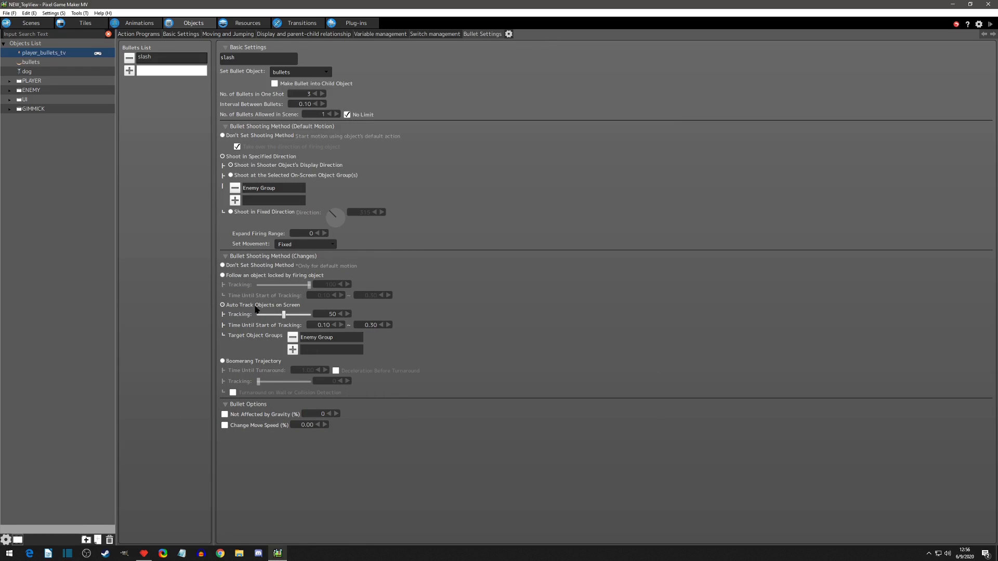
# Switch the slash bullet's shooting change to Boomerang Trajectory with a Time Until Turnaround of 0.30
pyautogui.click(223, 361)
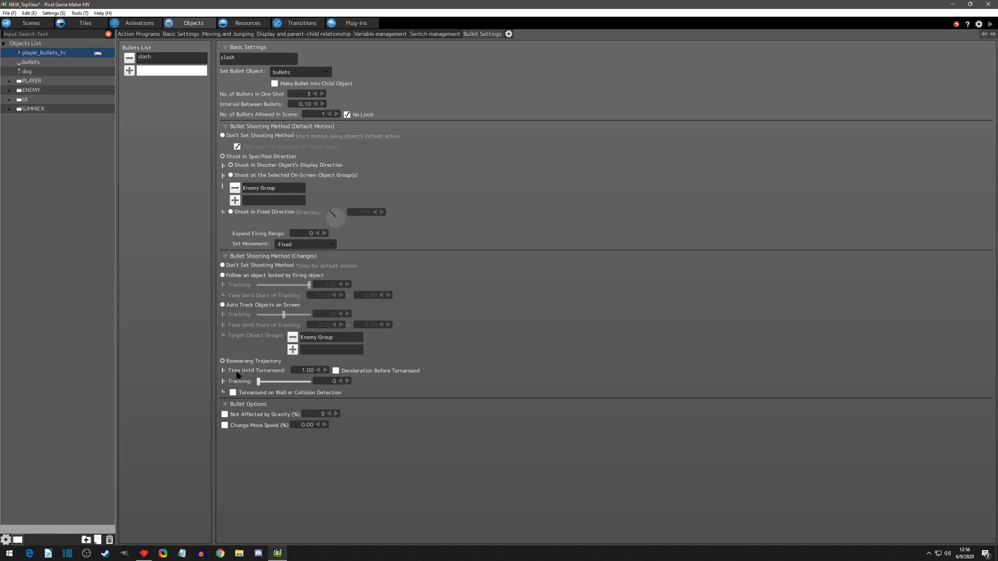
pyautogui.click(300, 370)
pyautogui.write('0.30')
pyautogui.press('Return')
# Test-play the boomerang slash with the 0.30 turnaround, firing before and after moving down
pyautogui.click(989, 24)
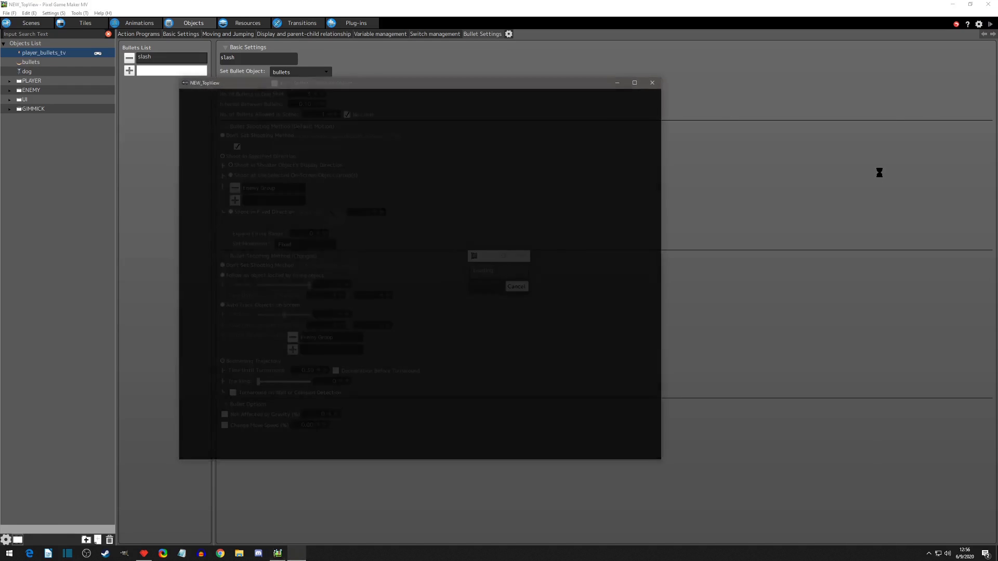
pyautogui.press('z')
pyautogui.press('Down')
pyautogui.press('z')
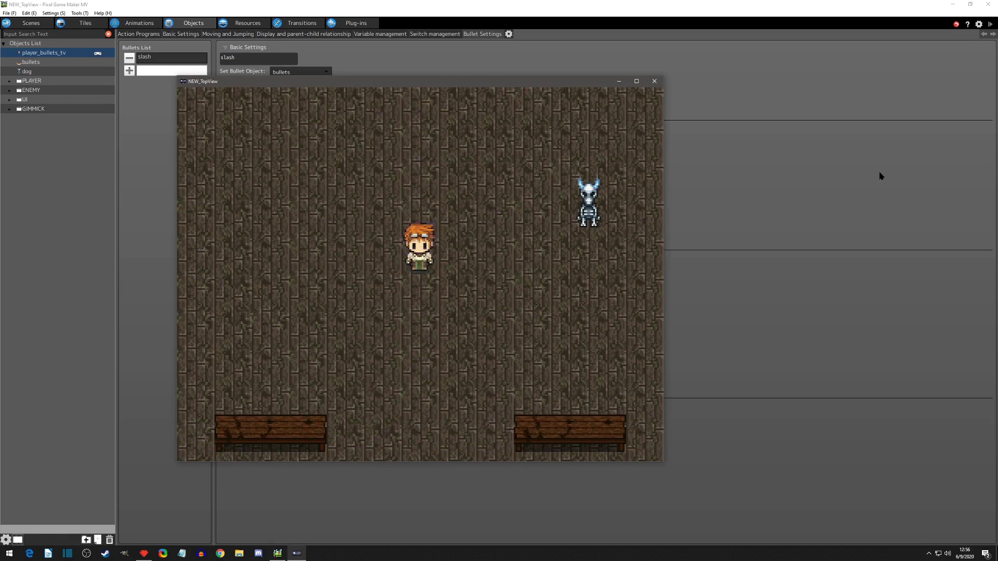
pyautogui.click(656, 83)
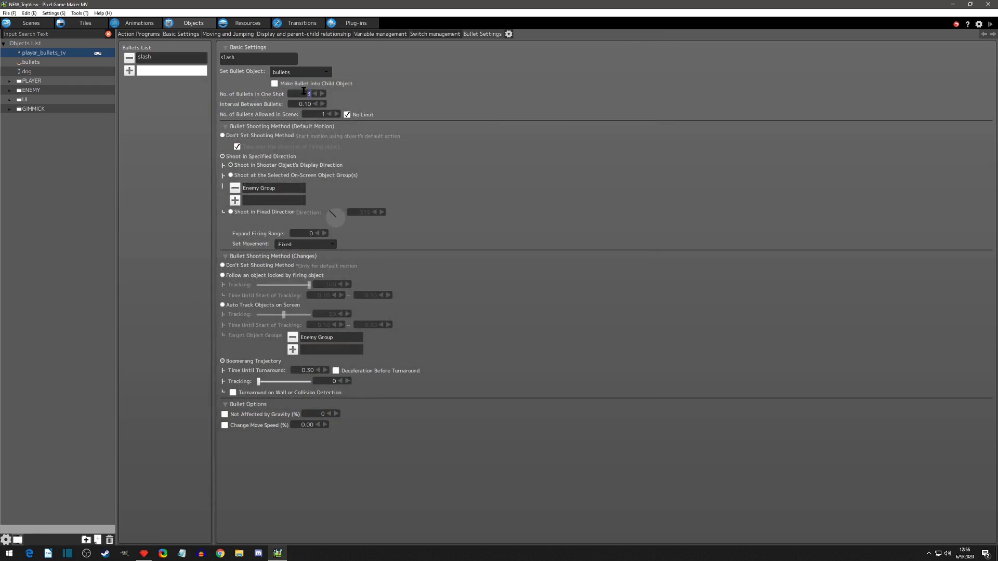
# Set the slash to 1 bullet in one shot and enable Deceleration Before Turnaround
pyautogui.write('1')
pyautogui.click(337, 371)
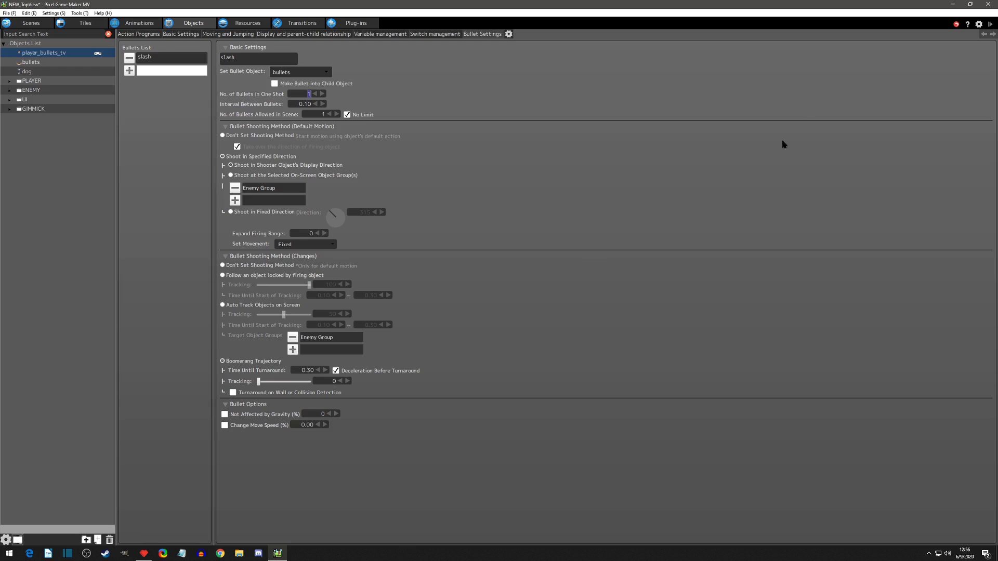
# Test-play the single boomerang slash with deceleration before its turnaround
pyautogui.click(990, 24)
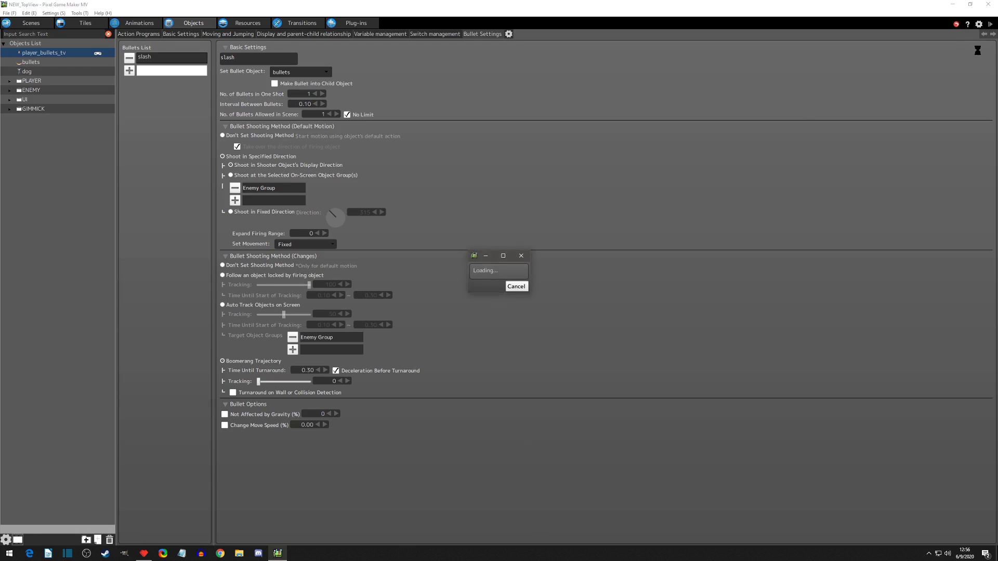
pyautogui.press('z')
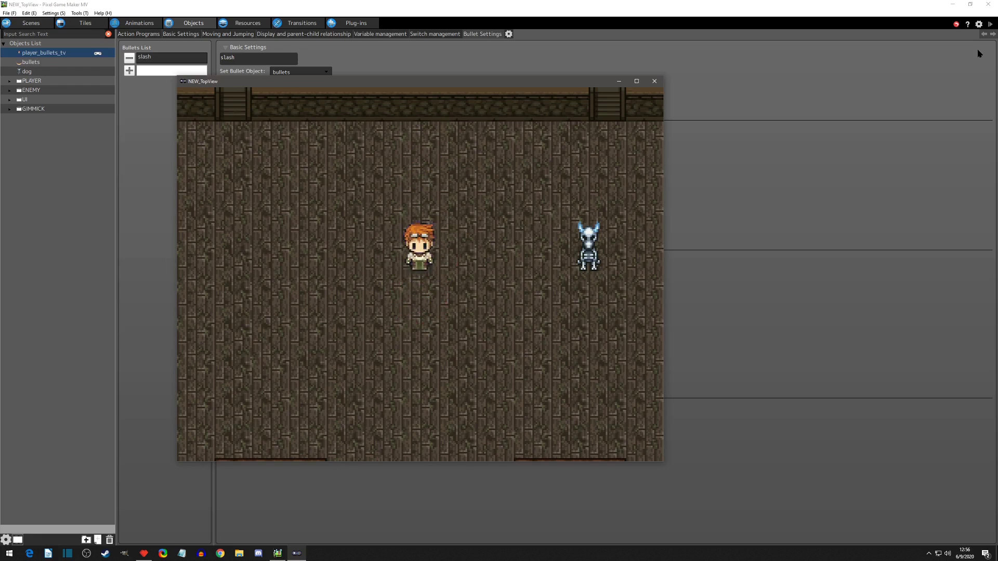
pyautogui.press('z')
pyautogui.press('z')
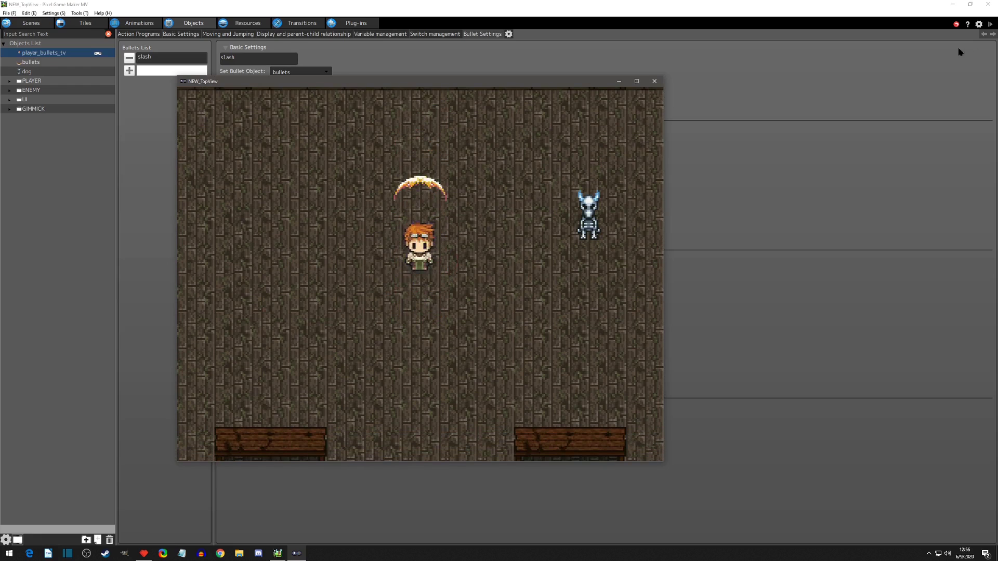
pyautogui.click(654, 81)
# Set the boomerang Time Until Turnaround to 0.60 and save the project
pyautogui.moveTo(300, 370); pyautogui.dragTo(336, 367)
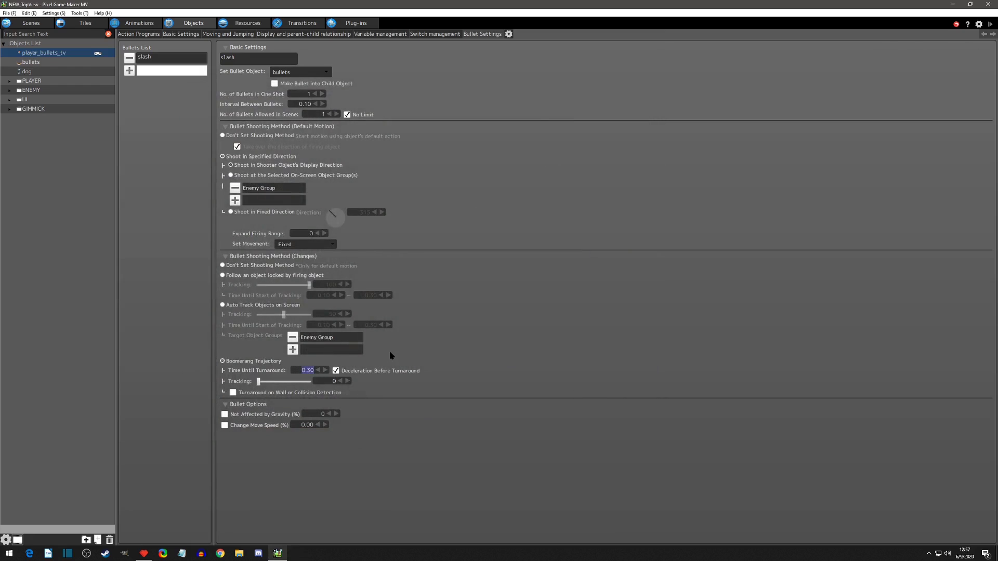
pyautogui.press('BackSpace')
pyautogui.write('0.60')
pyautogui.hotkey('ctrl', 's')
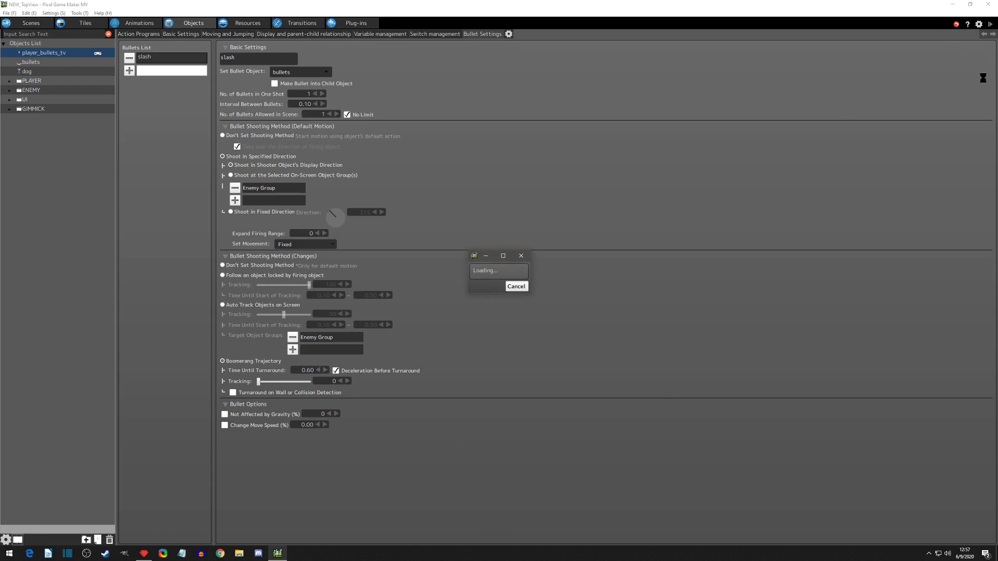
# Test-play the decelerating boomerang slash with the 0.60 turnaround from two positions
pyautogui.press('z')
pyautogui.press('z')
pyautogui.press('z')
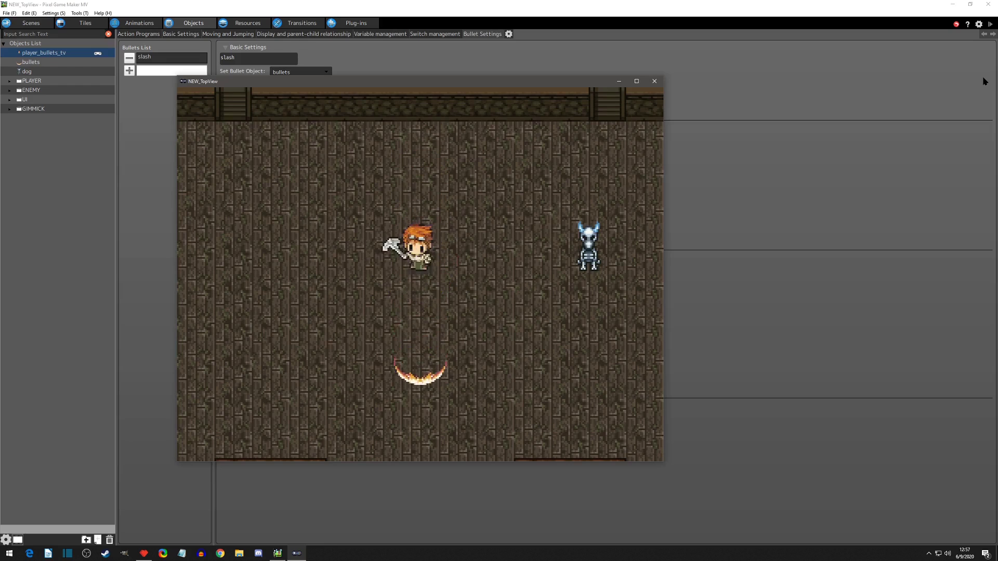
pyautogui.press('Down')
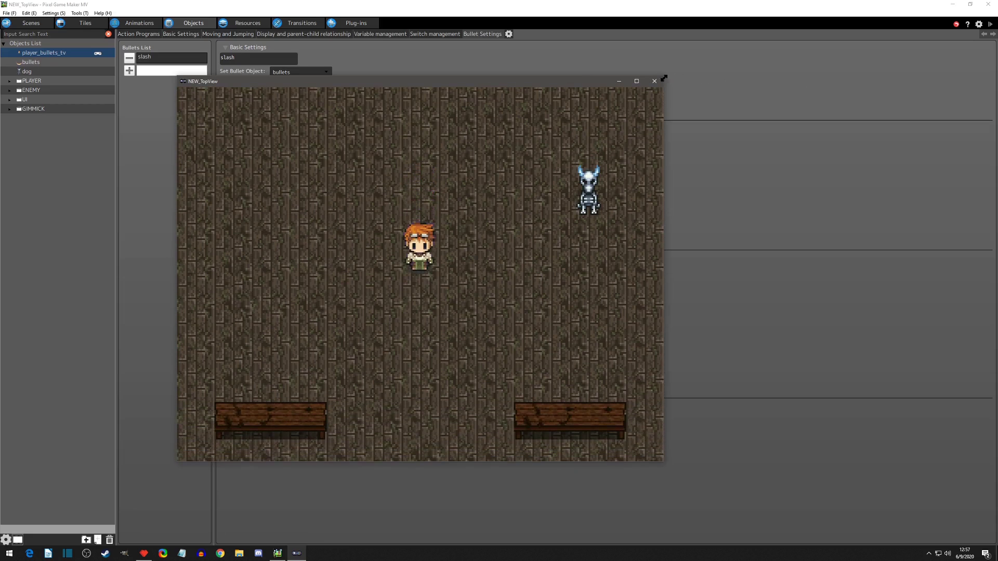
pyautogui.press('z')
pyautogui.click(424, 364)
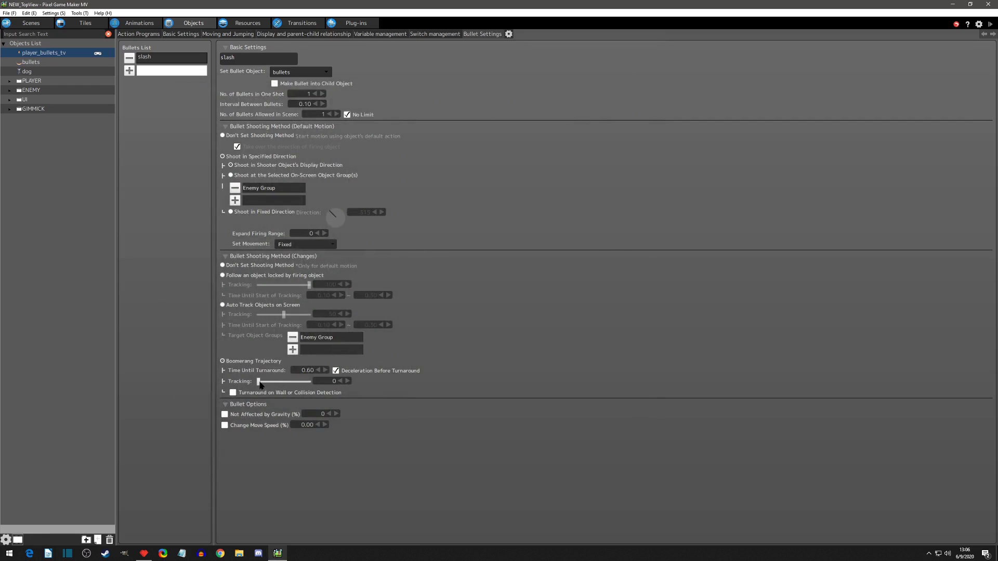
# Set the boomerang trajectory's Tracking to 50 and launch a test play
pyautogui.moveTo(258, 382); pyautogui.dragTo(286, 383)
pyautogui.write('50')
pyautogui.press('Return')
pyautogui.click(450, 324)
pyautogui.click(984, 35)
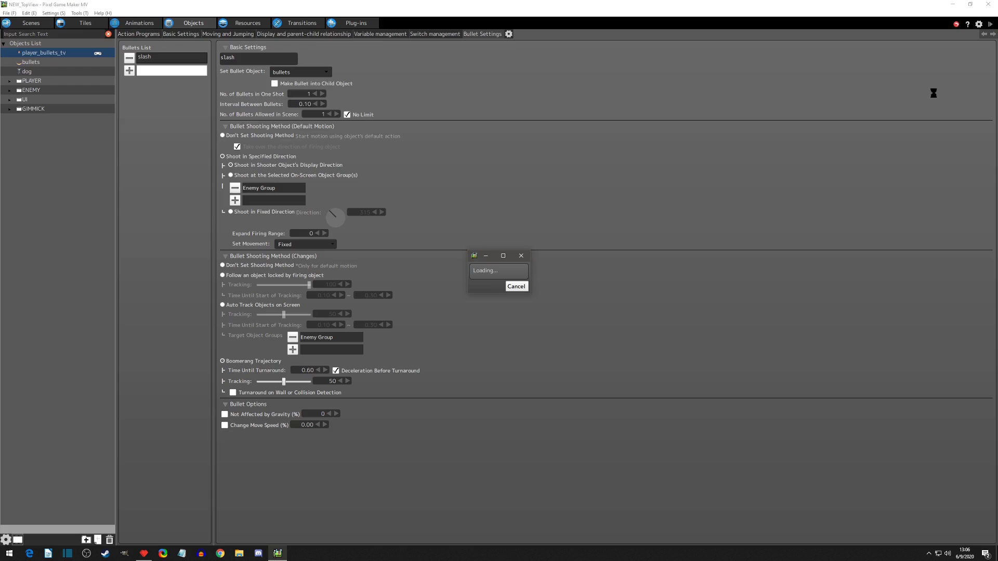
# Test-play the boomerang slash with Tracking at 50, firing it downward and circling around as it returns
pyautogui.press('Down')
pyautogui.press('z')
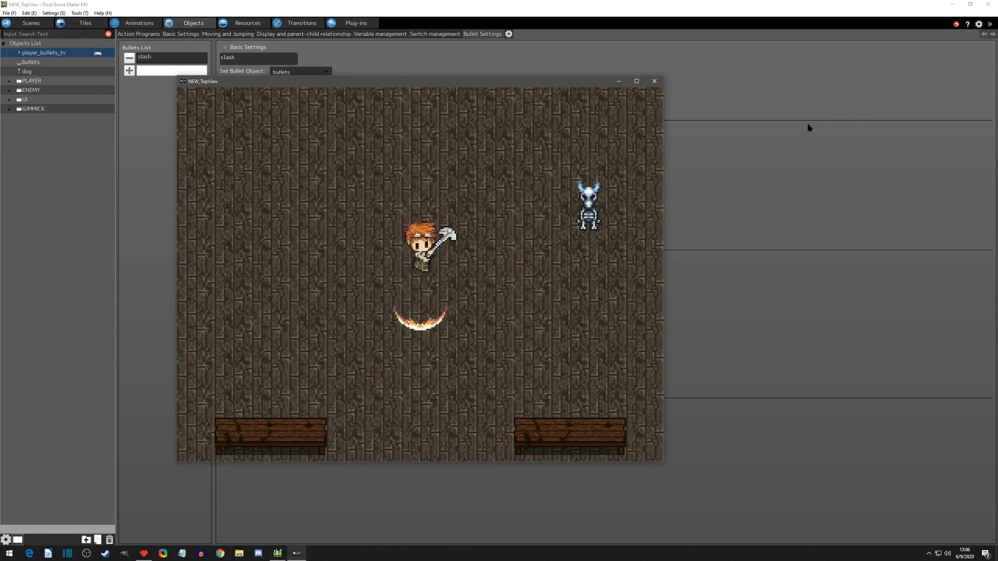
pyautogui.press('Up')
pyautogui.press('Left')
pyautogui.press('Down')
pyautogui.press('Right')
pyautogui.press('Up')
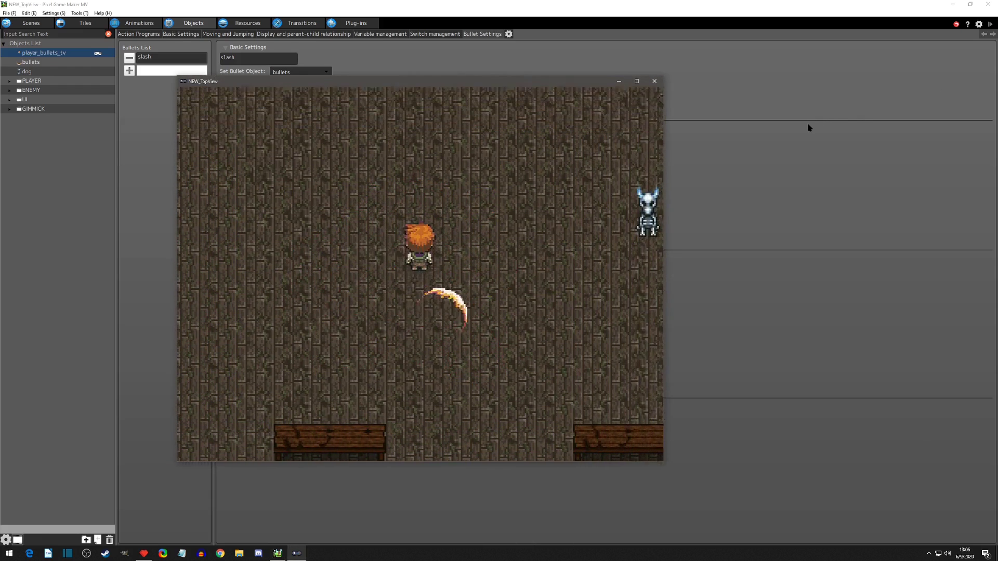
pyautogui.press('Left')
pyautogui.press('Down')
pyautogui.press('Right')
pyautogui.press('Up')
pyautogui.press('Up')
pyautogui.press('Left')
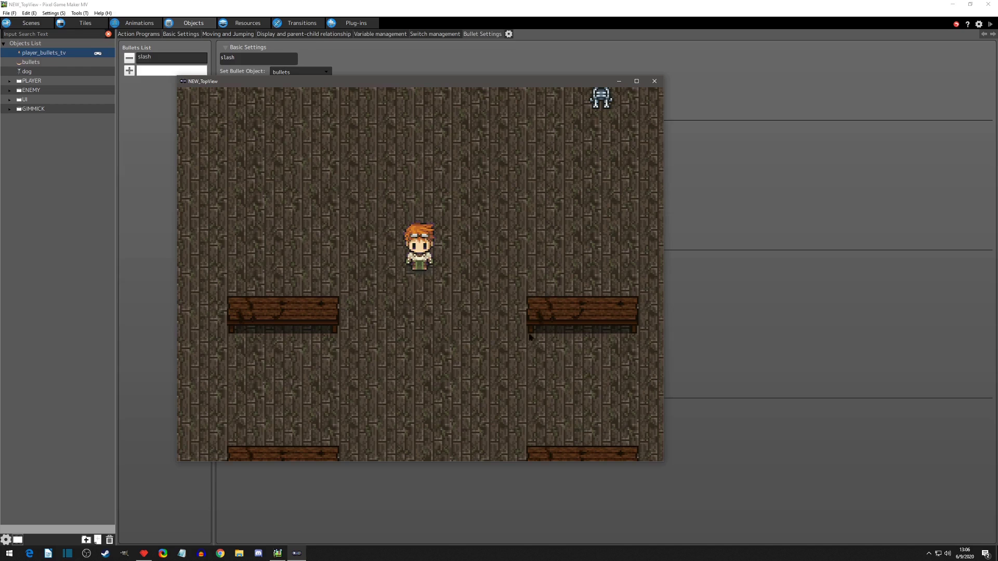
# Walk across the room firing the boomerang slash downward and toward the side wall, and close the test play
pyautogui.press('d')
pyautogui.press('w')
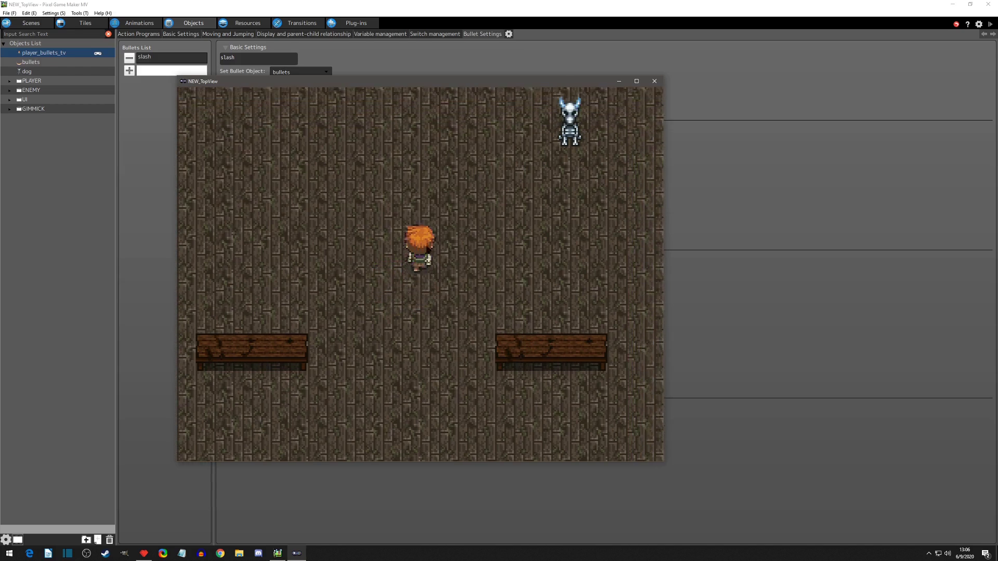
pyautogui.press('a')
pyautogui.press('s')
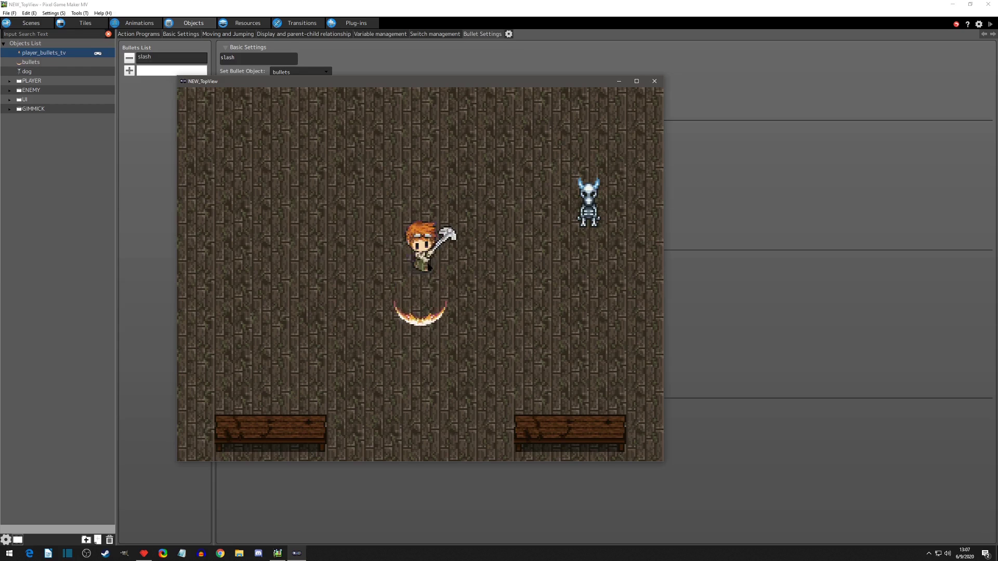
pyautogui.press('a')
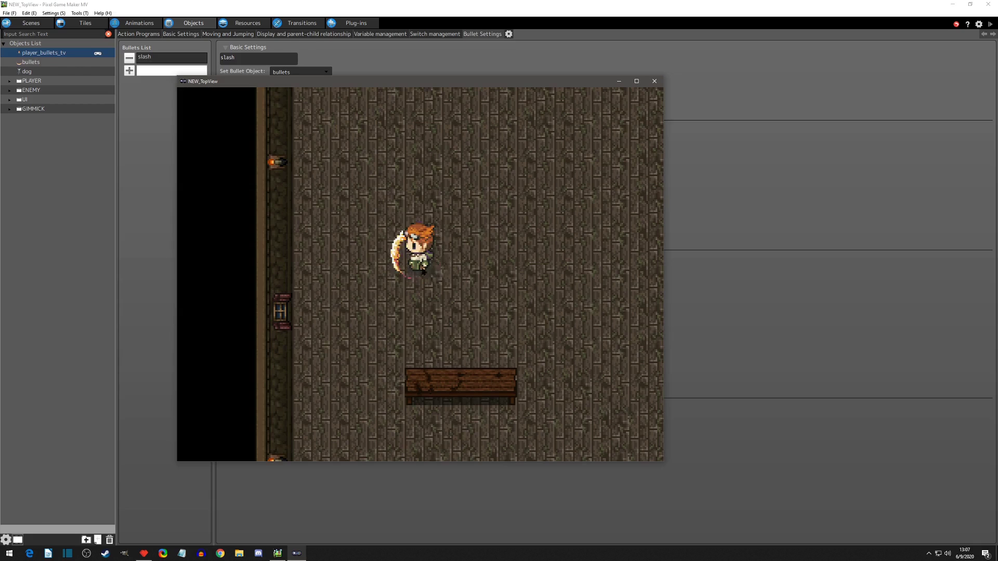
pyautogui.press('d')
pyautogui.press('a')
pyautogui.press('a')
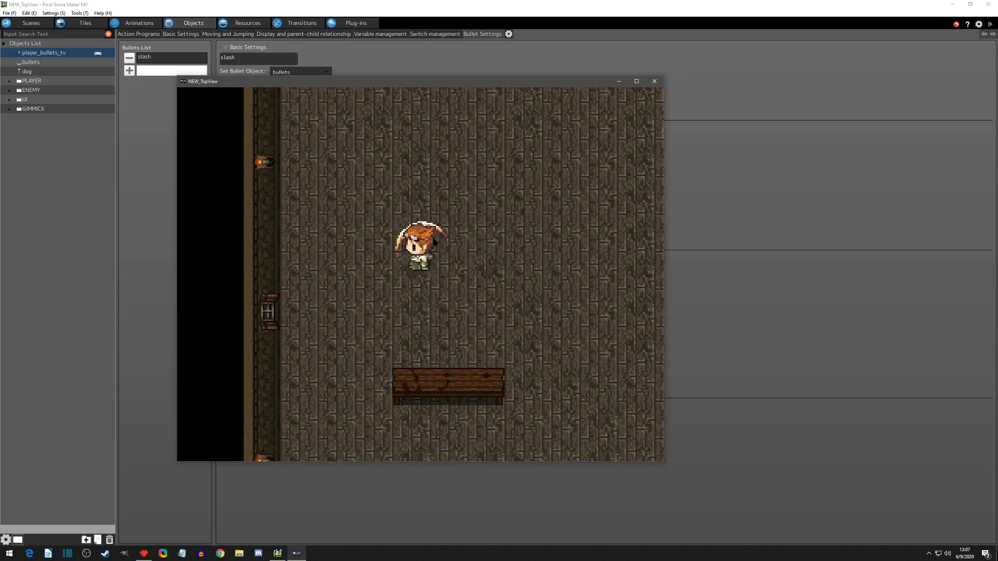
pyautogui.press('a')
pyautogui.press('d')
pyautogui.click(659, 84)
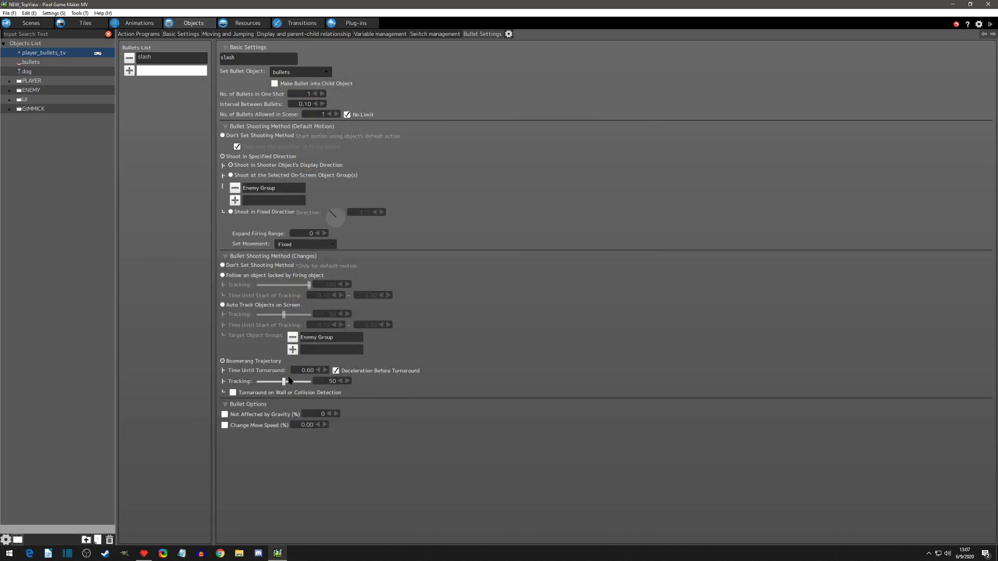
# Set the boomerang Tracking to 0, enable Turnaround on Wall or Collision Detection, and launch a test play
pyautogui.moveTo(285, 382); pyautogui.dragTo(256, 384)
pyautogui.click(989, 25)
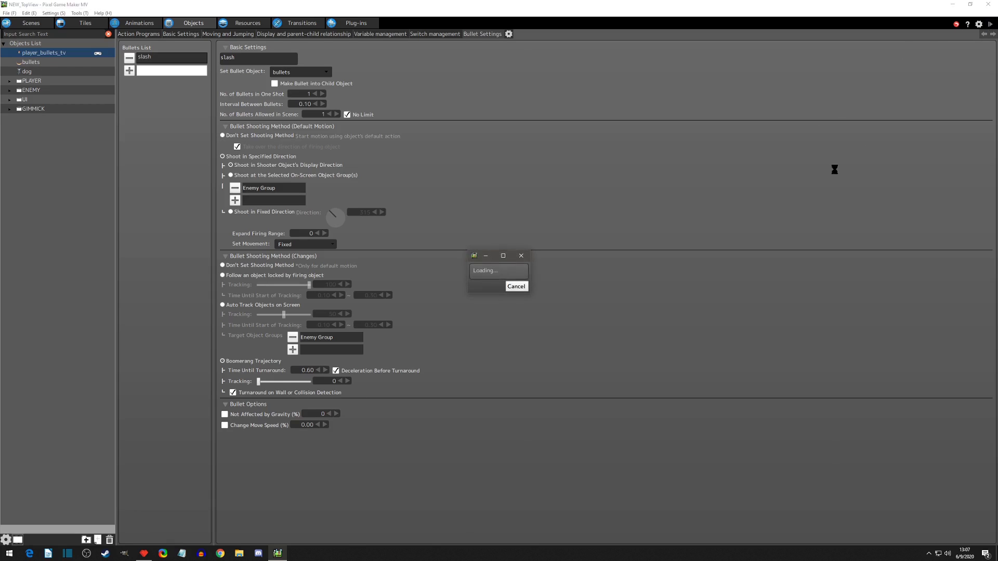
# Test-play the wall-turnaround boomerang slash around the enemy and near the upper wall
pyautogui.press('Right')
pyautogui.press('z')
pyautogui.press('Left')
pyautogui.press('Down')
pyautogui.press('Right')
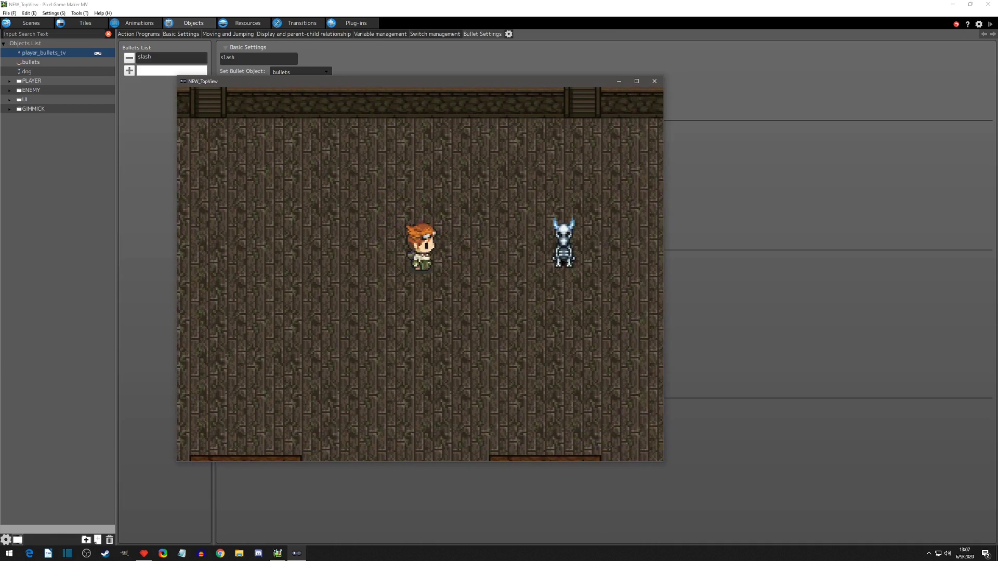
pyautogui.press('Left')
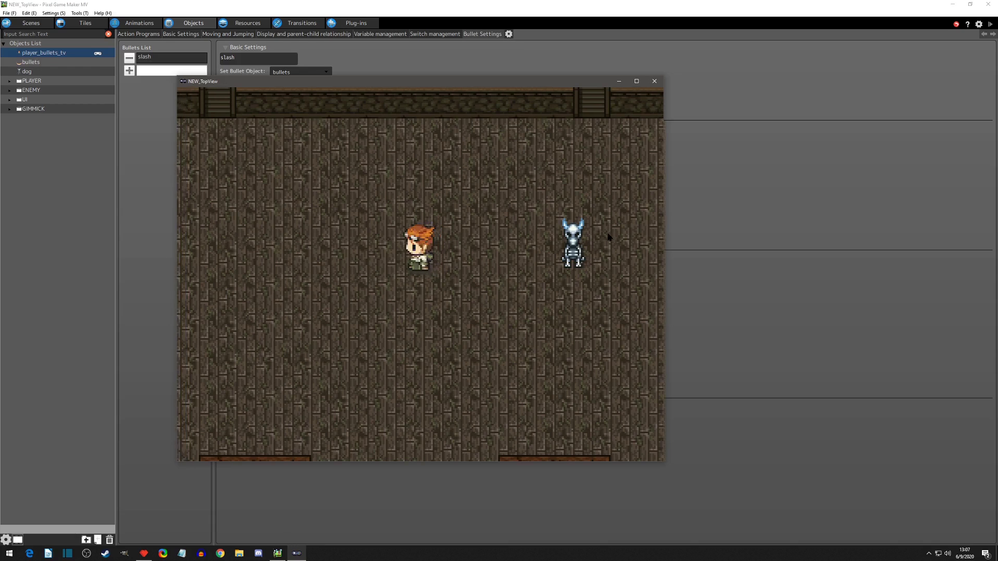
pyautogui.press('Up')
pyautogui.press('z')
pyautogui.press('Down')
pyautogui.press('z')
pyautogui.press('Left')
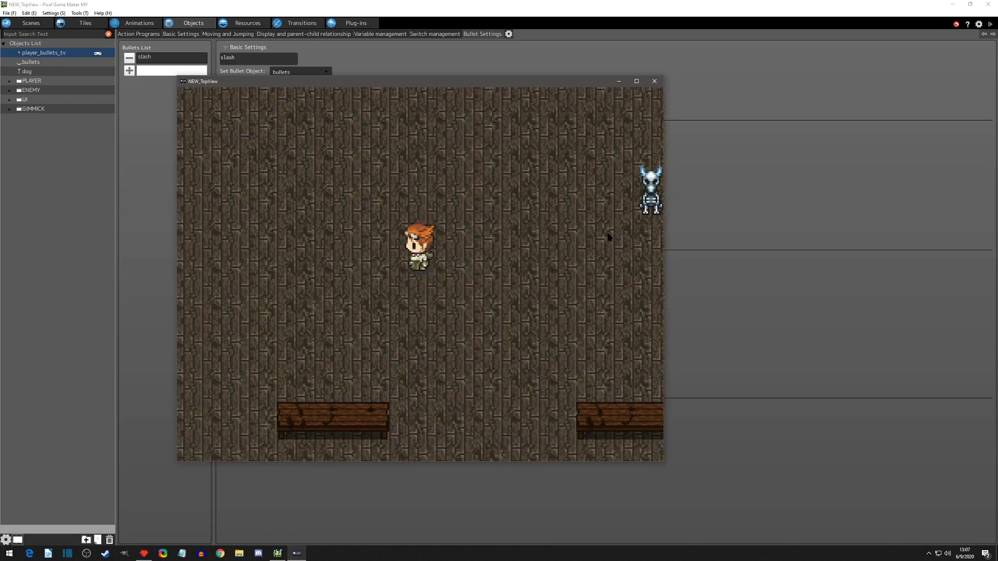
# Fire the wall-turnaround boomerang slash in several directions while crossing the room, and close the test play
pyautogui.press('Up')
pyautogui.press('Down')
pyautogui.press('z')
pyautogui.press('Right')
pyautogui.press('Left')
pyautogui.press('z')
pyautogui.press('Down')
pyautogui.press('z')
pyautogui.press('Right')
pyautogui.press('Left')
pyautogui.press('Down')
pyautogui.press('Up')
pyautogui.press('z')
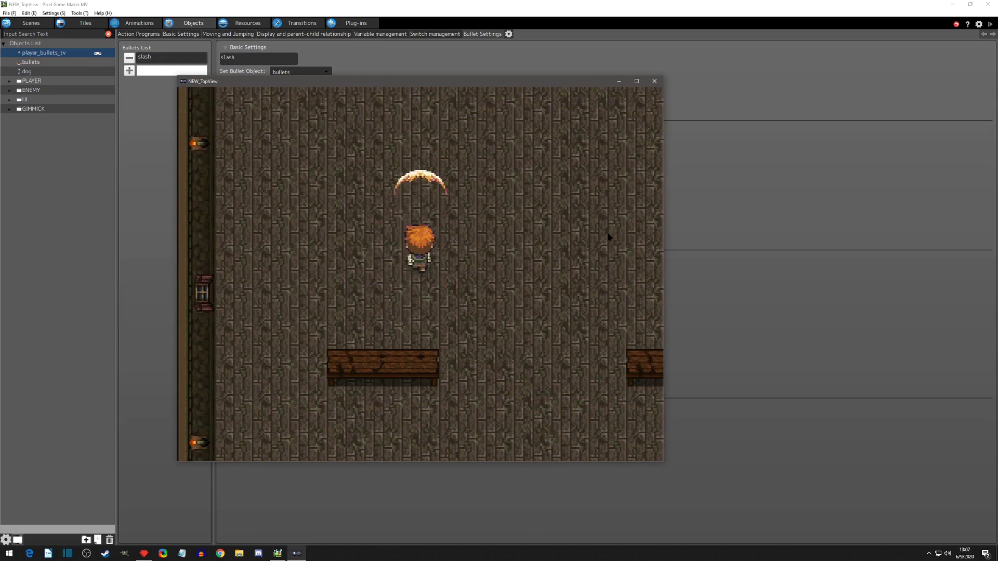
pyautogui.press('Right')
pyautogui.press('Down')
pyautogui.press('z')
pyautogui.press('Up')
pyautogui.press('z')
pyautogui.press('Right')
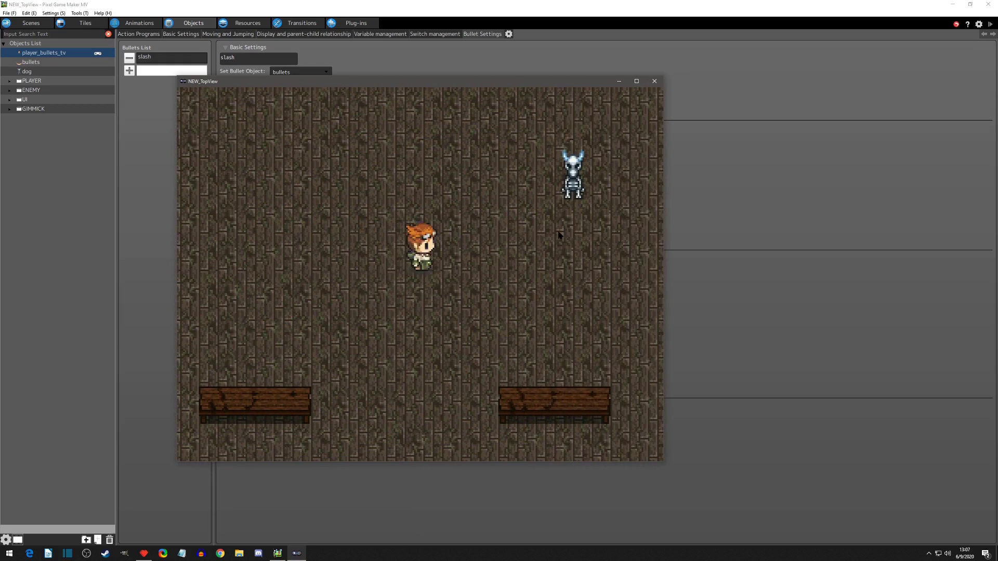
pyautogui.click(654, 82)
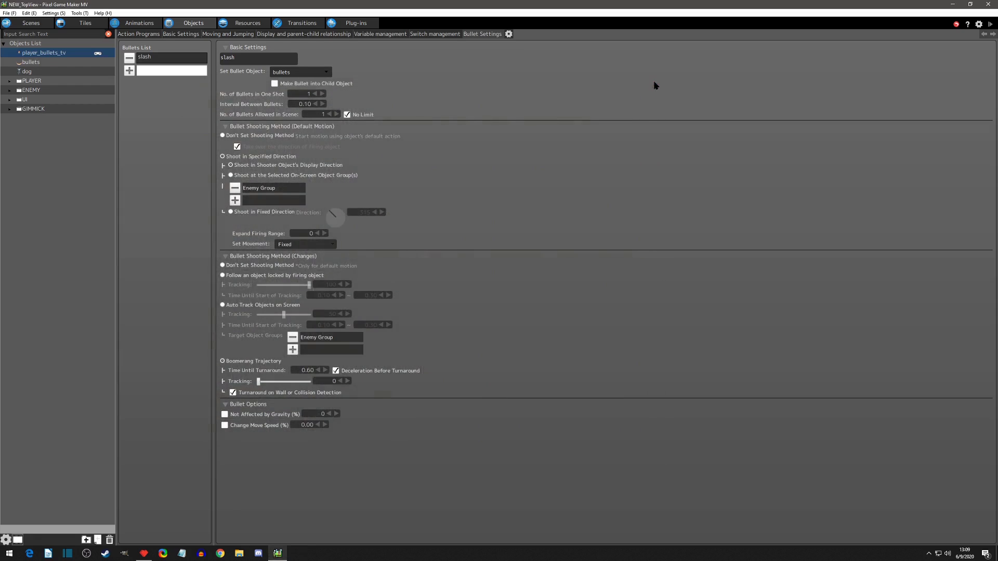
# Set the slash bullet's shooting method changes to Don't Set Shooting Method and enable Change Move Speed at 200%
pyautogui.click(234, 265)
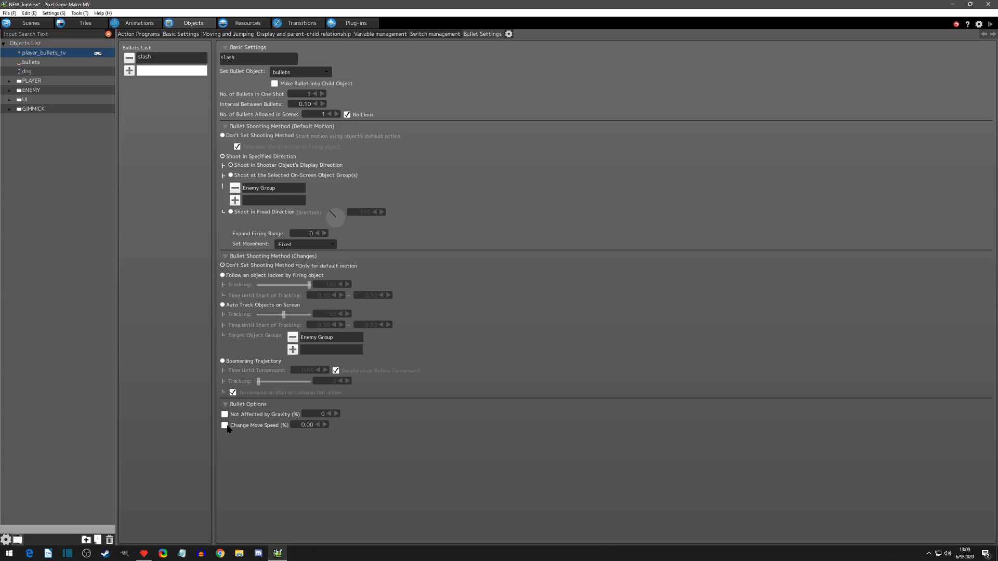
pyautogui.click(304, 425)
pyautogui.write('200')
pyautogui.press('Return')
pyautogui.click(420, 439)
# Try the Not Affected by Gravity bullet option with a value of 60, leave it disabled, and launch a test play
pyautogui.click(224, 415)
pyautogui.click(225, 415)
pyautogui.click(990, 24)
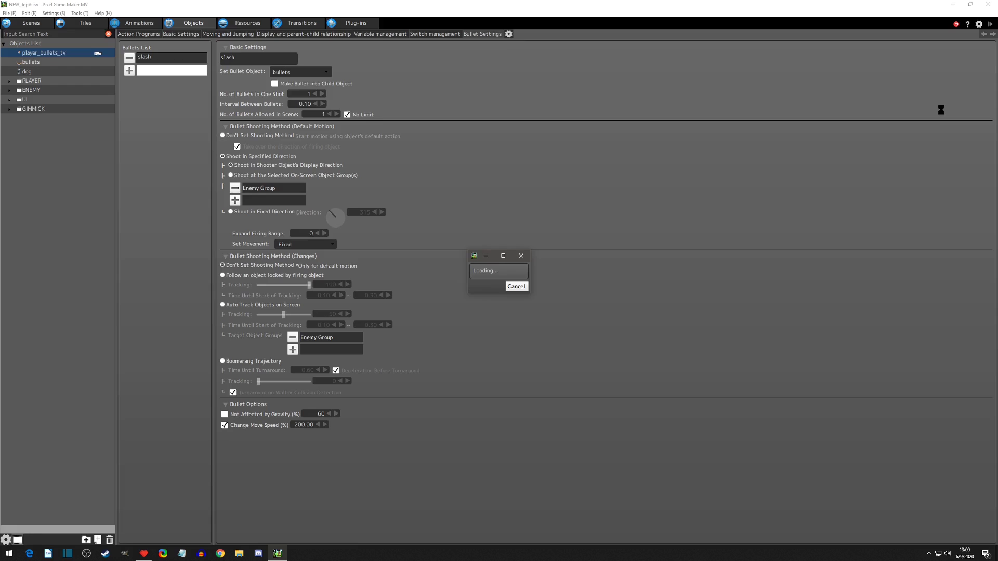
# Test-play the slash at 200% move speed by firing it downward repeatedly, and close the test play
pyautogui.press('Down')
pyautogui.press('z')
pyautogui.press('z')
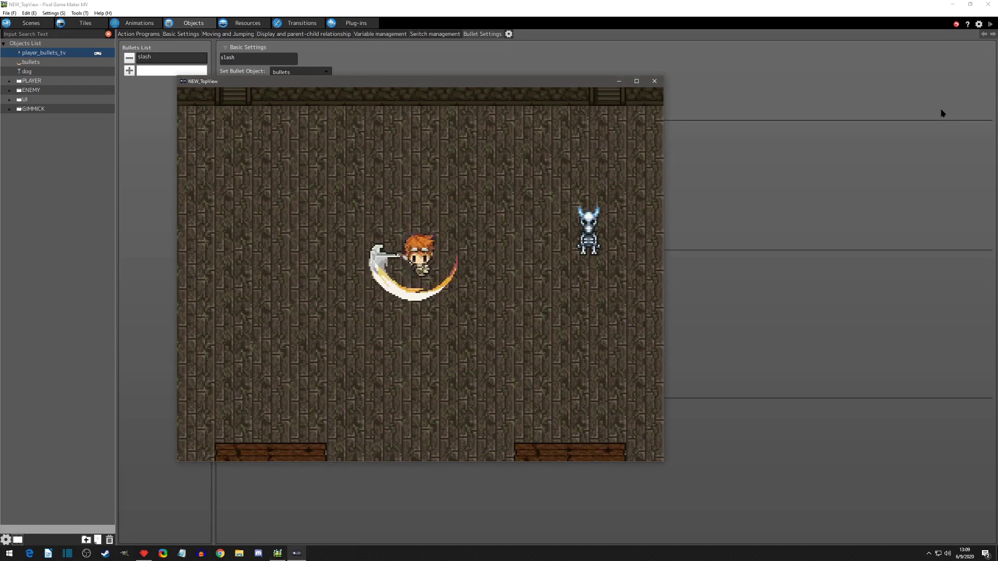
pyautogui.press('z')
pyautogui.press('z')
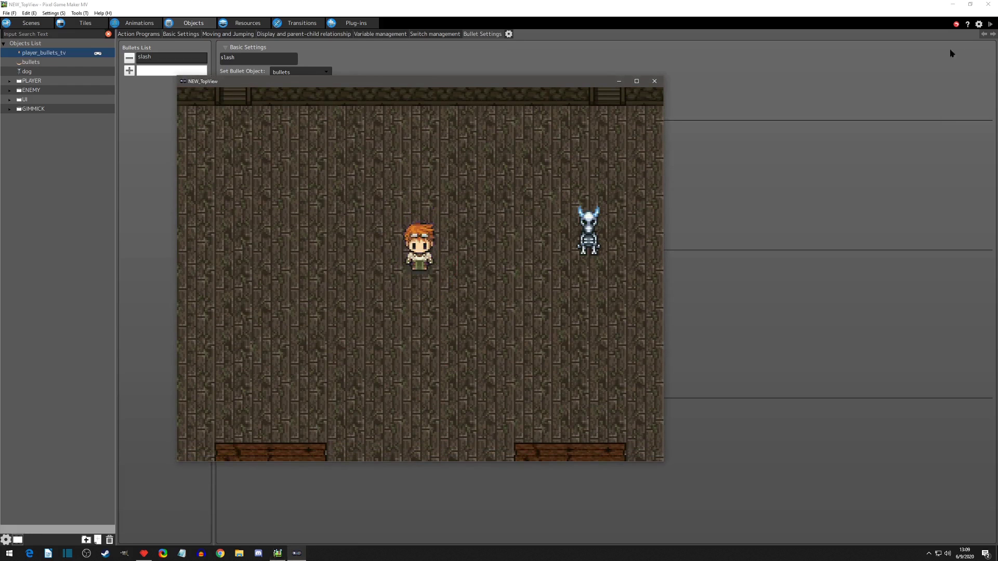
pyautogui.click(653, 82)
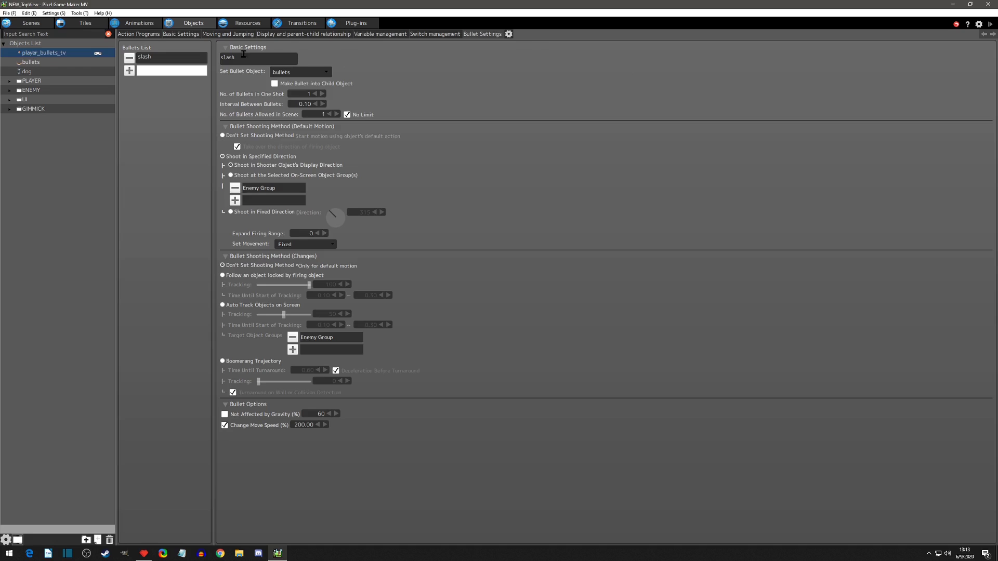
# Add a Template Move Settings runtime action with Bound movement to the bullets object's seek action
pyautogui.click(148, 34)
pyautogui.click(44, 62)
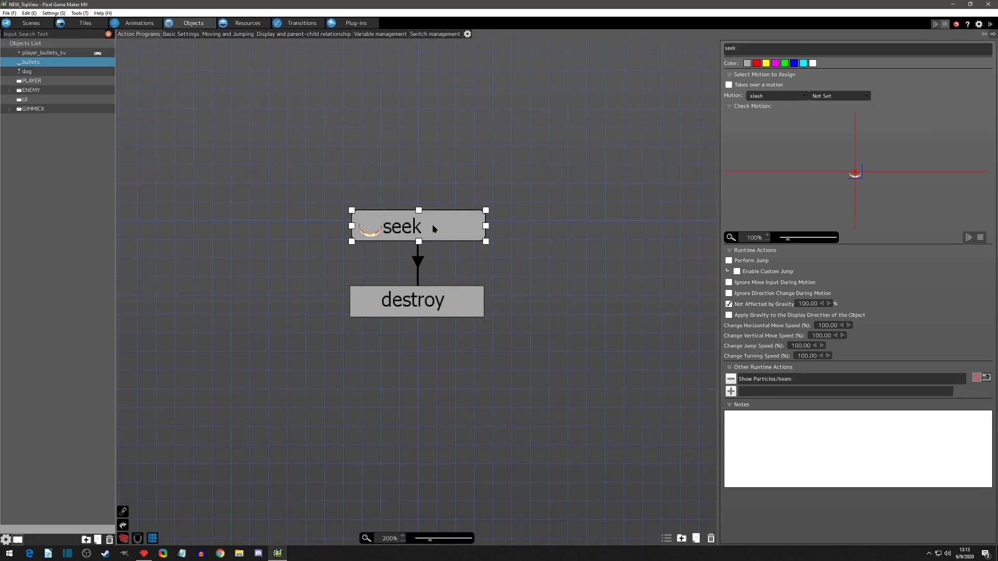
pyautogui.click(731, 391)
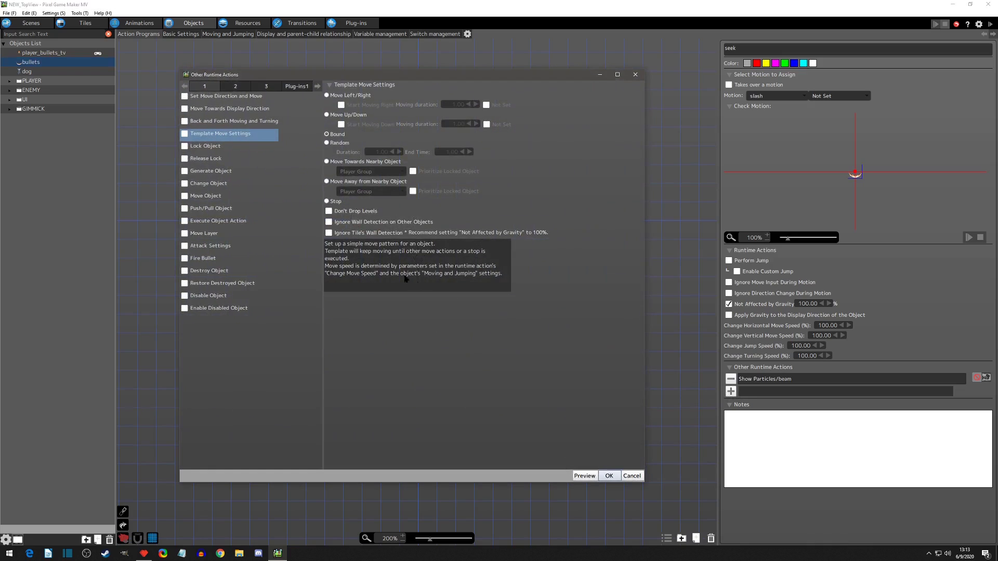
pyautogui.click(184, 134)
pyautogui.click(609, 475)
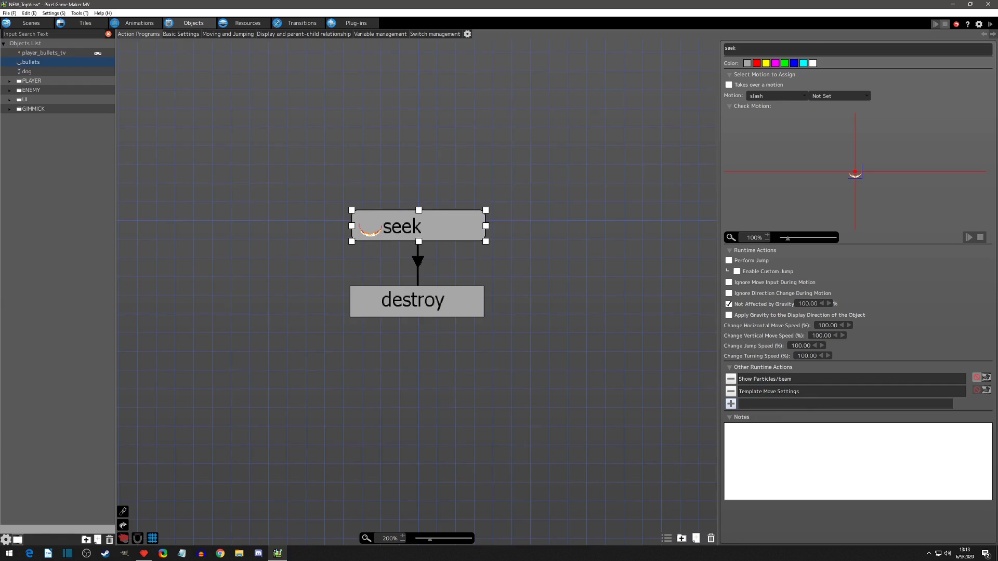
# Disable the Contact with Tile's Wall Detection and Going Off Camera conditions on the seek-to-destroy link, and launch a test play
pyautogui.click(418, 260)
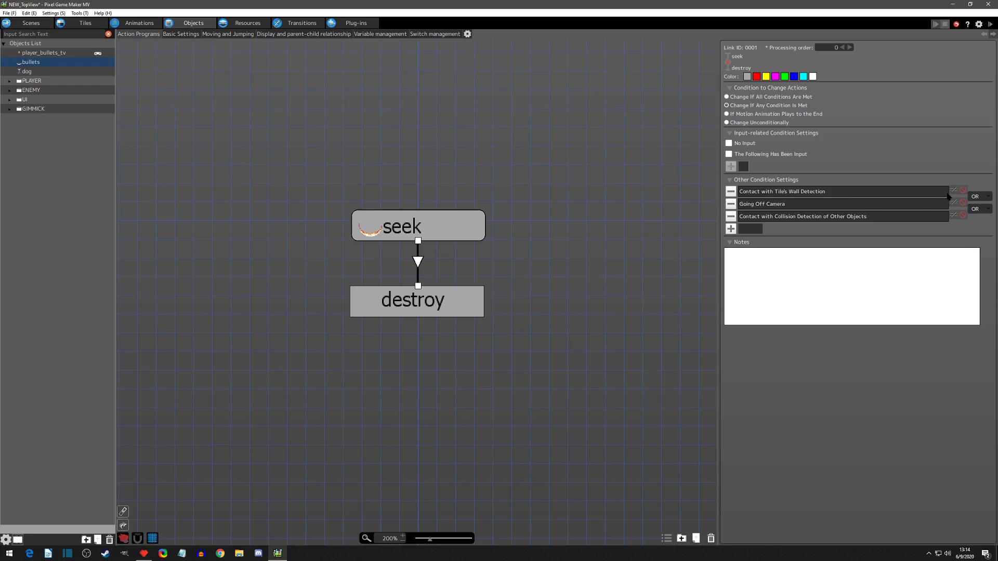
pyautogui.click(962, 190)
pyautogui.click(963, 203)
pyautogui.click(482, 217)
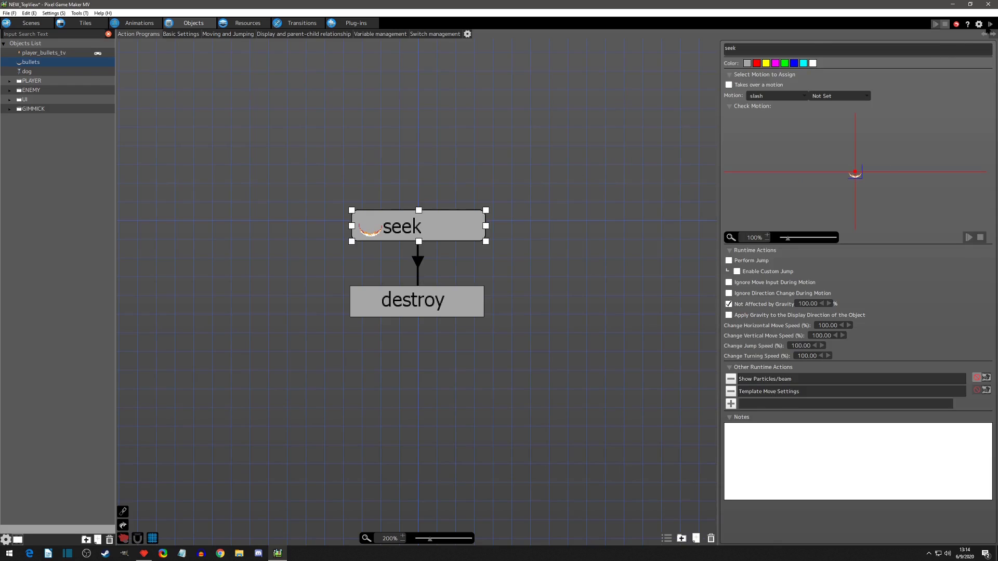
pyautogui.click(990, 24)
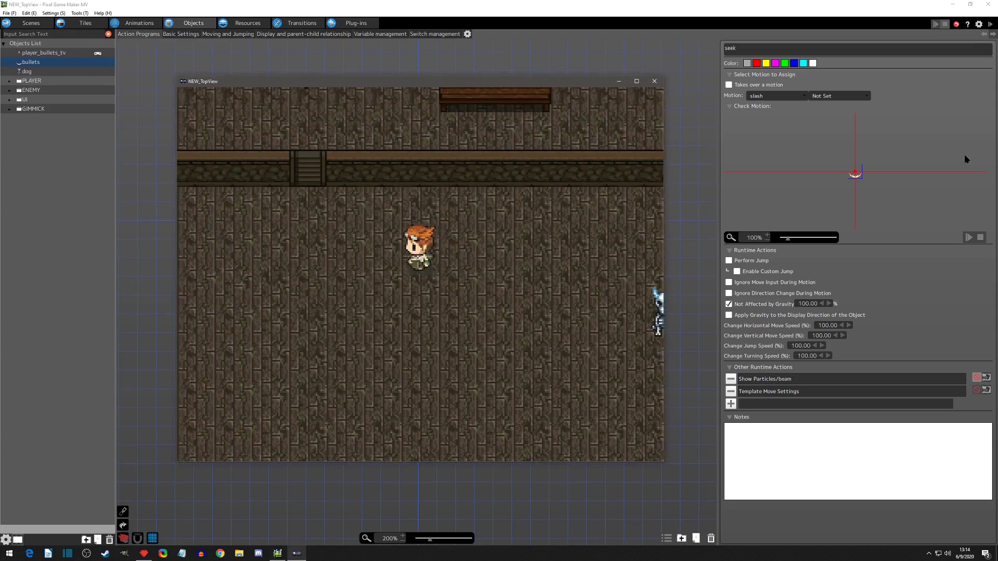
# Test-play the Bound movement by firing slashes in the room near the enemy
pyautogui.press('z')
pyautogui.press('Left')
pyautogui.press('z')
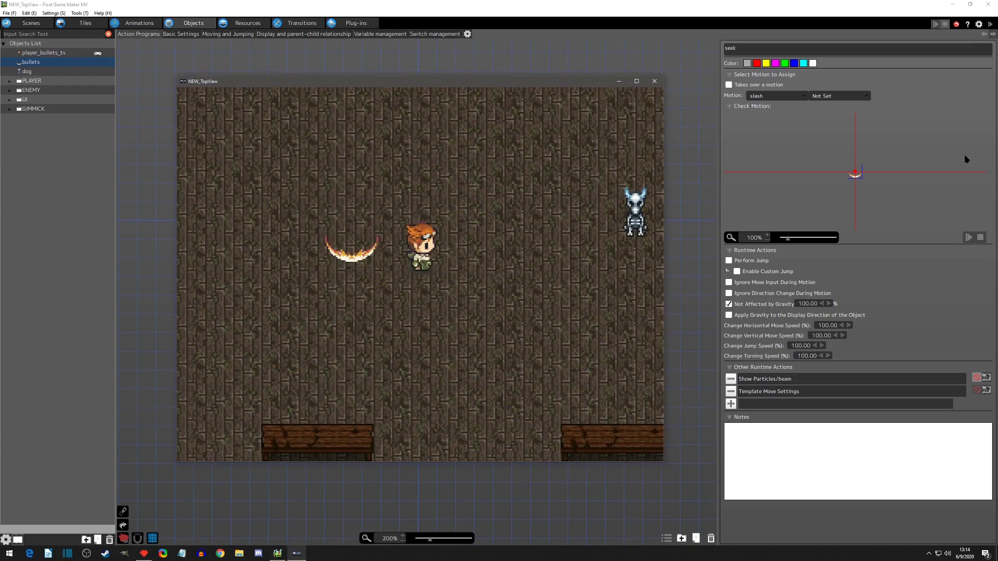
pyautogui.press('Left')
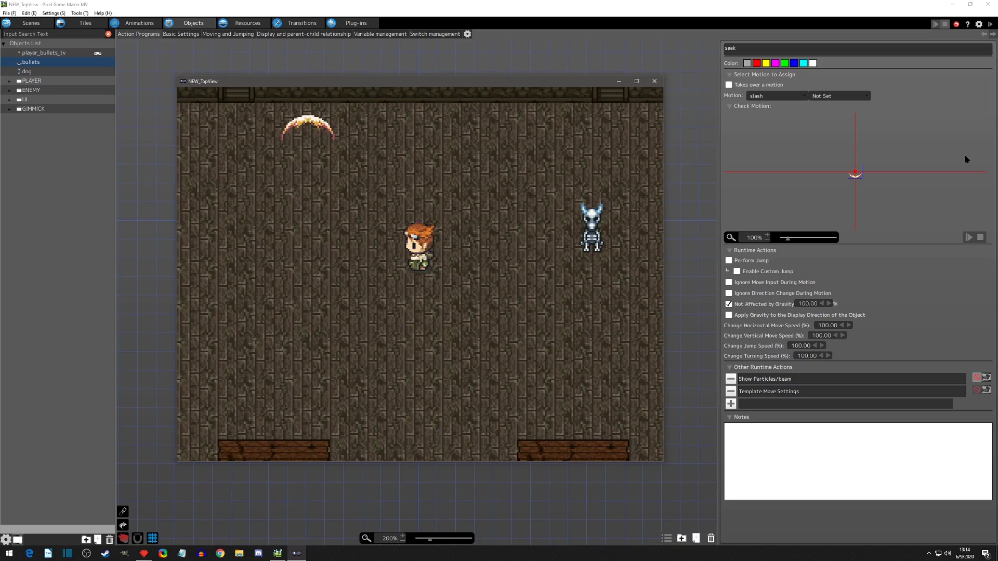
pyautogui.press('Right')
pyautogui.press('Down')
# Fire more bouncing slashes and walk up and down the room to watch their paths
pyautogui.press('z')
pyautogui.press('Left')
pyautogui.press('Down')
pyautogui.press('Left')
pyautogui.press('z')
pyautogui.press('Right')
pyautogui.press('Down')
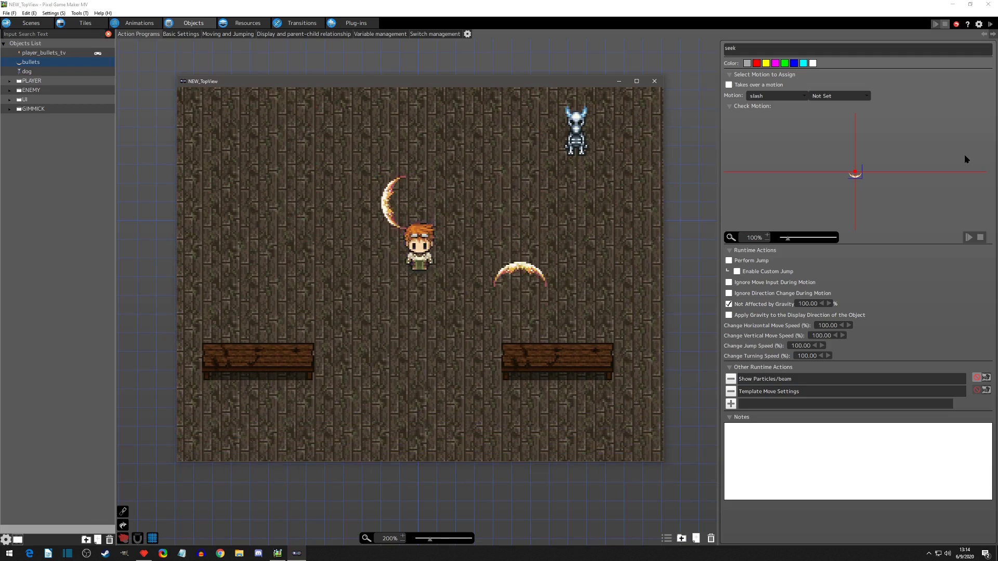
pyautogui.press('Up')
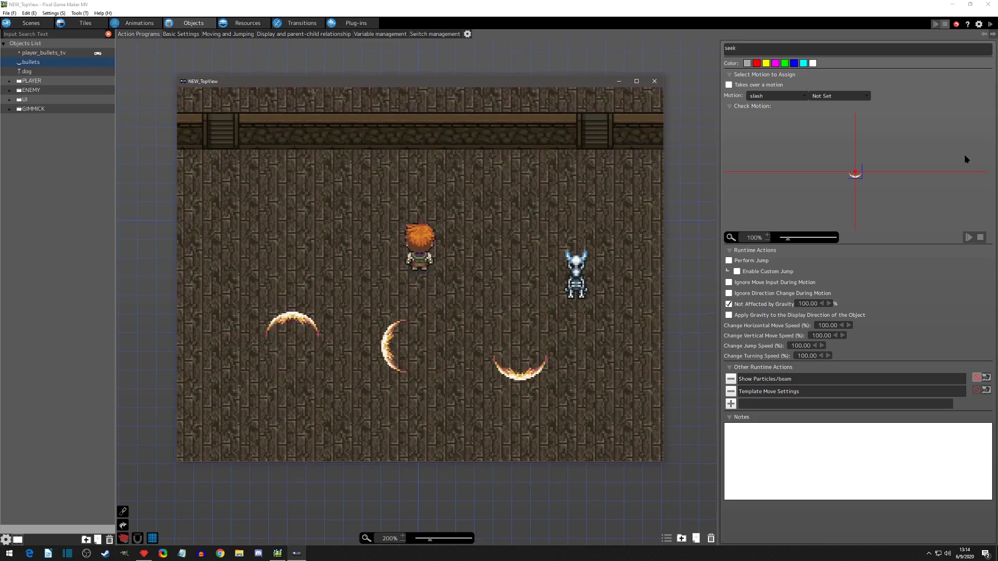
pyautogui.press('Down')
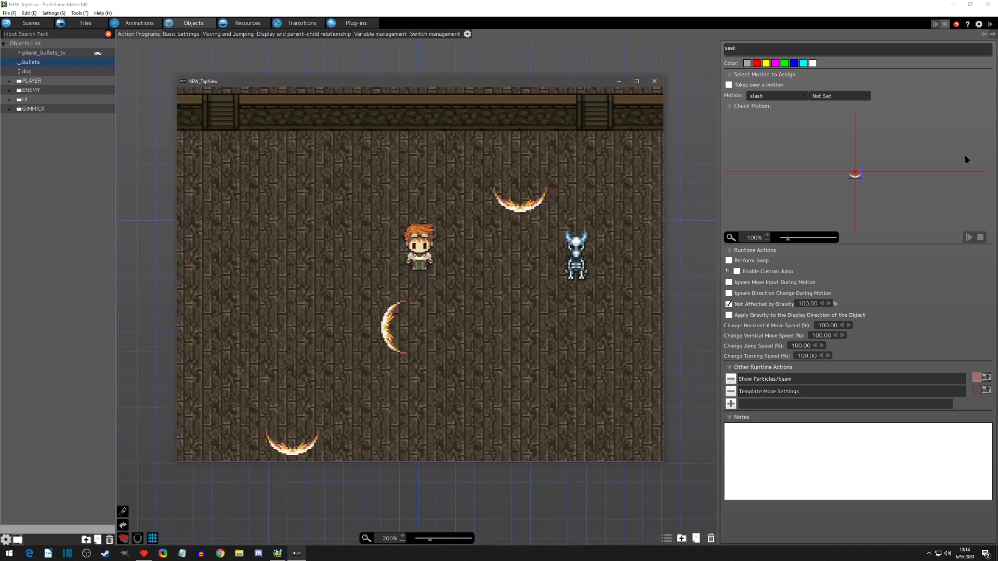